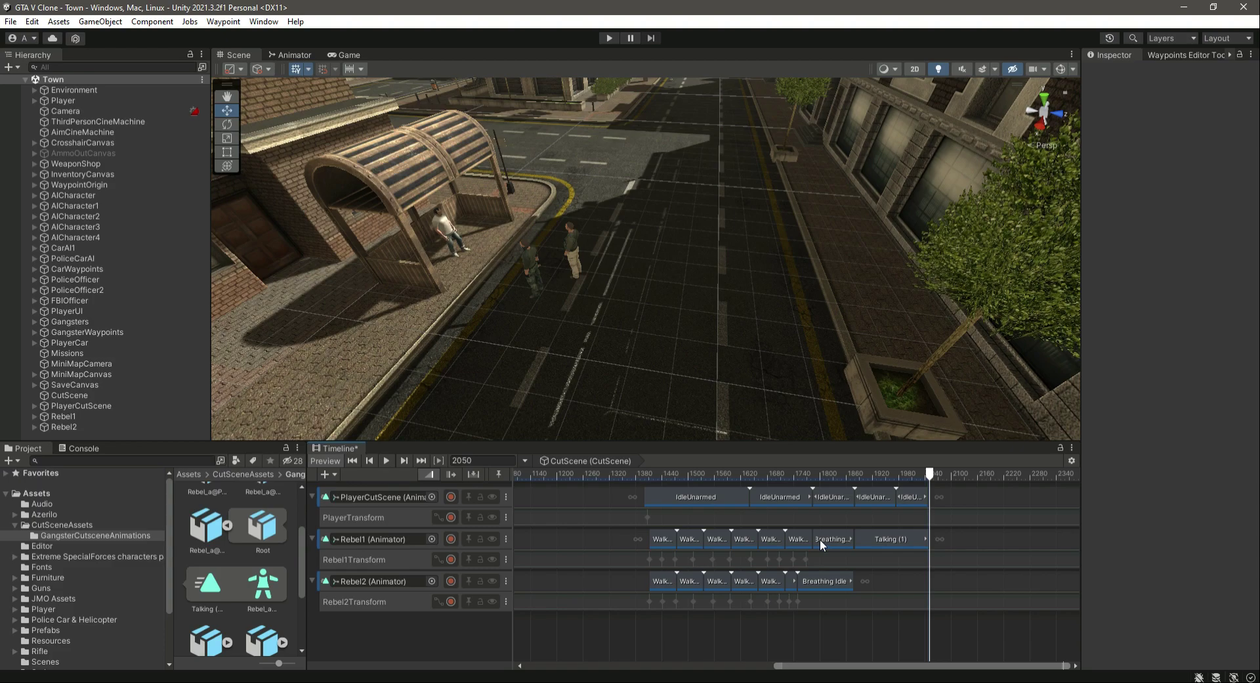
- Add the Breathing Idle animation to the Rebel1 track directly after its Talking (1) clip, starting at frame 2048
{"action": "left_click", "coordinate": [228, 526]}
{"action": "left_click", "coordinate": [208, 518]}
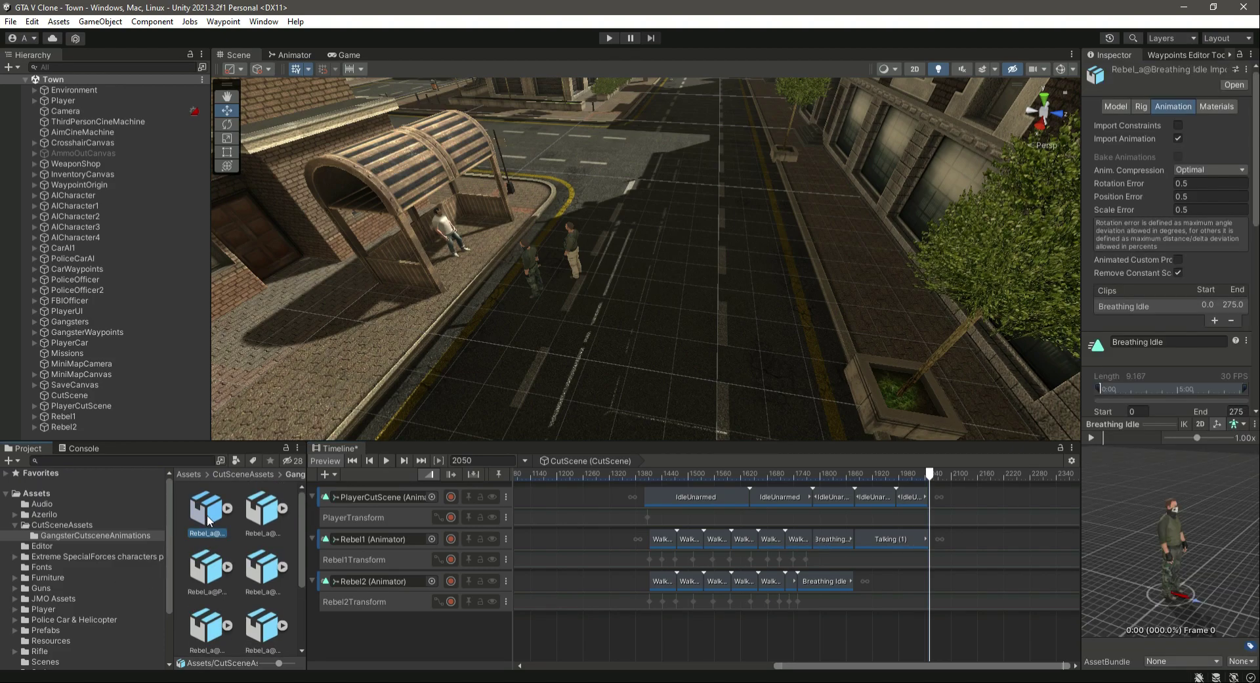
{"action": "left_click", "coordinate": [227, 508]}
{"action": "left_click_drag", "start_coordinate": [209, 568], "coordinate": [943, 538]}
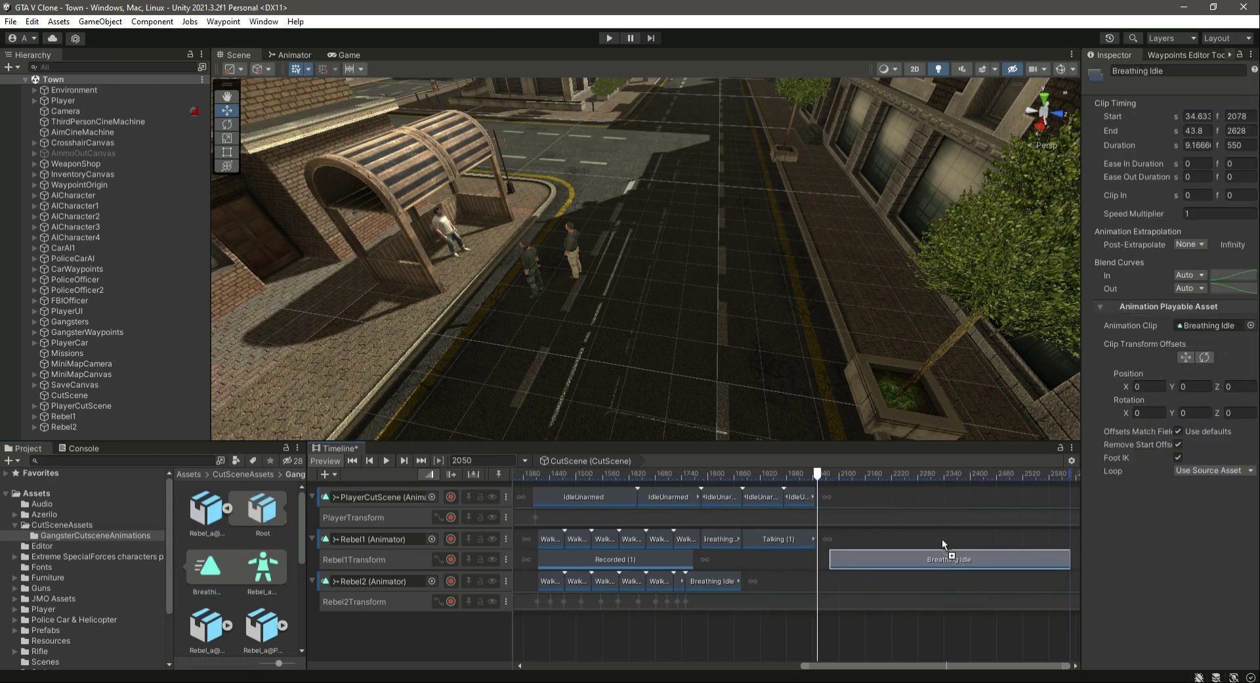
{"action": "key", "text": "ctrl+z"}
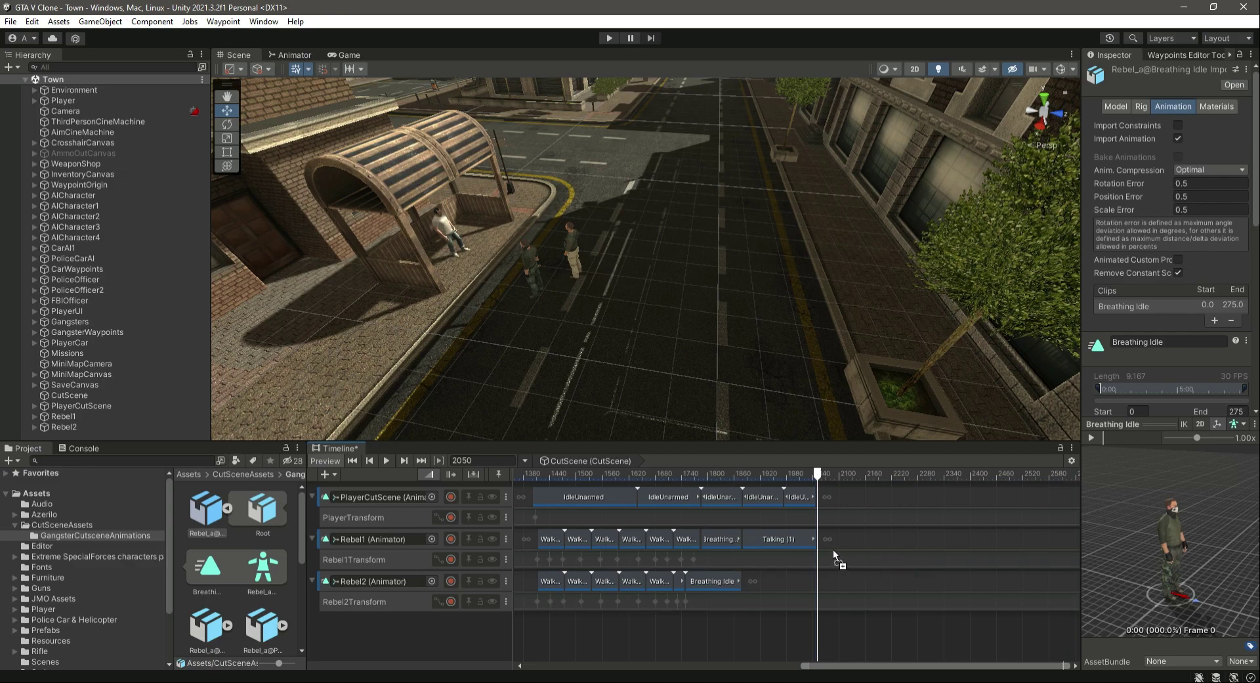
{"action": "mouse_move", "coordinate": [845, 537]}
{"action": "left_mouse_down"}
{"action": "mouse_move", "coordinate": [856, 538]}
{"action": "mouse_move", "coordinate": [828, 541]}
{"action": "left_mouse_up"}
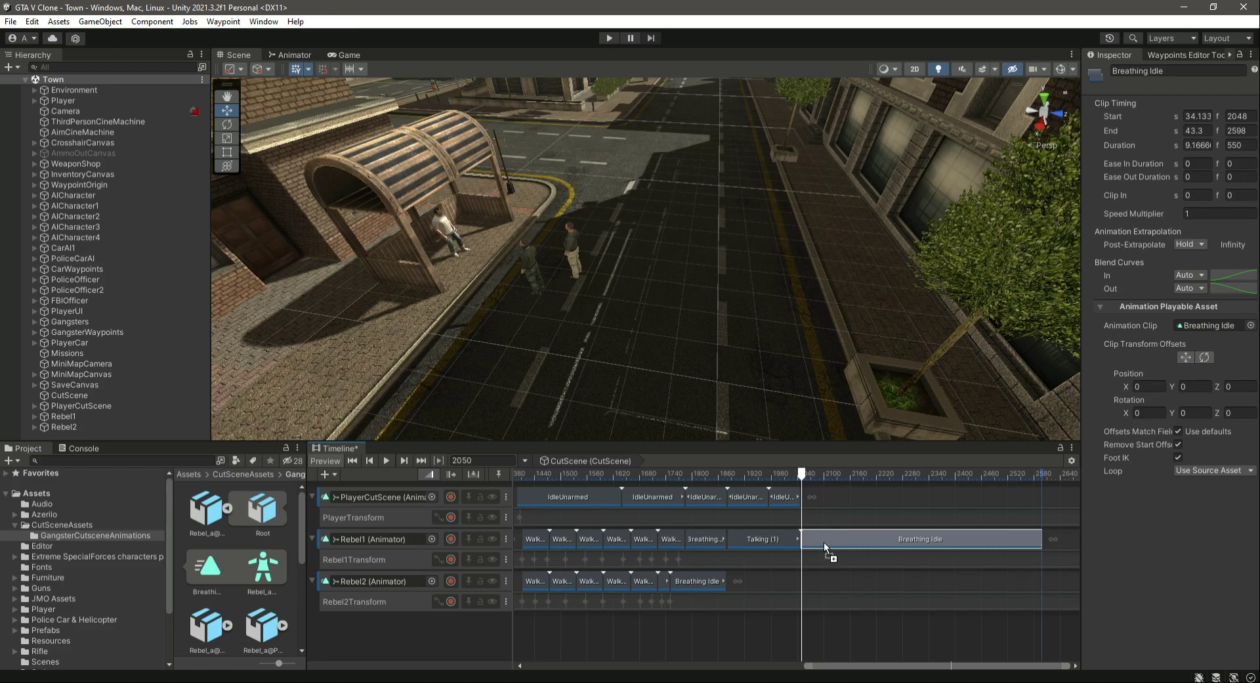
{"action": "left_click_drag", "start_coordinate": [829, 541], "coordinate": [828, 542]}
- Add a Breathing Idle clip to the end of the Rebel2 track at frame 1879 and duplicate it once
{"action": "left_click_drag", "start_coordinate": [204, 573], "coordinate": [806, 590]}
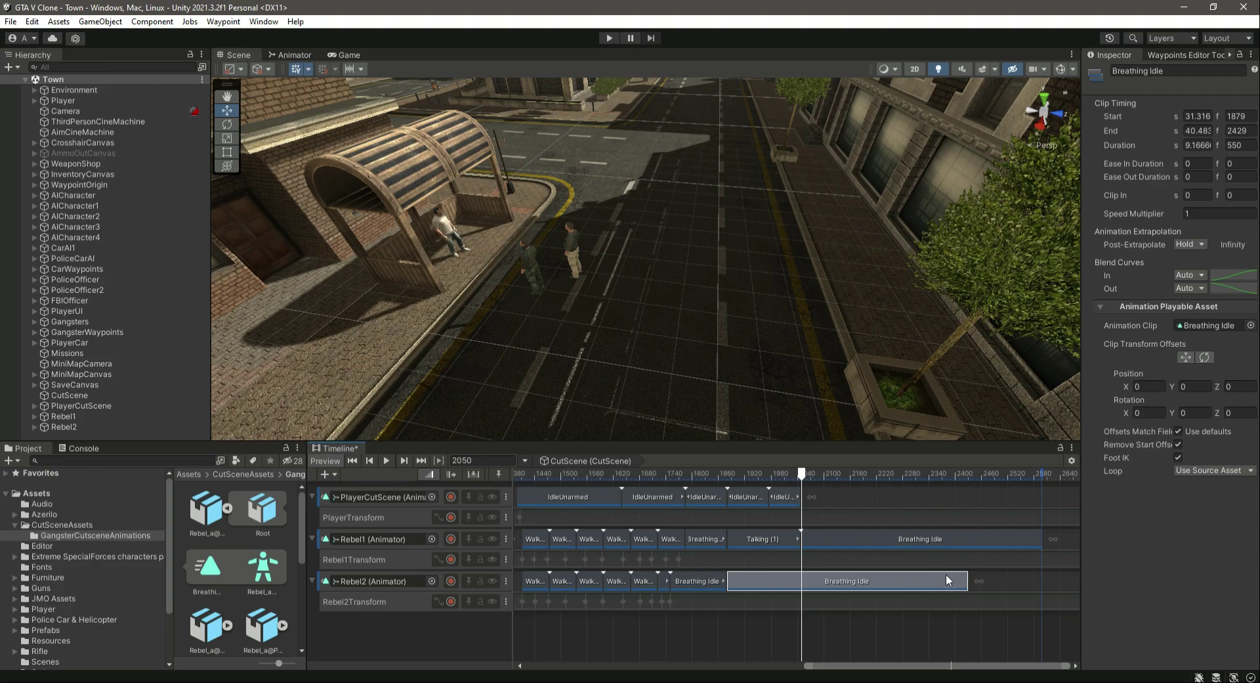
{"action": "key", "text": "ctrl+d"}
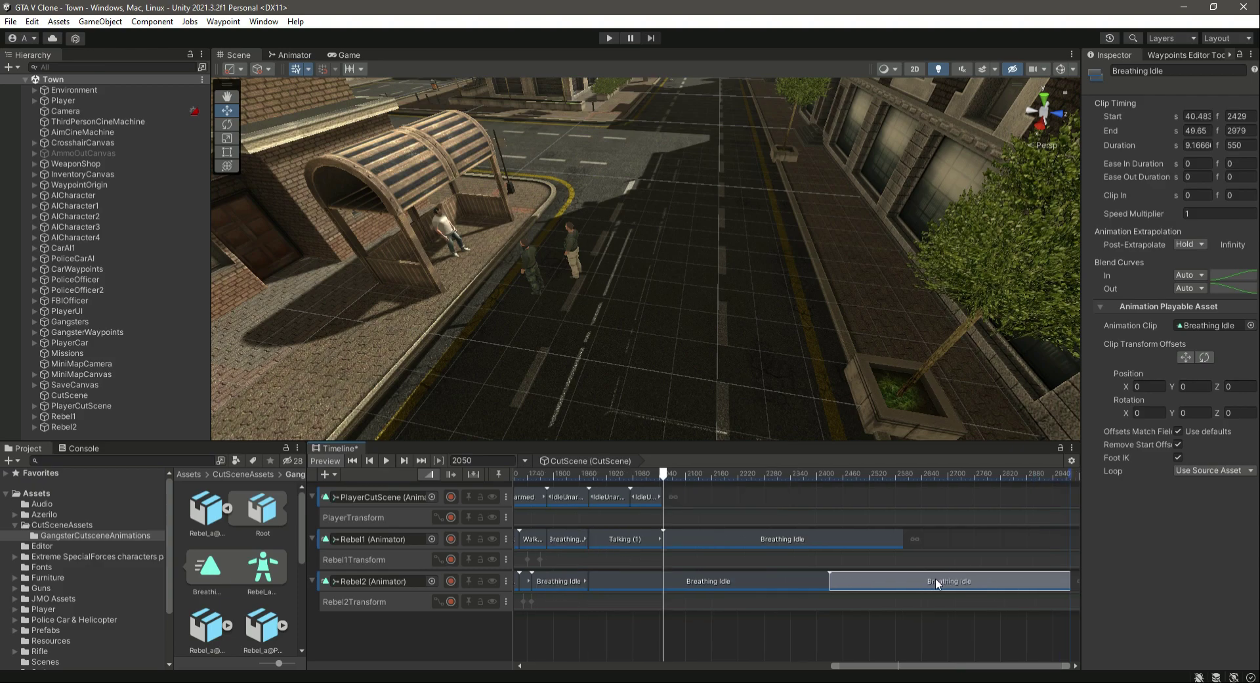
{"action": "mouse_move", "coordinate": [921, 583]}
{"action": "left_mouse_down"}
{"action": "mouse_move", "coordinate": [961, 580]}
{"action": "mouse_move", "coordinate": [927, 583]}
{"action": "left_mouse_up"}
- Split the duplicated Breathing Idle clip on the Rebel2 track at frame 2600 and delete the part after it
{"action": "left_click_drag", "start_coordinate": [918, 474], "coordinate": [906, 501]}
{"action": "key", "text": "s"}
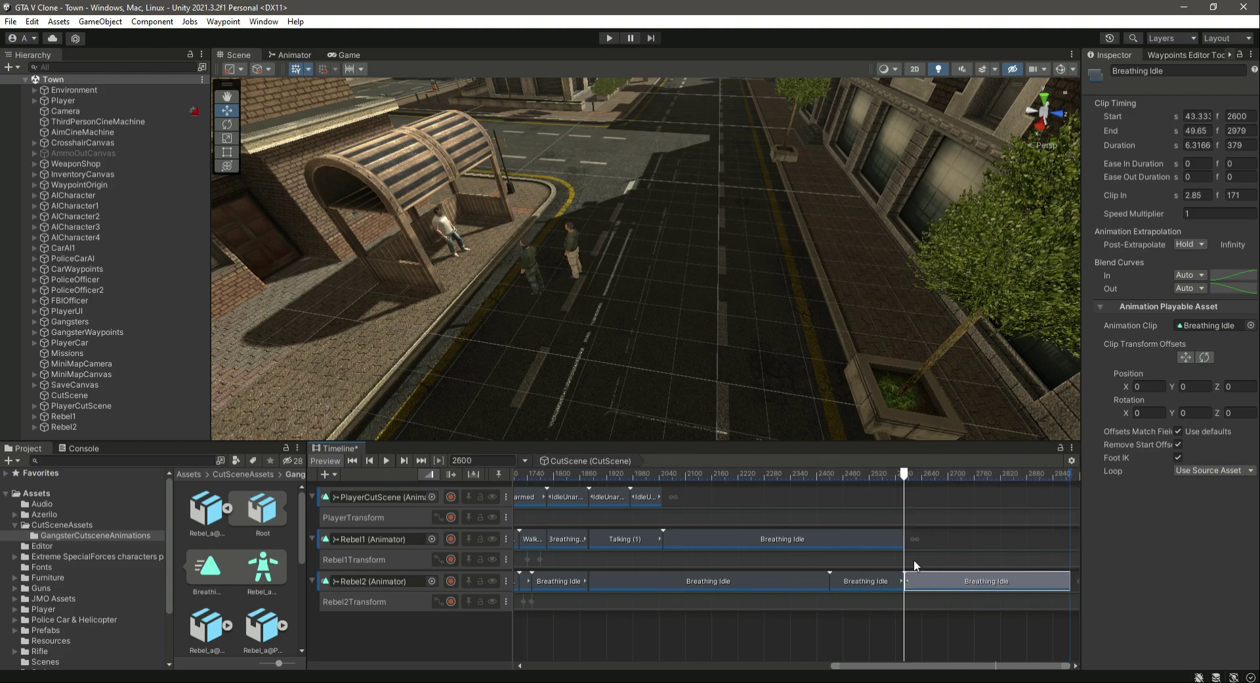
{"action": "key", "text": "Delete"}
{"action": "scroll", "coordinate": [948, 564], "scroll_direction": "left", "scroll_amount": 5}
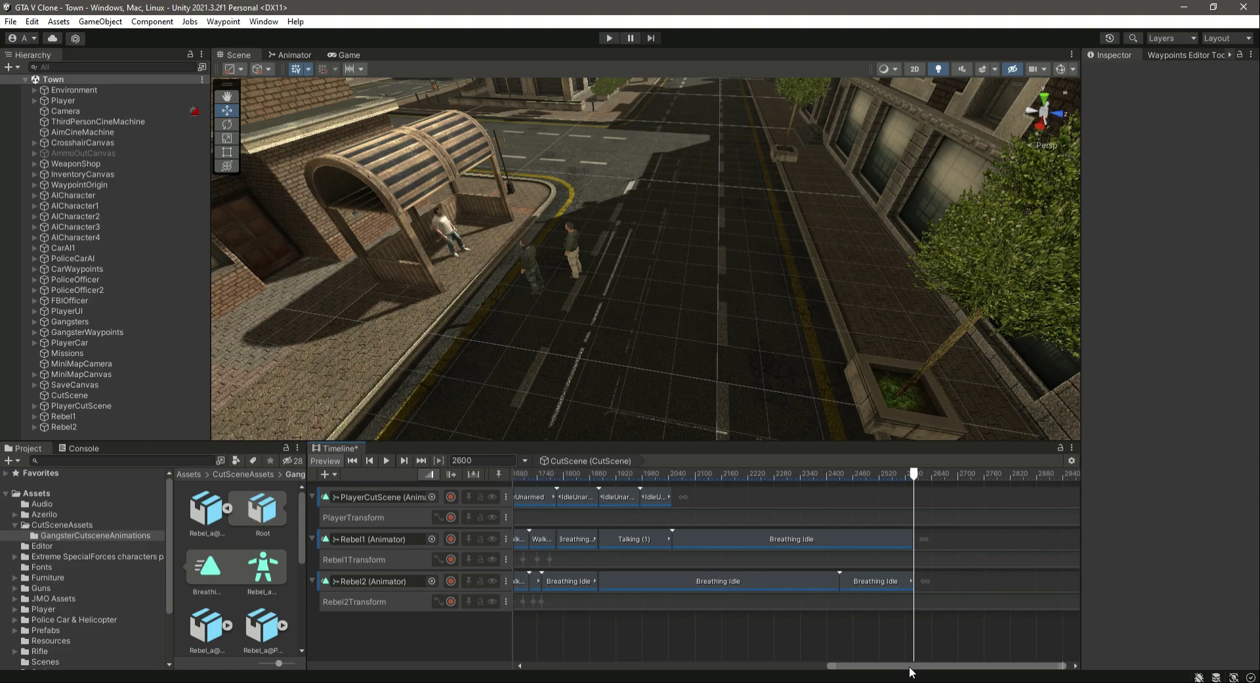
- Move the playhead to frame 2043 and preview the Rebel_a@Talking (2) animation from several angles
{"action": "left_click_drag", "start_coordinate": [1014, 477], "coordinate": [772, 484]}
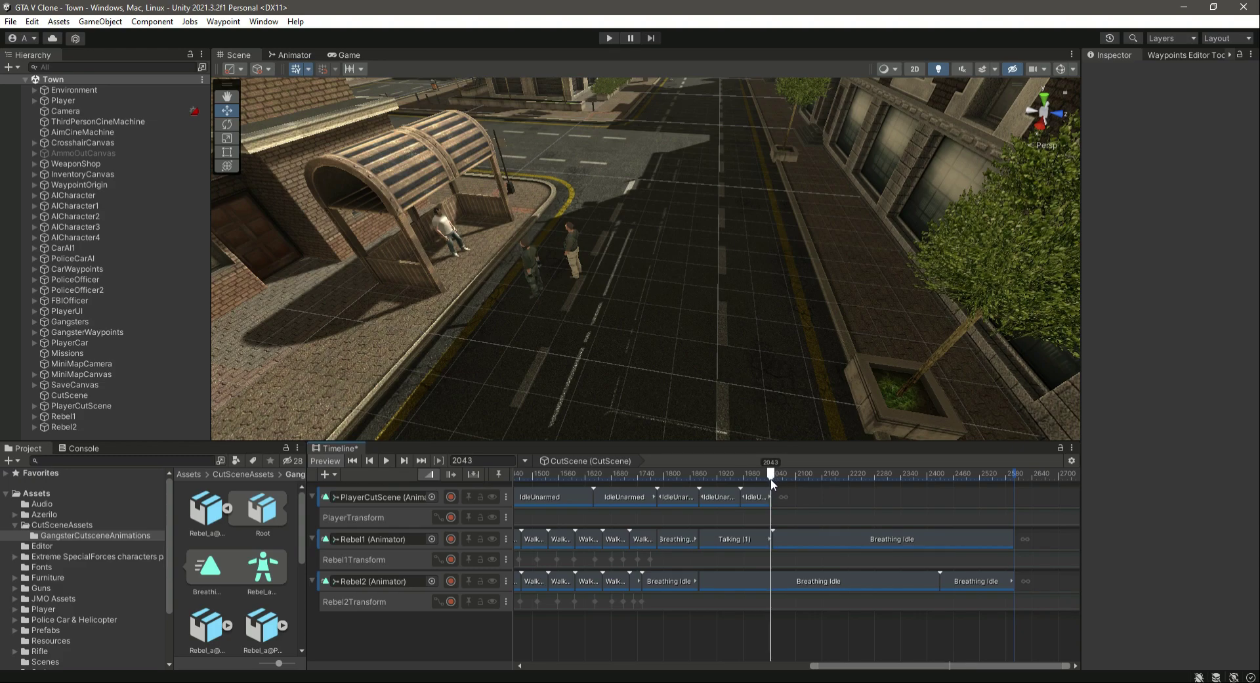
{"action": "left_click", "coordinate": [228, 510]}
{"action": "left_click", "coordinate": [260, 514]}
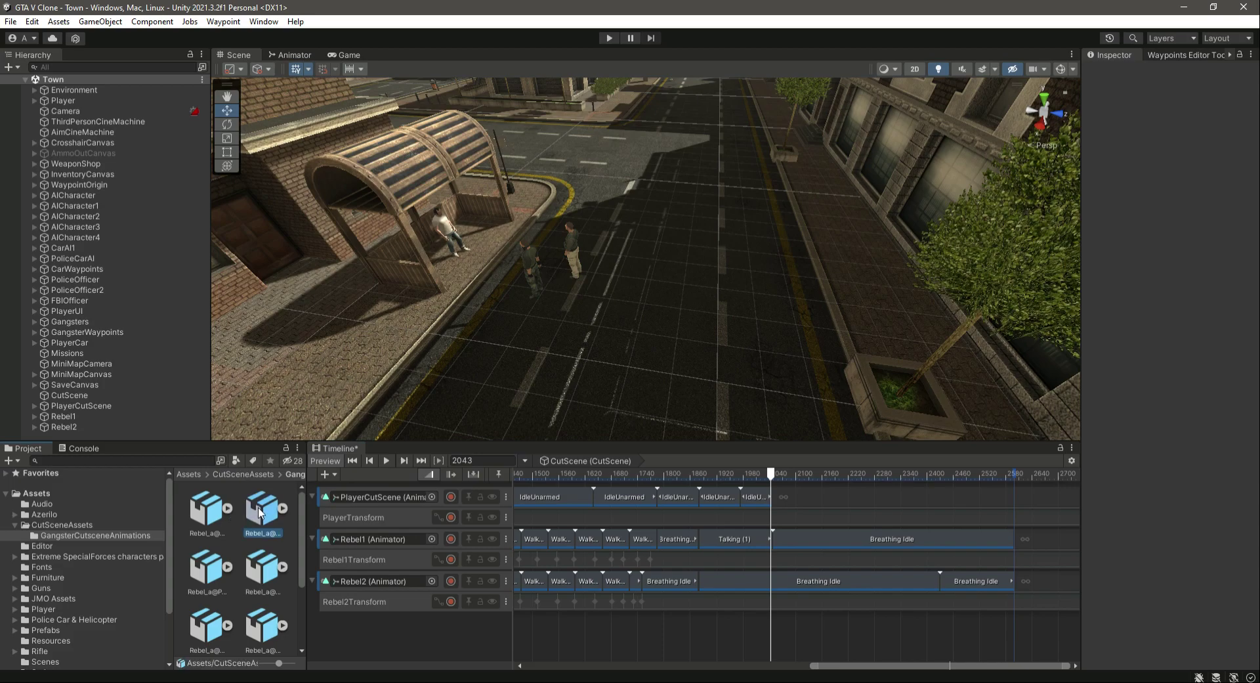
{"action": "key", "text": "Right"}
{"action": "key", "text": "Down"}
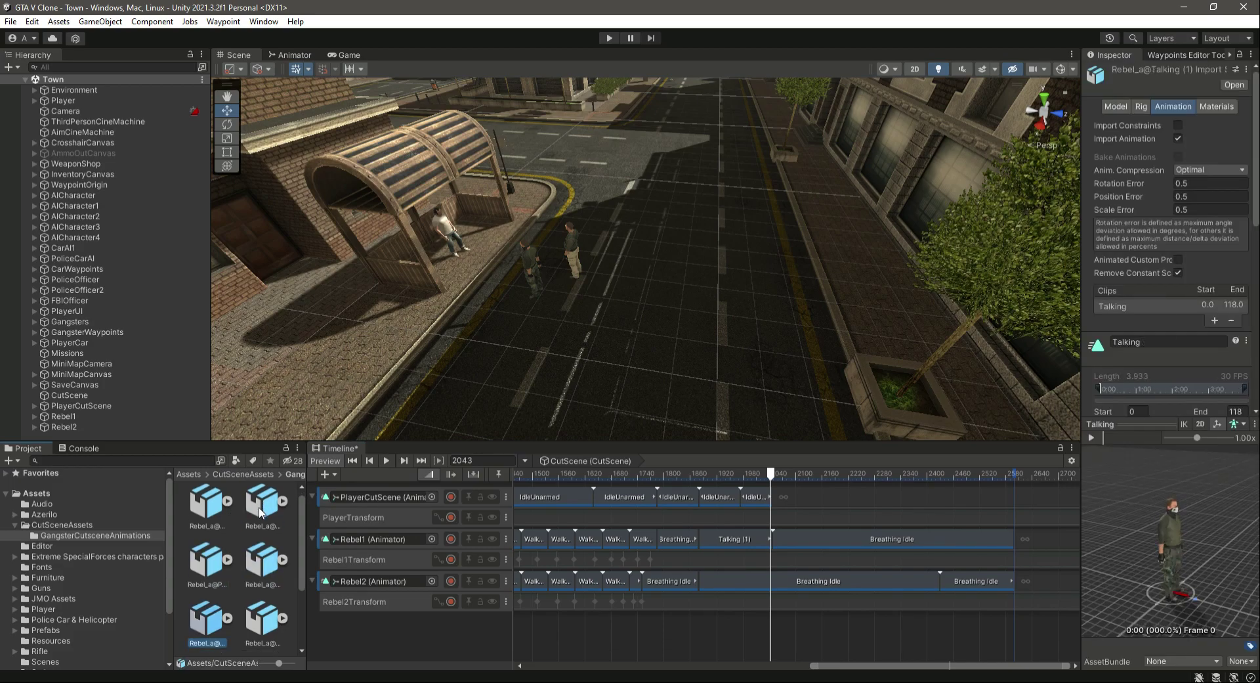
{"action": "left_click", "coordinate": [1092, 438]}
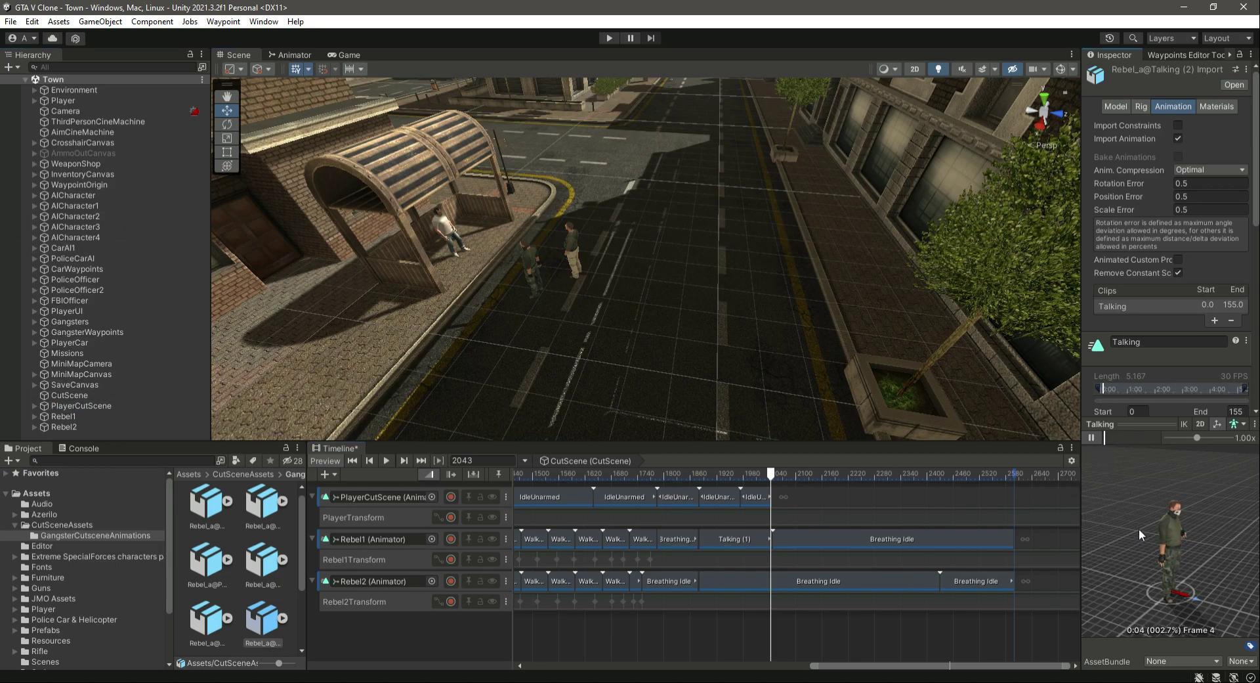
{"action": "left_click_drag", "start_coordinate": [1175, 550], "coordinate": [1143, 550]}
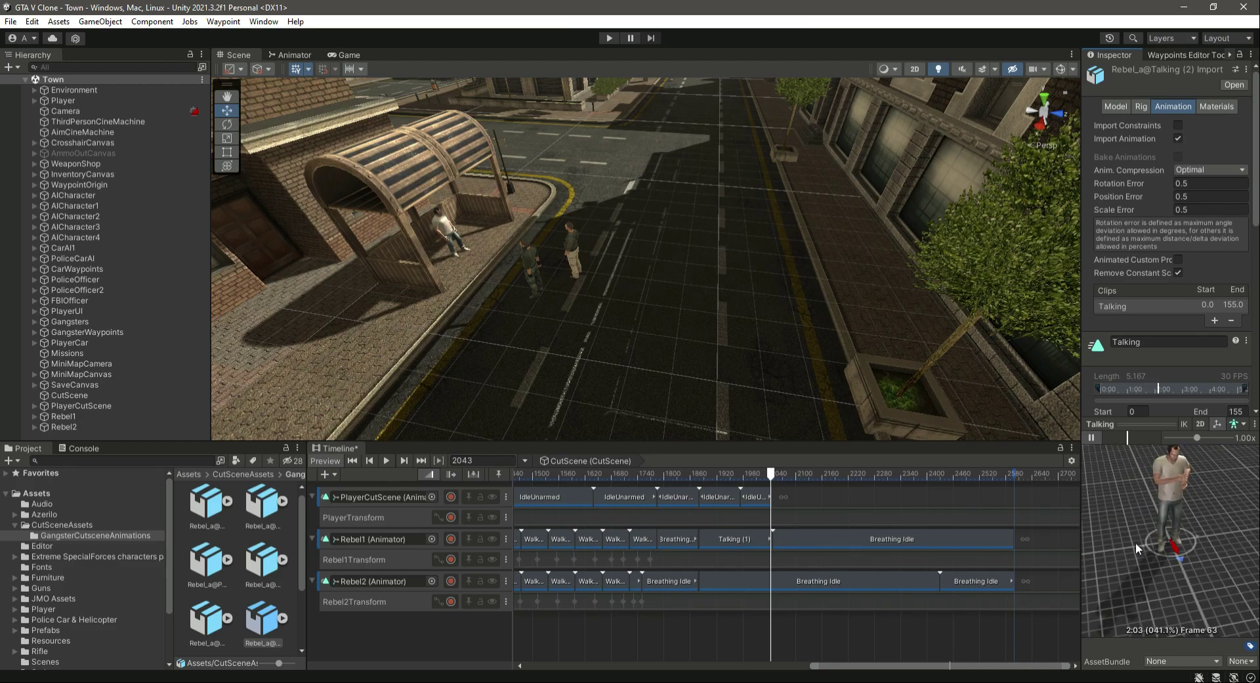
{"action": "mouse_move", "coordinate": [1186, 495]}
{"action": "left_mouse_down"}
{"action": "mouse_move", "coordinate": [1137, 514]}
{"action": "mouse_move", "coordinate": [1174, 481]}
{"action": "left_mouse_up"}
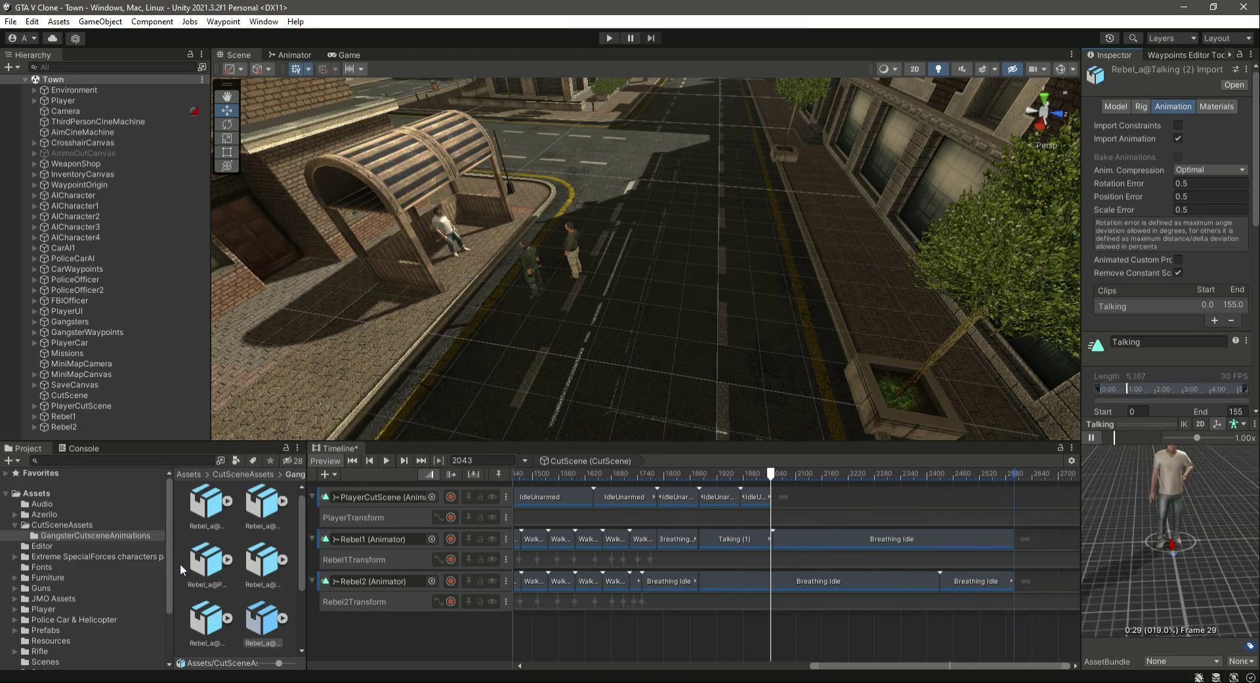
- Preview the Rebel_a@Talking (1) animation and add its clip to the PlayerCutScene track at frame 2043
{"action": "left_click", "coordinate": [208, 626]}
{"action": "left_click", "coordinate": [1092, 438]}
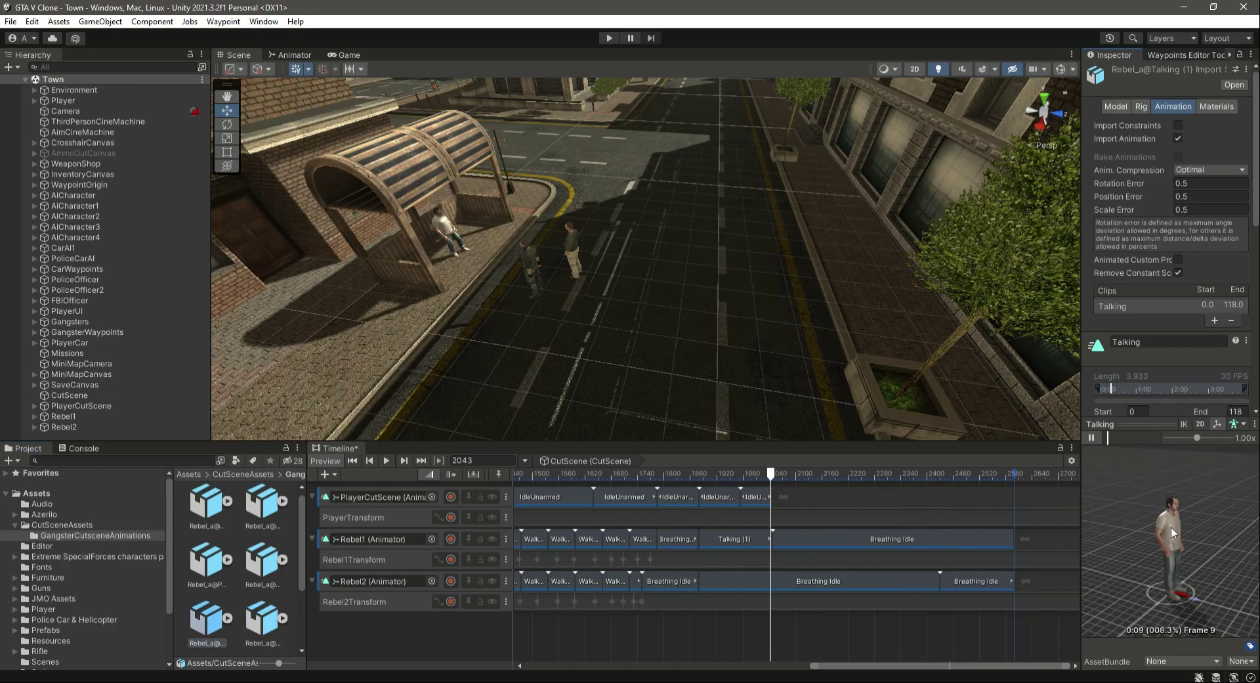
{"action": "left_click", "coordinate": [1089, 439]}
{"action": "left_click", "coordinate": [227, 618]}
{"action": "left_click_drag", "start_coordinate": [204, 610], "coordinate": [870, 483]}
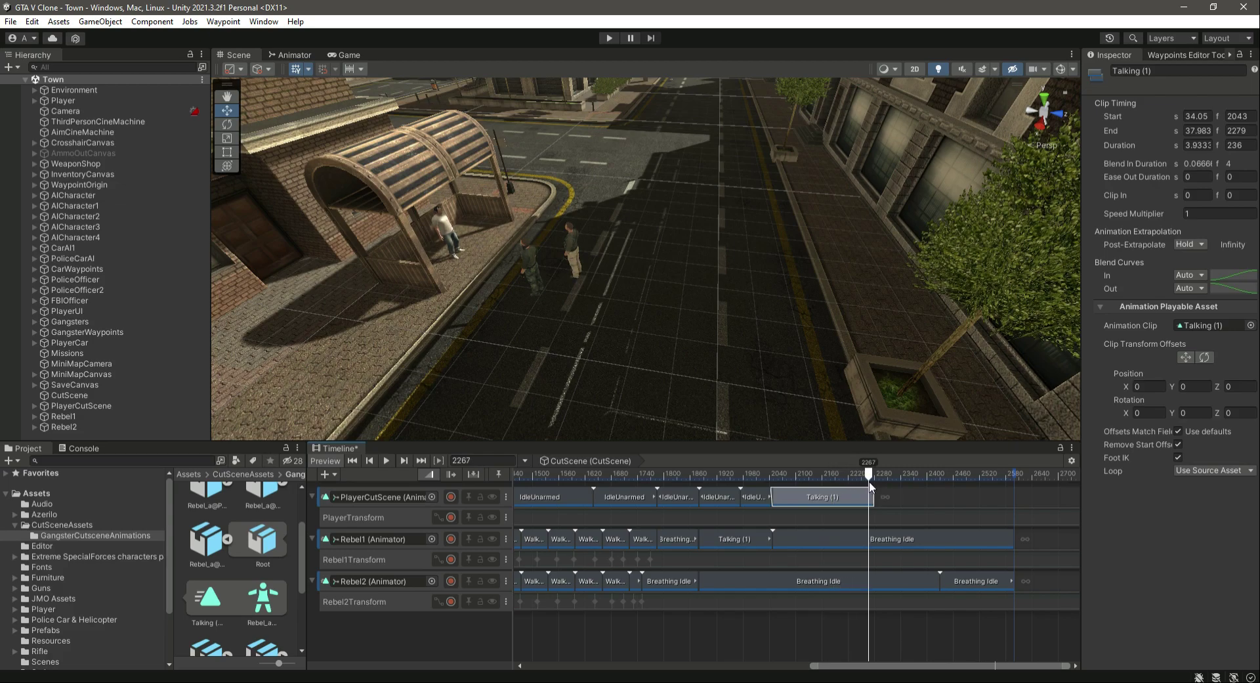
- Split the Breathing Idle clips of Rebel1 and Rebel2 at frame 2267 and delete everything after the cut on both tracks
{"action": "left_click", "coordinate": [889, 534]}
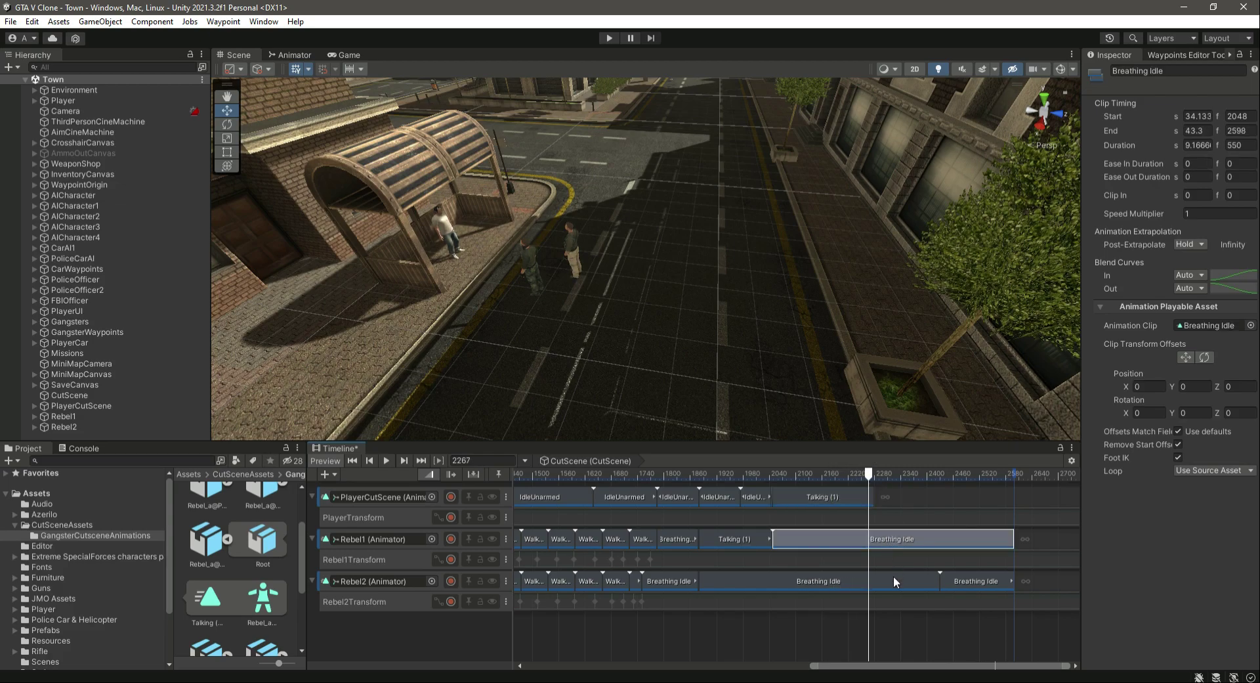
{"action": "left_click", "coordinate": [896, 578], "text": "ctrl"}
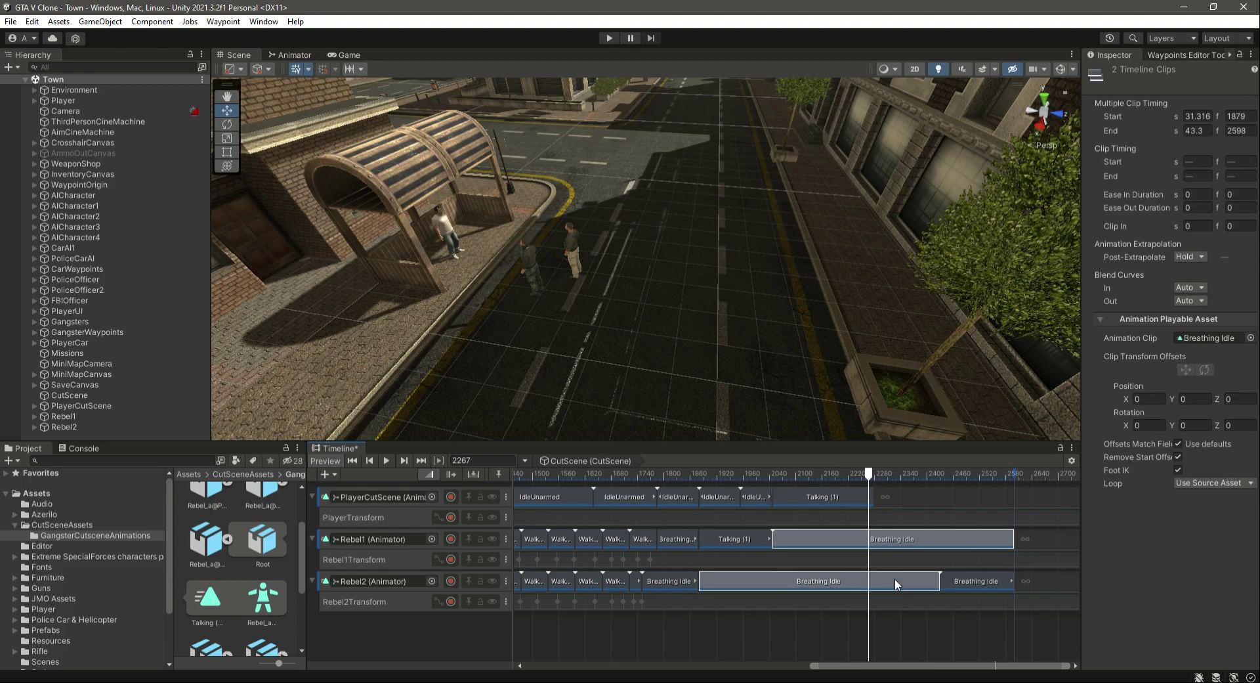
{"action": "key", "text": "s"}
{"action": "key", "text": "Delete"}
{"action": "left_click", "coordinate": [962, 578]}
{"action": "key", "text": "Delete"}
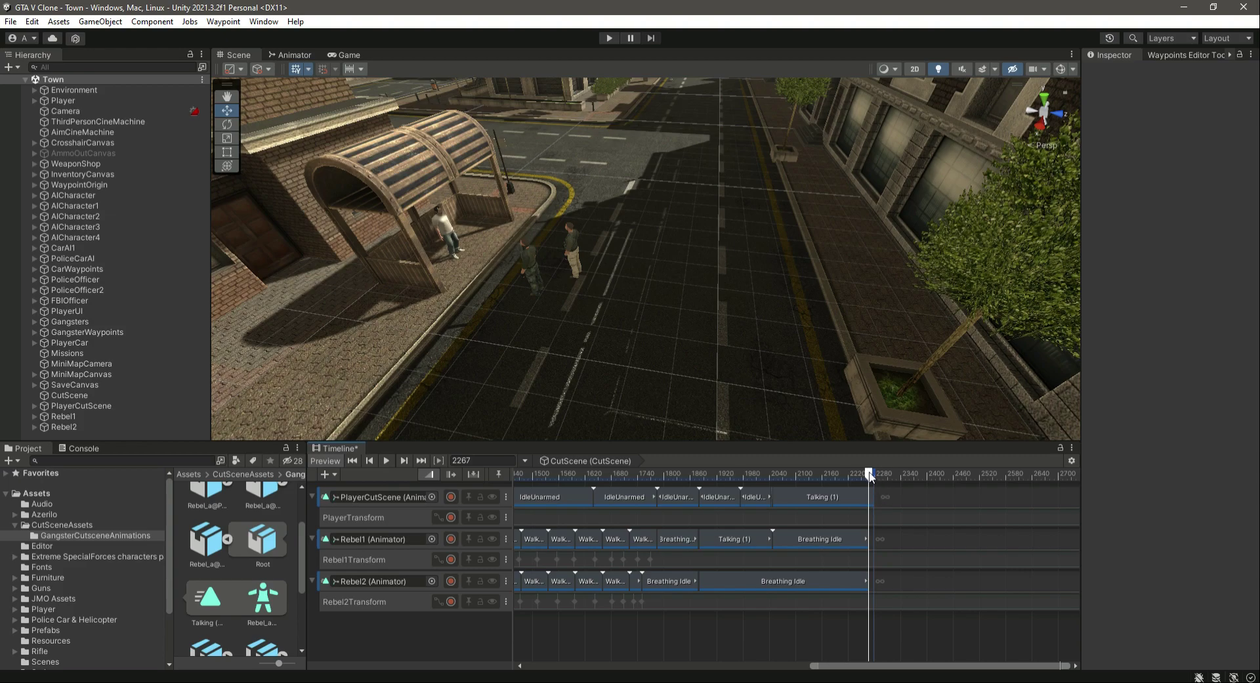
{"action": "mouse_move", "coordinate": [871, 474]}
{"action": "left_mouse_down"}
{"action": "mouse_move", "coordinate": [775, 477]}
{"action": "mouse_move", "coordinate": [869, 486]}
{"action": "left_mouse_up"}
- Duplicate the long IdleUnarmed clip on the PlayerCutScene track so the copy follows Talking (1), and move the playhead to frame 2357
{"action": "left_click_drag", "start_coordinate": [873, 667], "coordinate": [833, 667]}
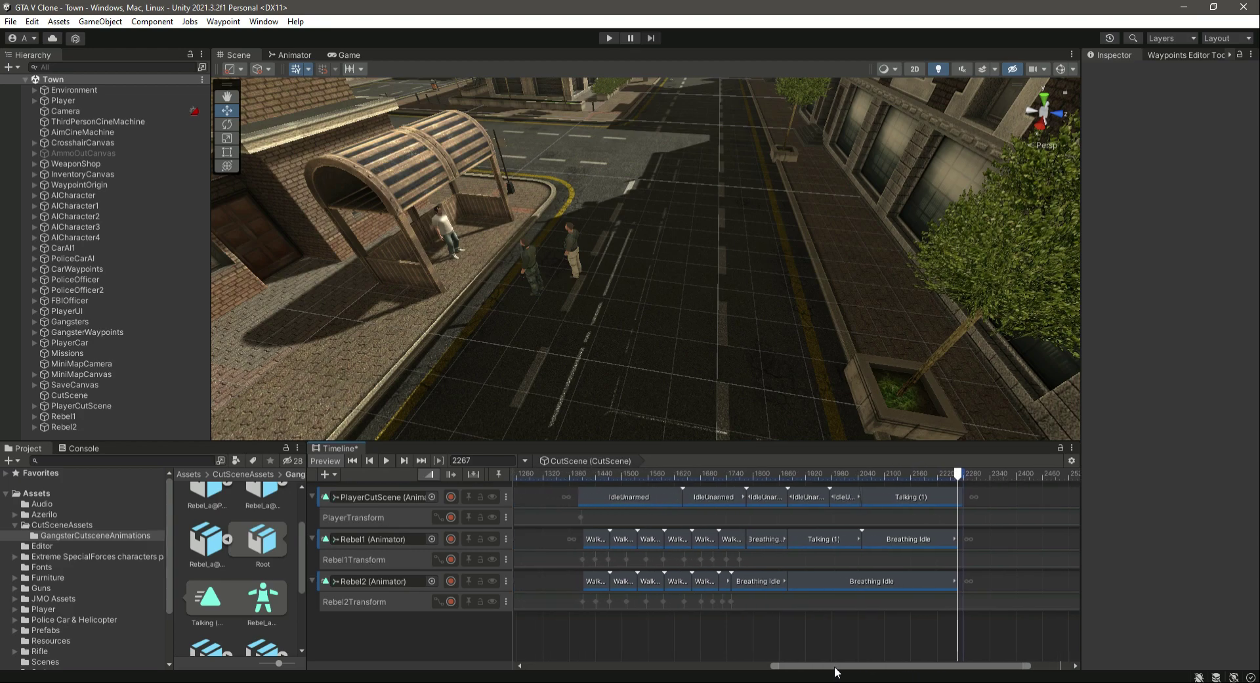
{"action": "left_click", "coordinate": [613, 494]}
{"action": "key", "text": "ctrl+d"}
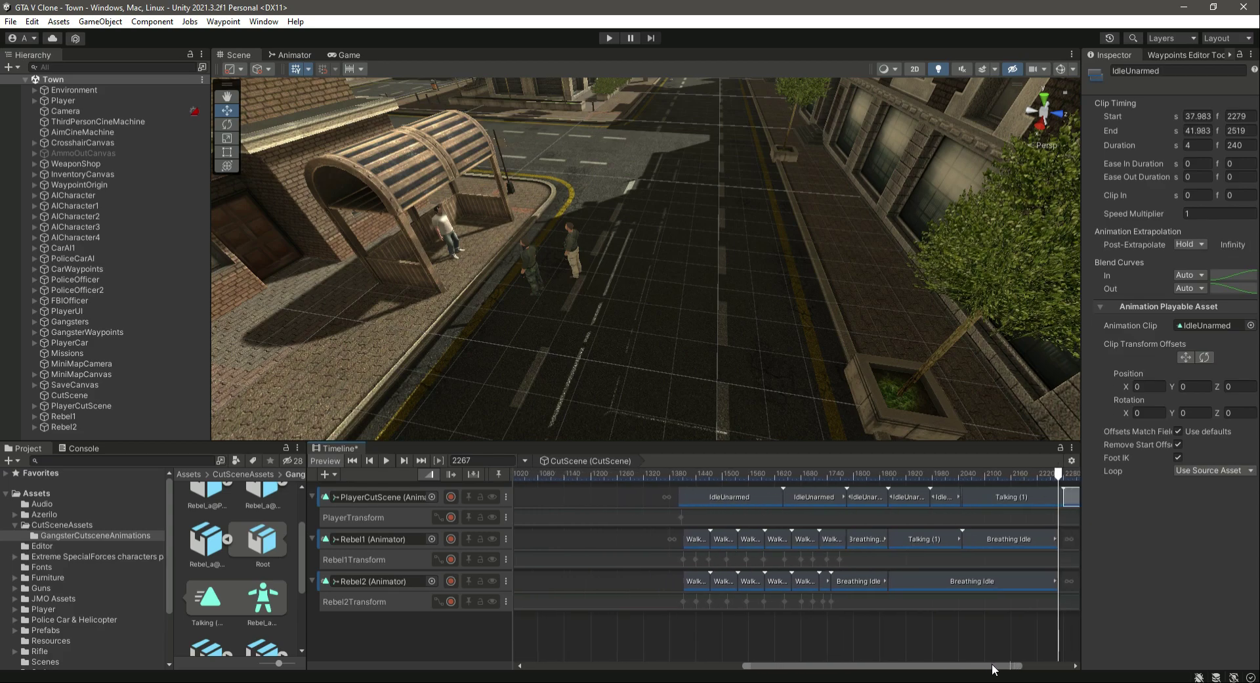
{"action": "scroll", "coordinate": [1018, 541], "scroll_direction": "up", "scroll_amount": 3}
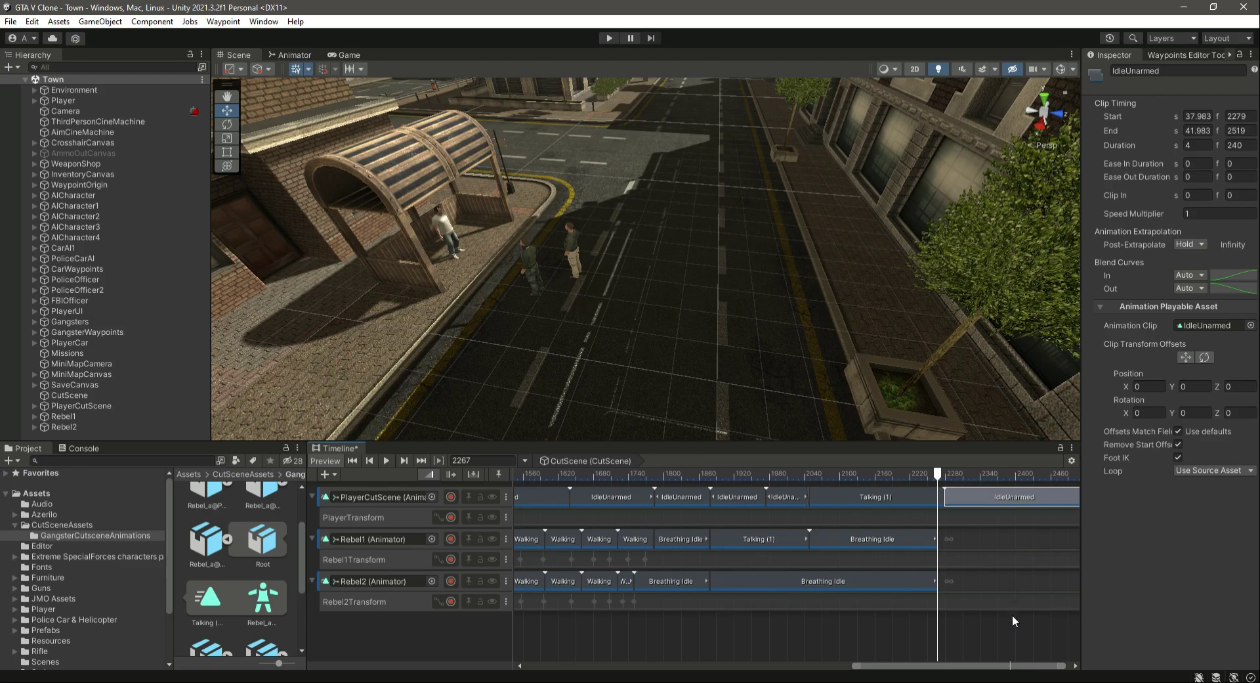
{"action": "left_click_drag", "start_coordinate": [1012, 667], "coordinate": [1042, 668]}
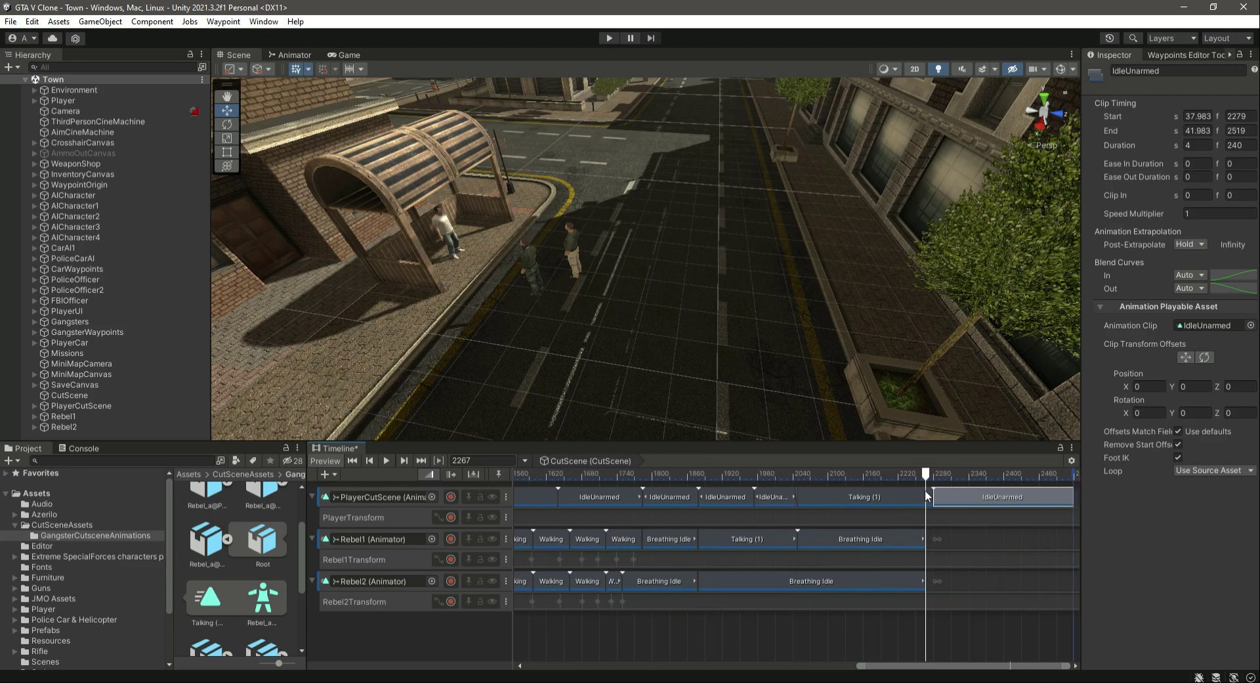
{"action": "left_click_drag", "start_coordinate": [923, 471], "coordinate": [978, 479]}
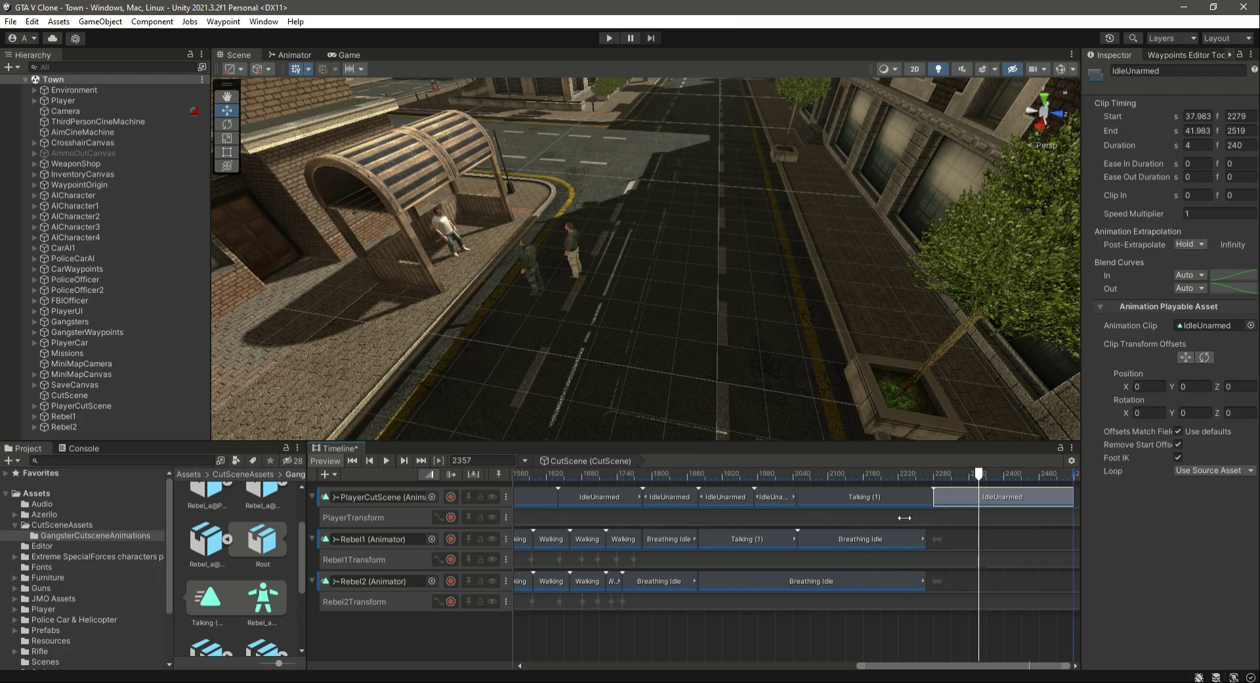
- Preview the Rebel_a@Talking animation and add its Talking clip to the Rebel1 track at frame 2255, overlapping the end of Breathing Idle
{"action": "left_click", "coordinate": [228, 539]}
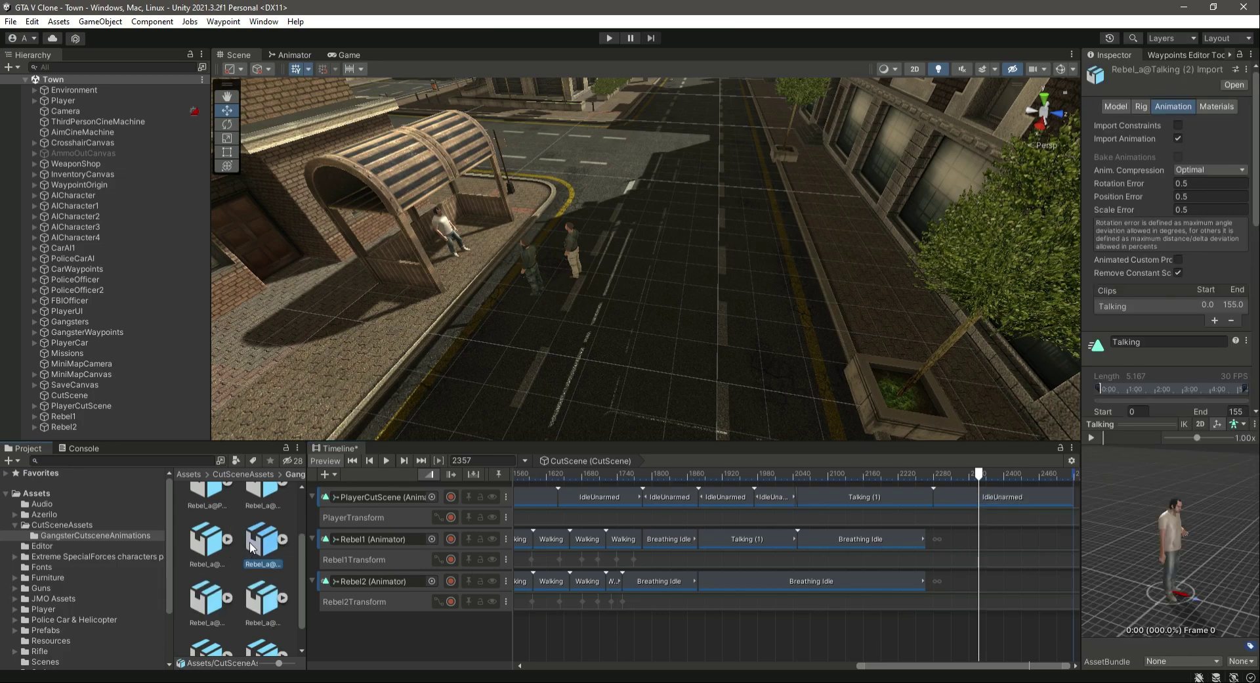
{"action": "key", "text": "Right"}
{"action": "left_click", "coordinate": [1091, 438]}
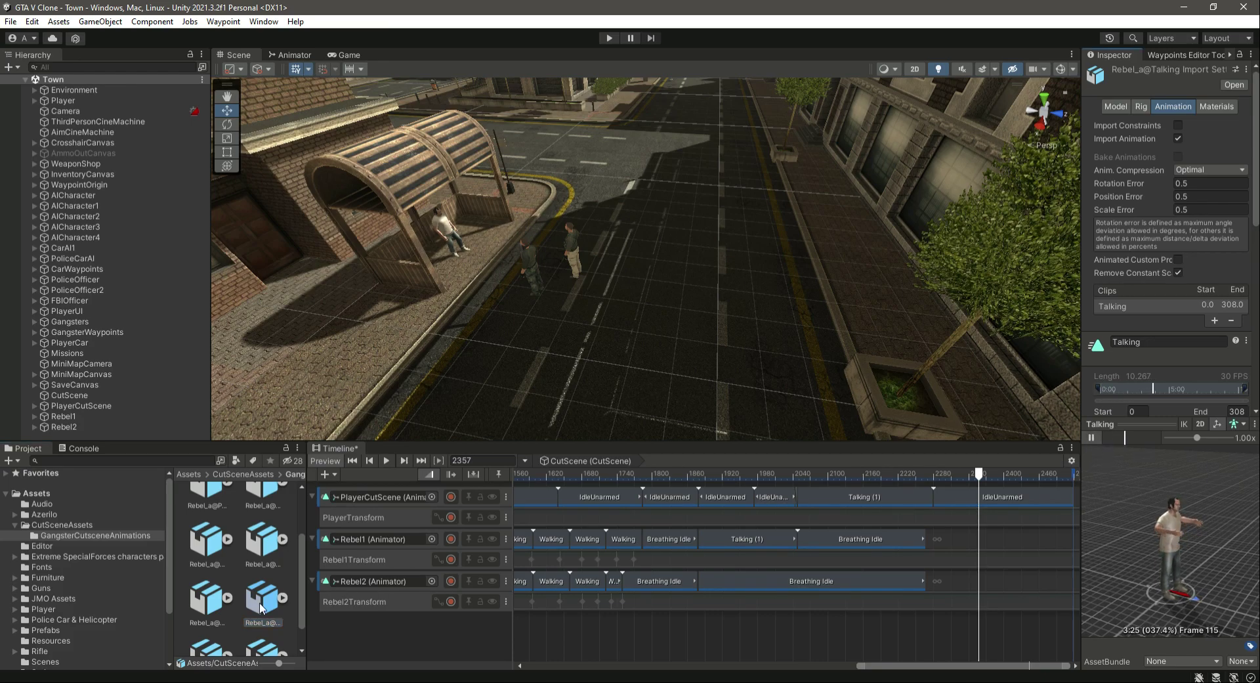
{"action": "left_click", "coordinate": [283, 597]}
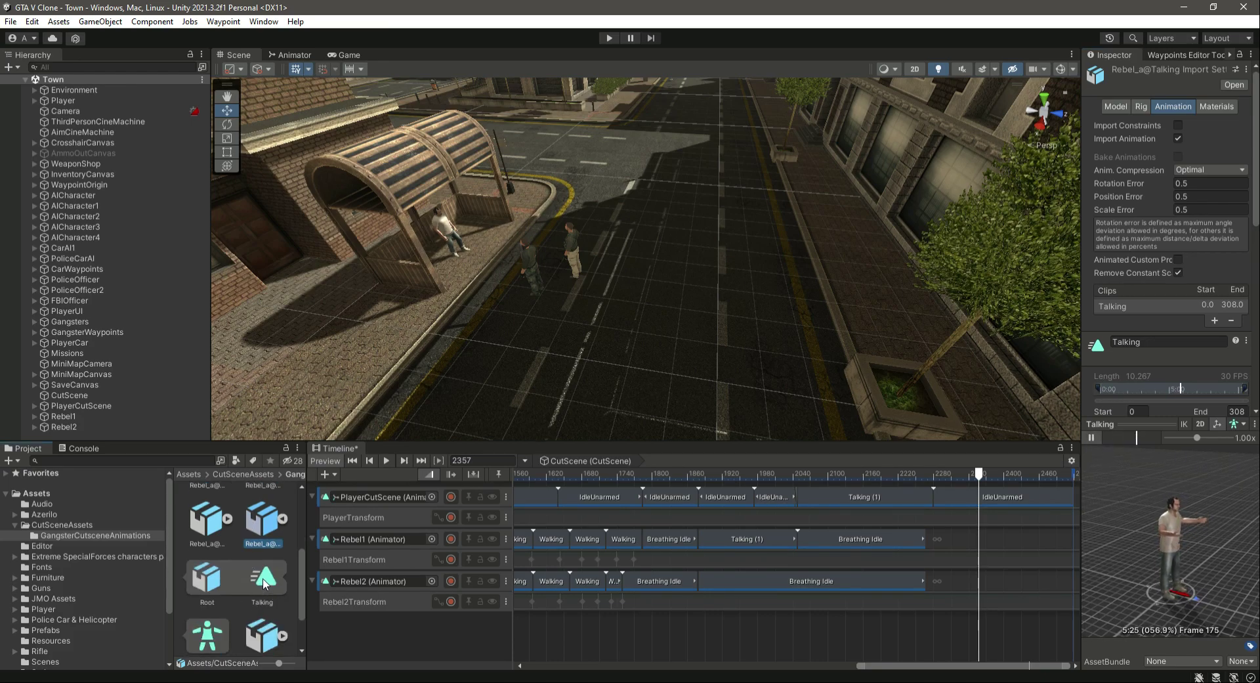
{"action": "left_click_drag", "start_coordinate": [265, 583], "coordinate": [755, 541]}
- Play the timeline from frame 2226, split Rebel1's Talking clip at frame 2788 and delete the remainder
{"action": "left_click_drag", "start_coordinate": [726, 481], "coordinate": [648, 474]}
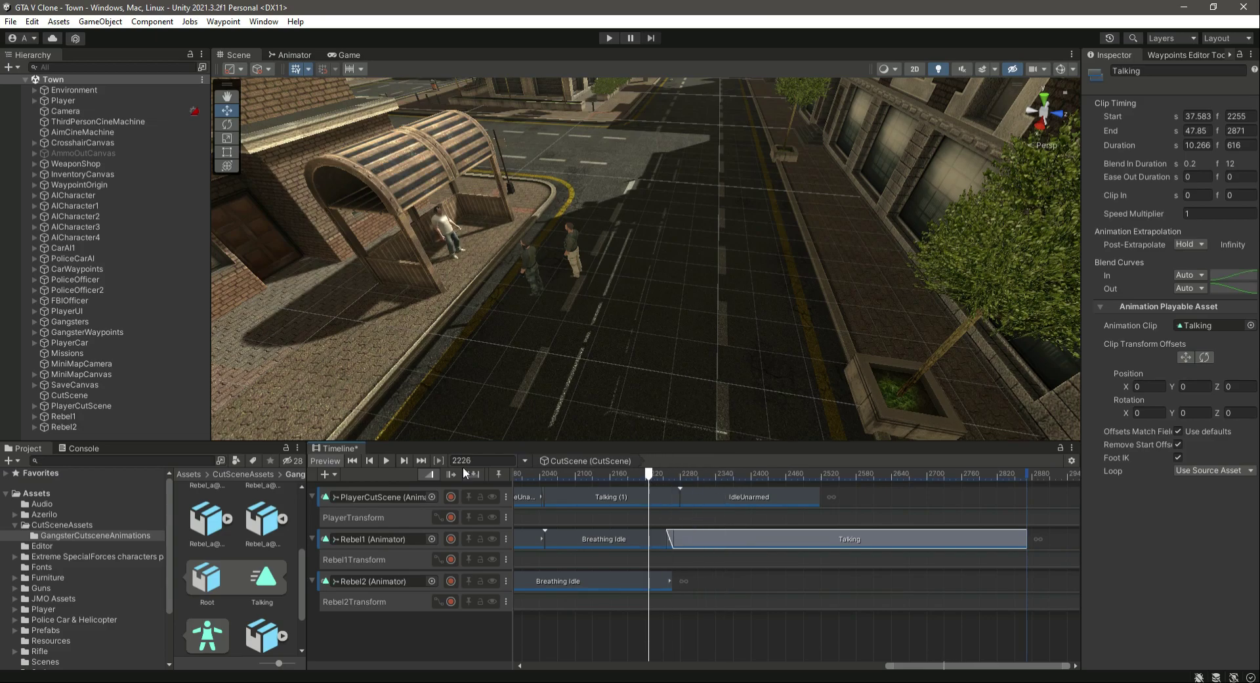
{"action": "left_click", "coordinate": [384, 461]}
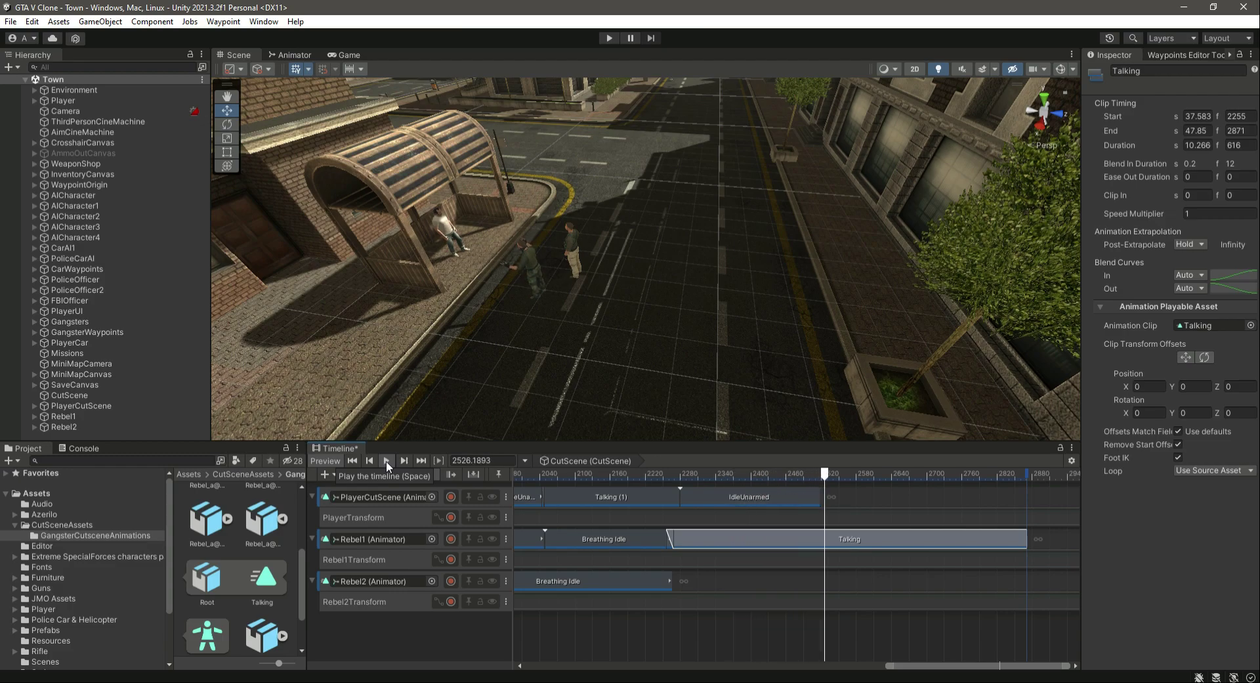
{"action": "left_click", "coordinate": [965, 474]}
{"action": "mouse_move", "coordinate": [970, 483]}
{"action": "left_mouse_down"}
{"action": "mouse_move", "coordinate": [1016, 486]}
{"action": "mouse_move", "coordinate": [919, 489]}
{"action": "mouse_move", "coordinate": [981, 497]}
{"action": "left_mouse_up"}
{"action": "key", "text": "s"}
{"action": "key", "text": "Delete"}
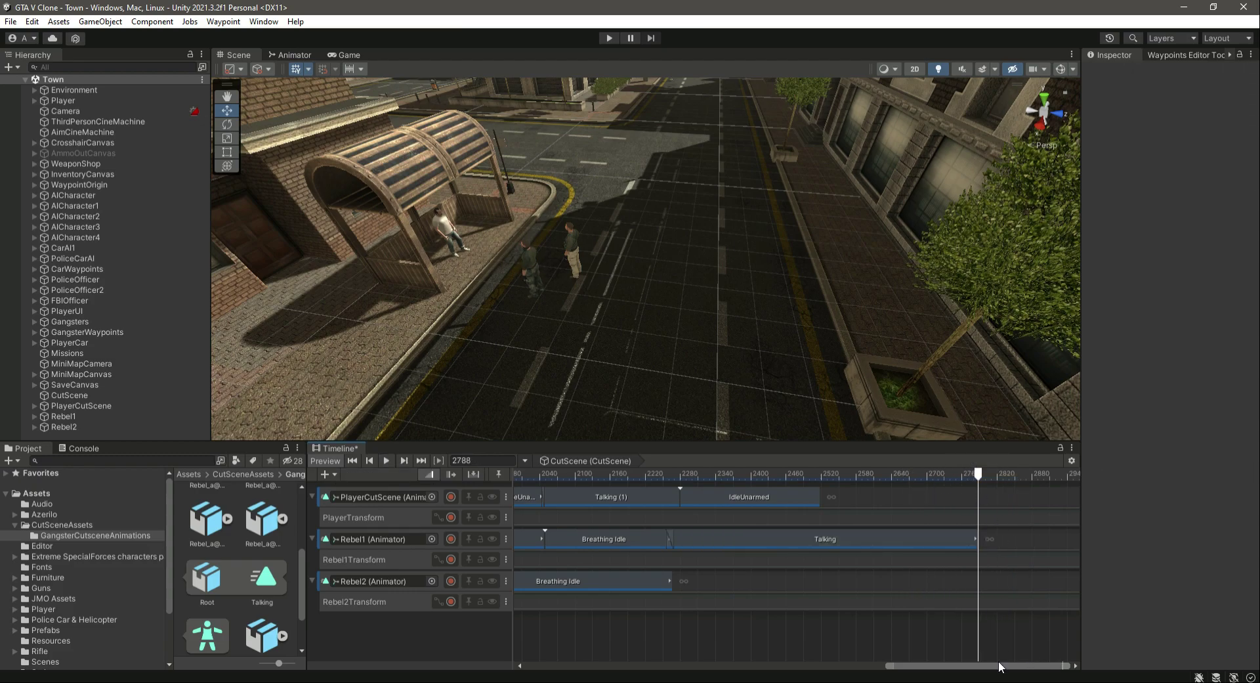
- Duplicate the last IdleUnarmed clip on the PlayerCutScene track twice and cut off the final copy at frame 2788
{"action": "left_click_drag", "start_coordinate": [997, 666], "coordinate": [976, 667]}
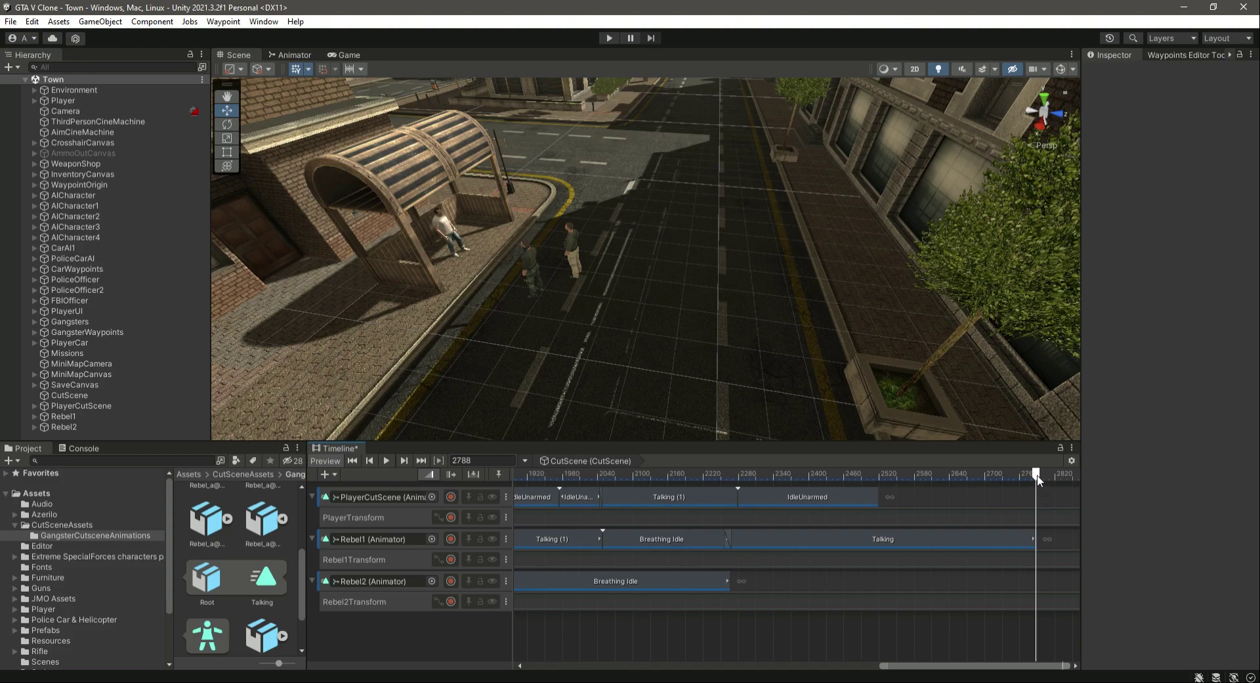
{"action": "left_click", "coordinate": [859, 501]}
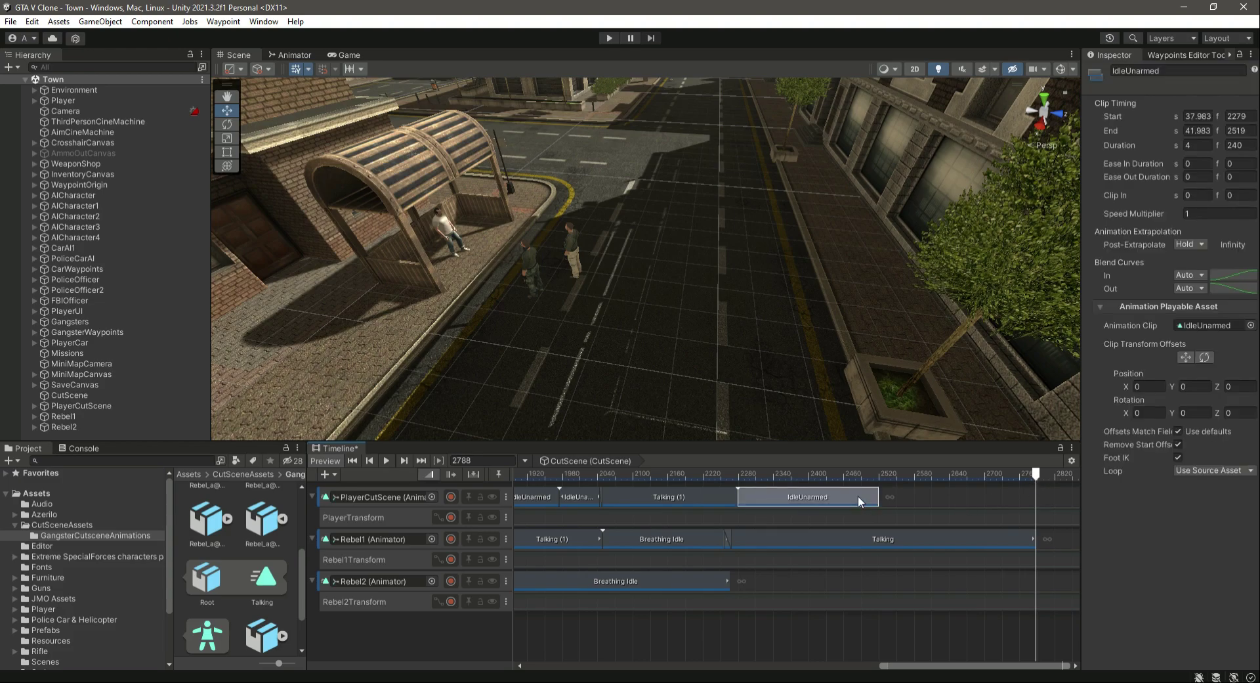
{"action": "key", "text": "ctrl+d"}
{"action": "key", "text": "ctrl+d"}
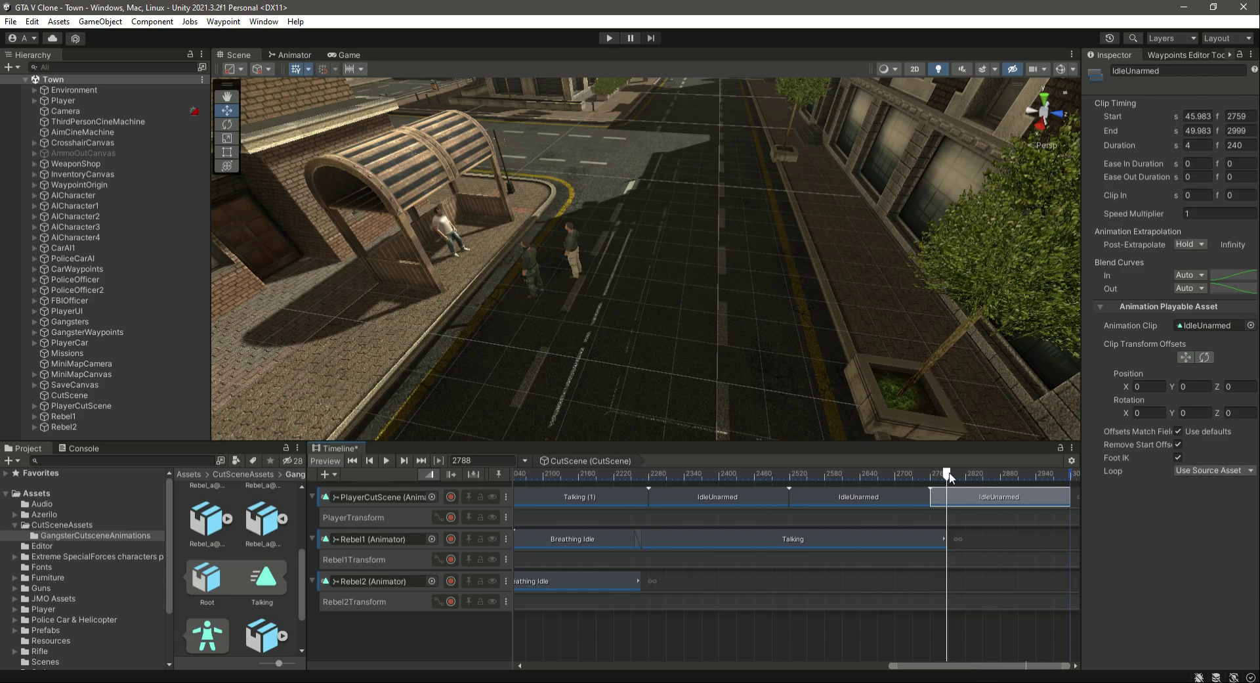
{"action": "key", "text": "i"}
{"action": "key", "text": "Delete"}
- Duplicate the last Breathing Idle clip on the Rebel2 track so the copy starts at frame 2267
{"action": "left_click_drag", "start_coordinate": [954, 670], "coordinate": [863, 634]}
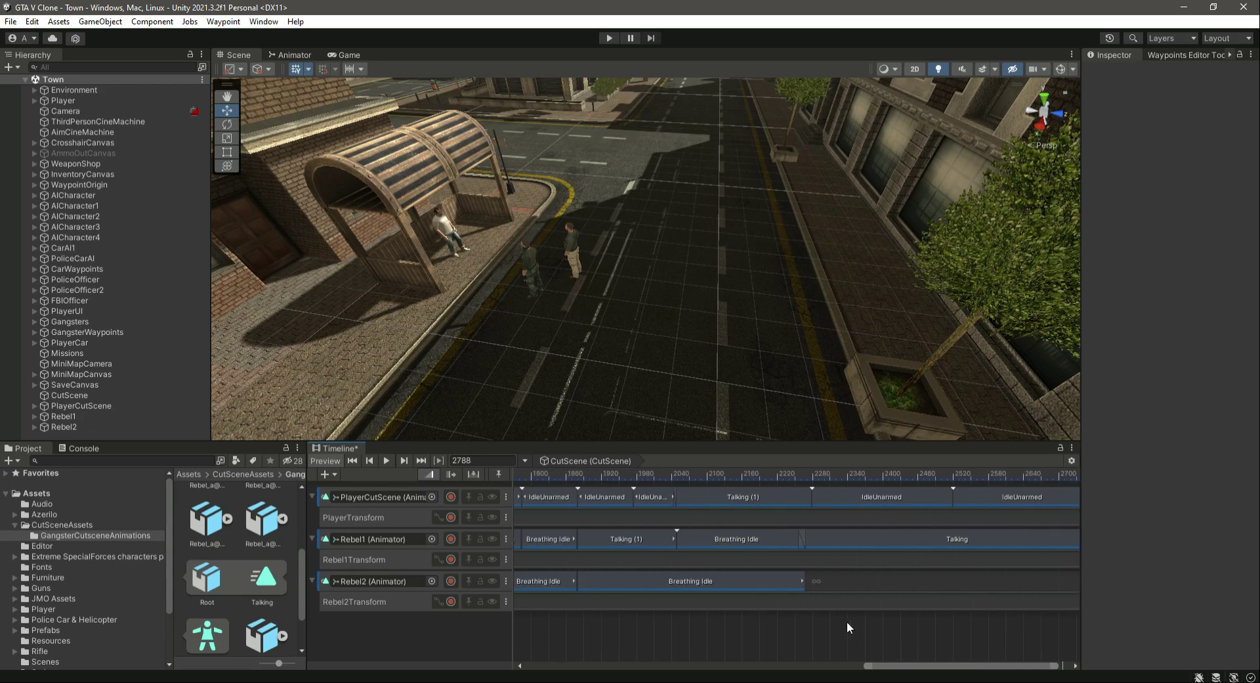
{"action": "left_click", "coordinate": [760, 584]}
{"action": "key", "text": "ctrl+d"}
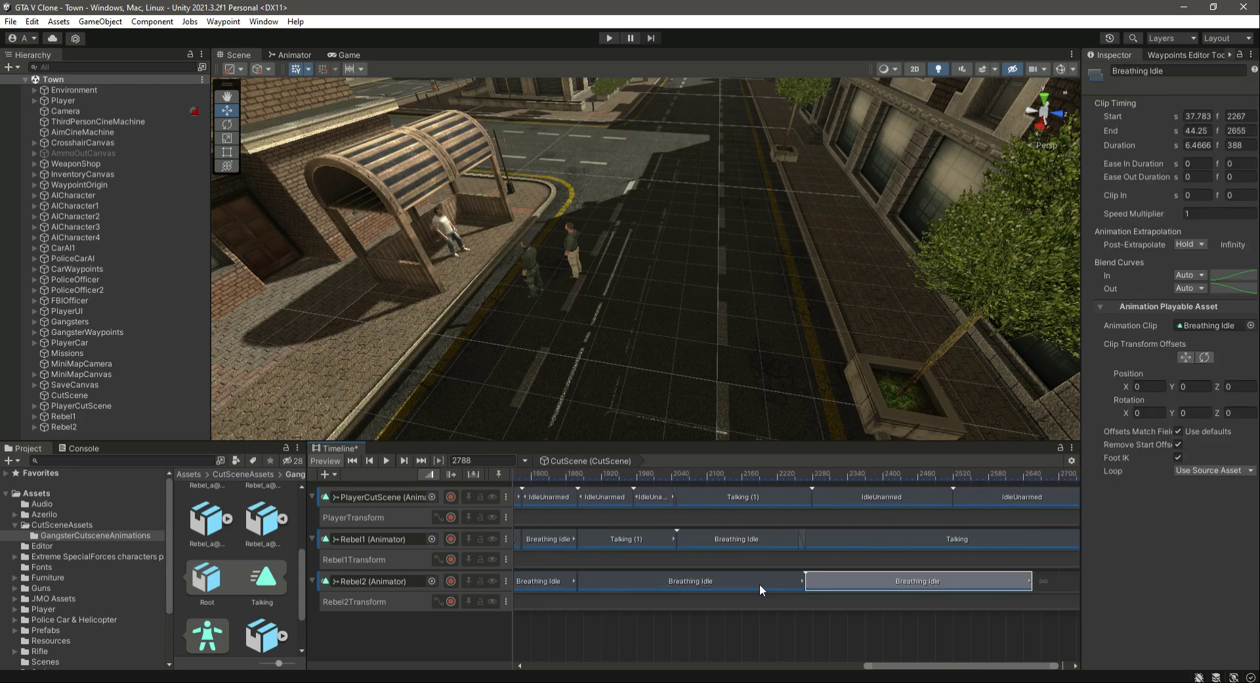
- Duplicate the last Breathing Idle clip on the Rebel2 track, split the copy at frame 2788 and delete the remainder
{"action": "left_click_drag", "start_coordinate": [978, 665], "coordinate": [1005, 668]}
{"action": "key", "text": "ctrl+d"}
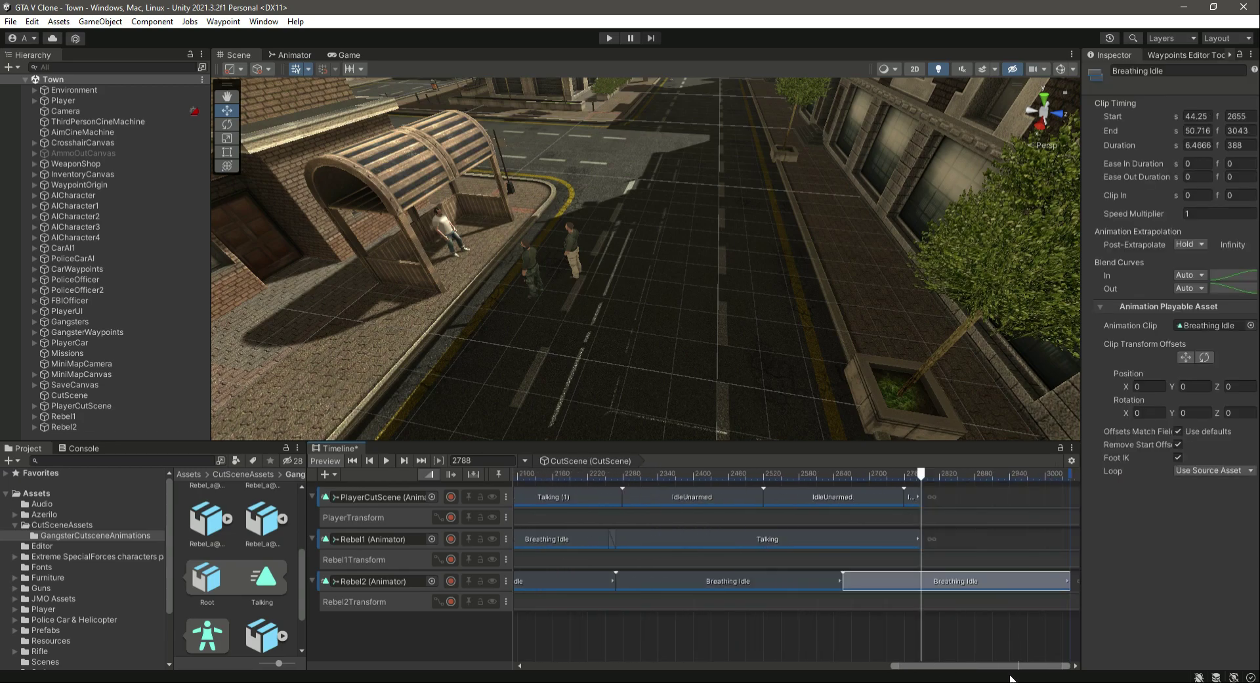
{"action": "key", "text": "s"}
{"action": "left_click", "coordinate": [970, 575]}
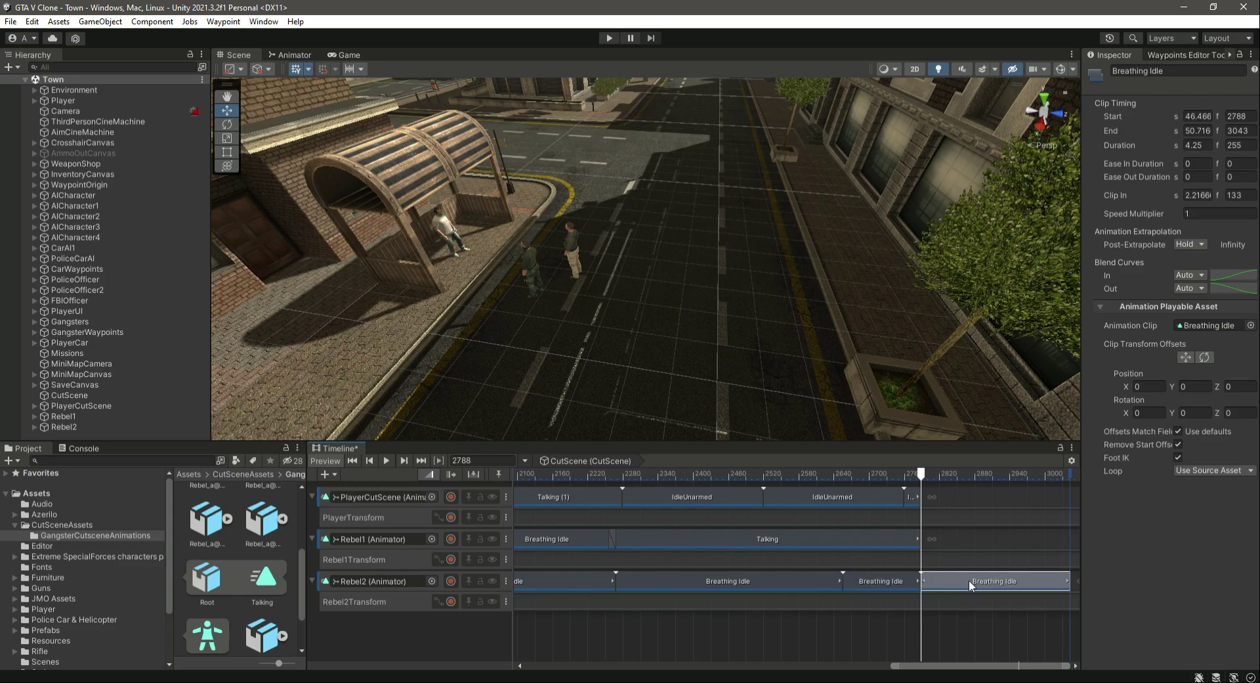
{"action": "key", "text": "Delete"}
- Preview the Rebel_a@Kneel animation and add its Kneel clip to the PlayerCutScene track at frame 2786
{"action": "mouse_move", "coordinate": [922, 474]}
{"action": "left_mouse_down"}
{"action": "mouse_move", "coordinate": [821, 479]}
{"action": "mouse_move", "coordinate": [922, 491]}
{"action": "left_mouse_up"}
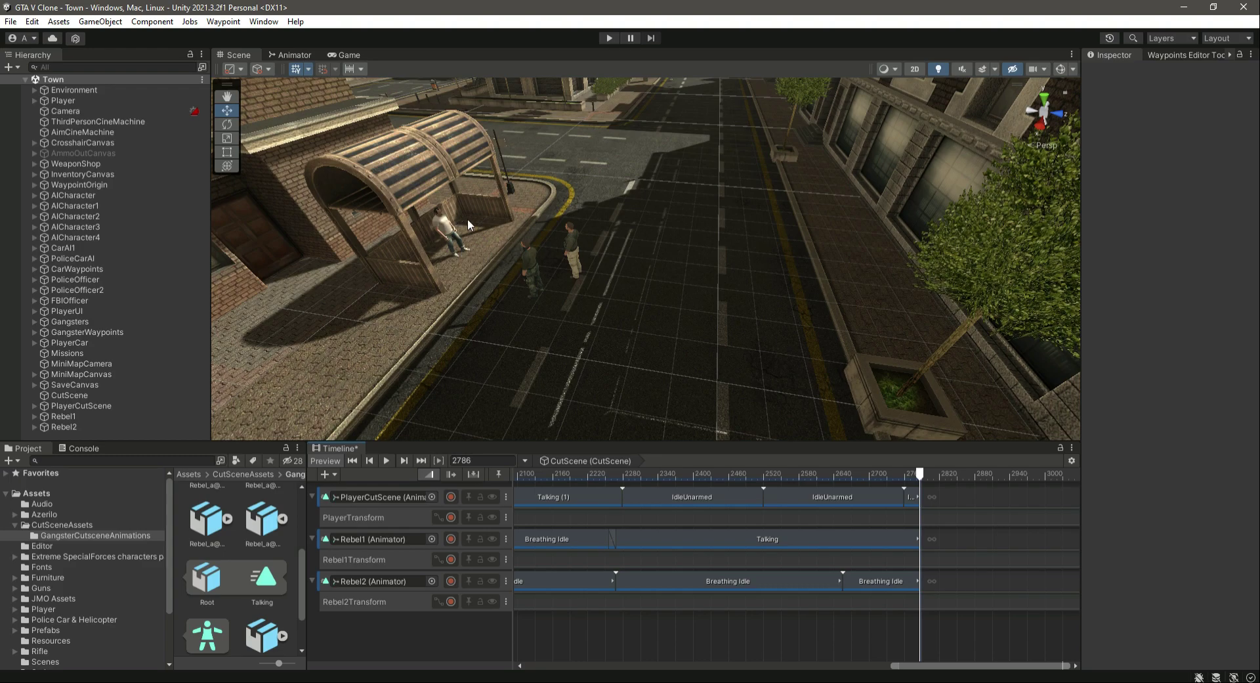
{"action": "left_click", "coordinate": [60, 611]}
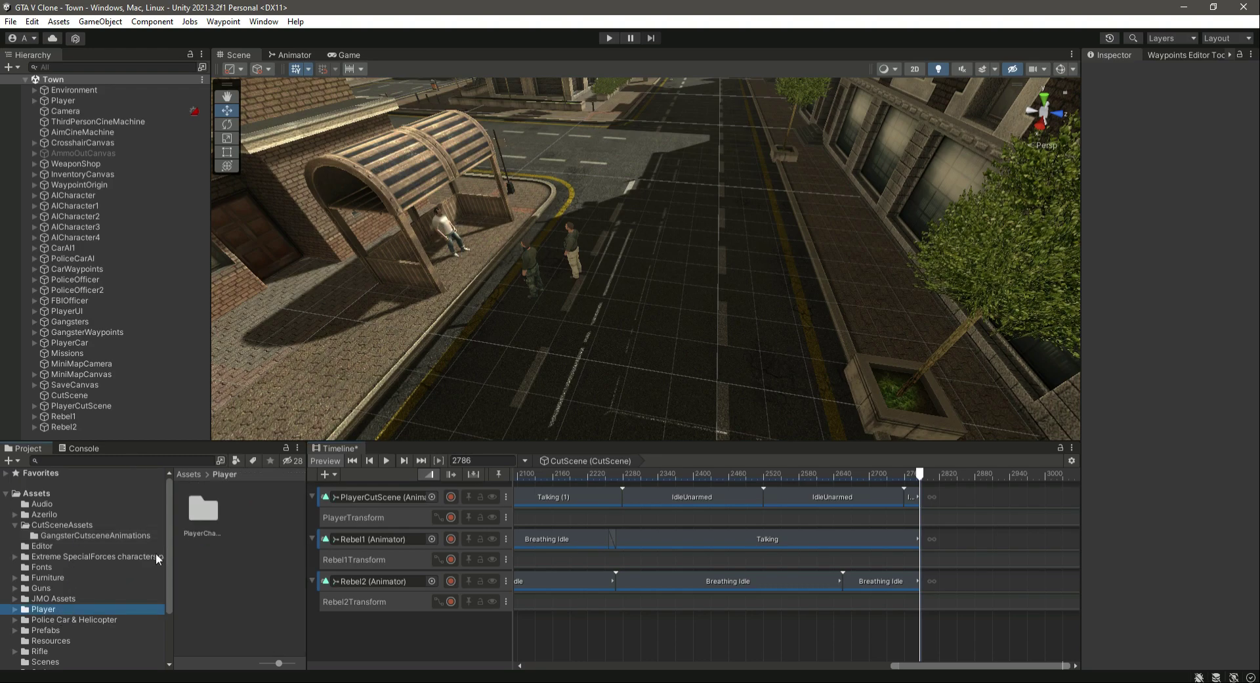
{"action": "left_click", "coordinate": [77, 535]}
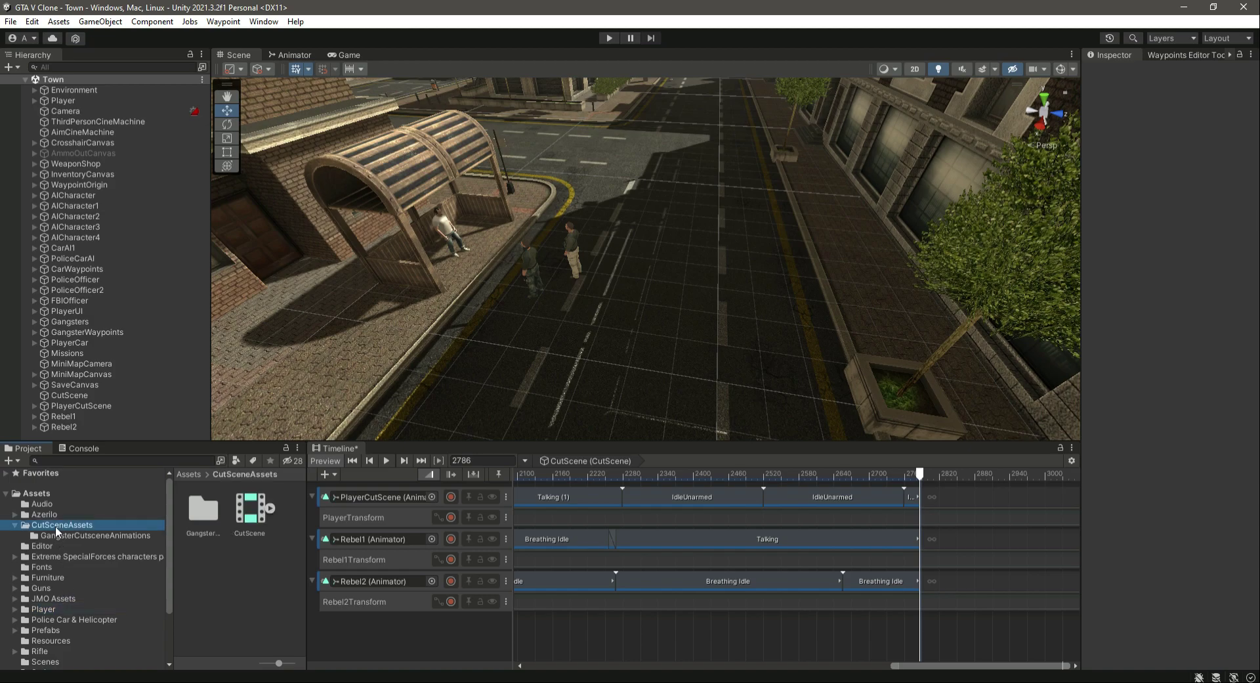
{"action": "left_click", "coordinate": [198, 515]}
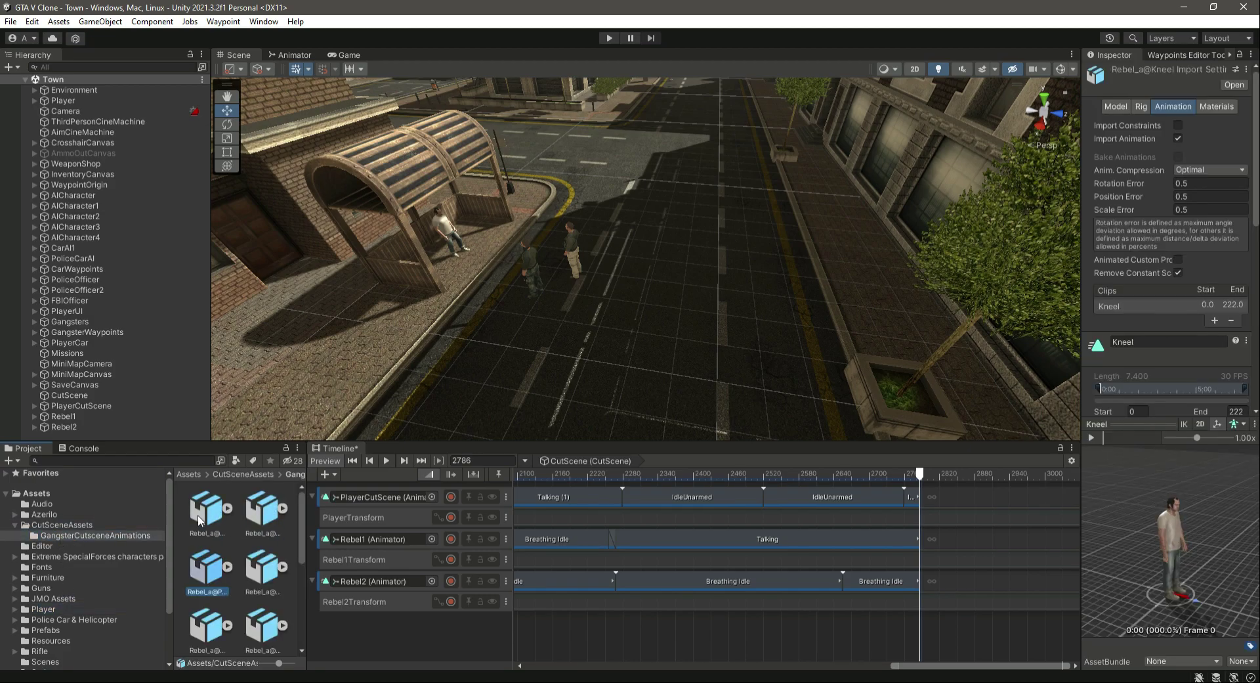
{"action": "left_click", "coordinate": [1092, 439]}
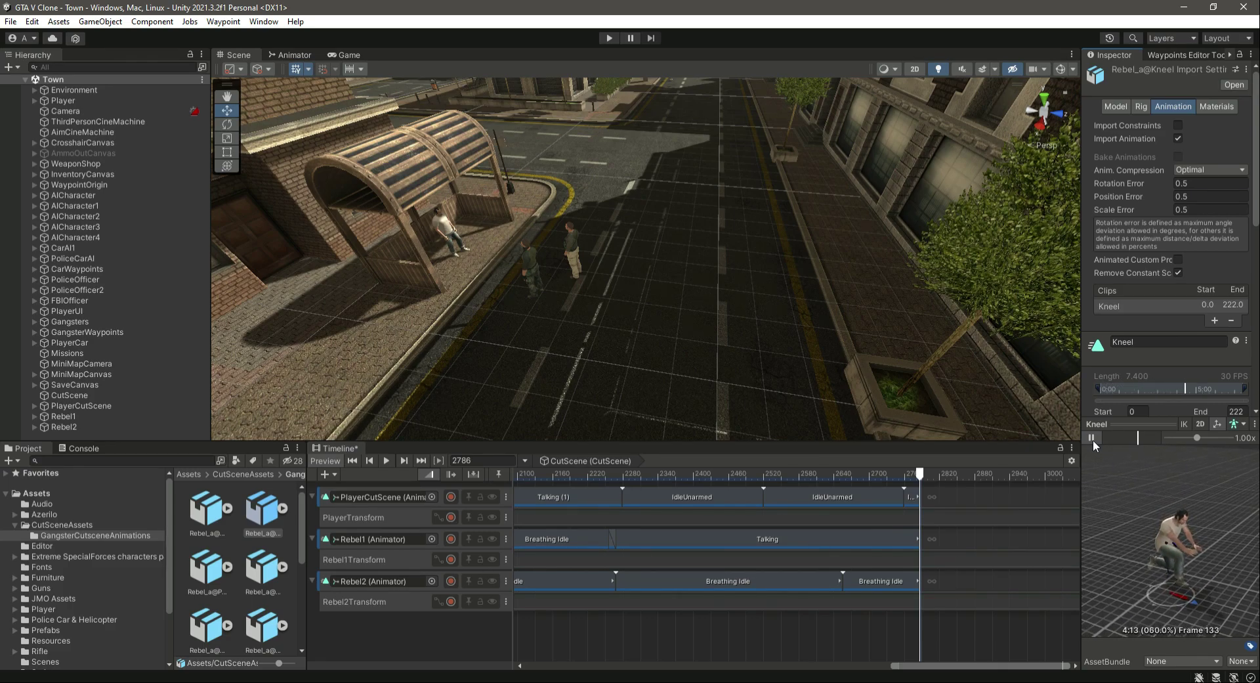
{"action": "left_click", "coordinate": [1092, 438]}
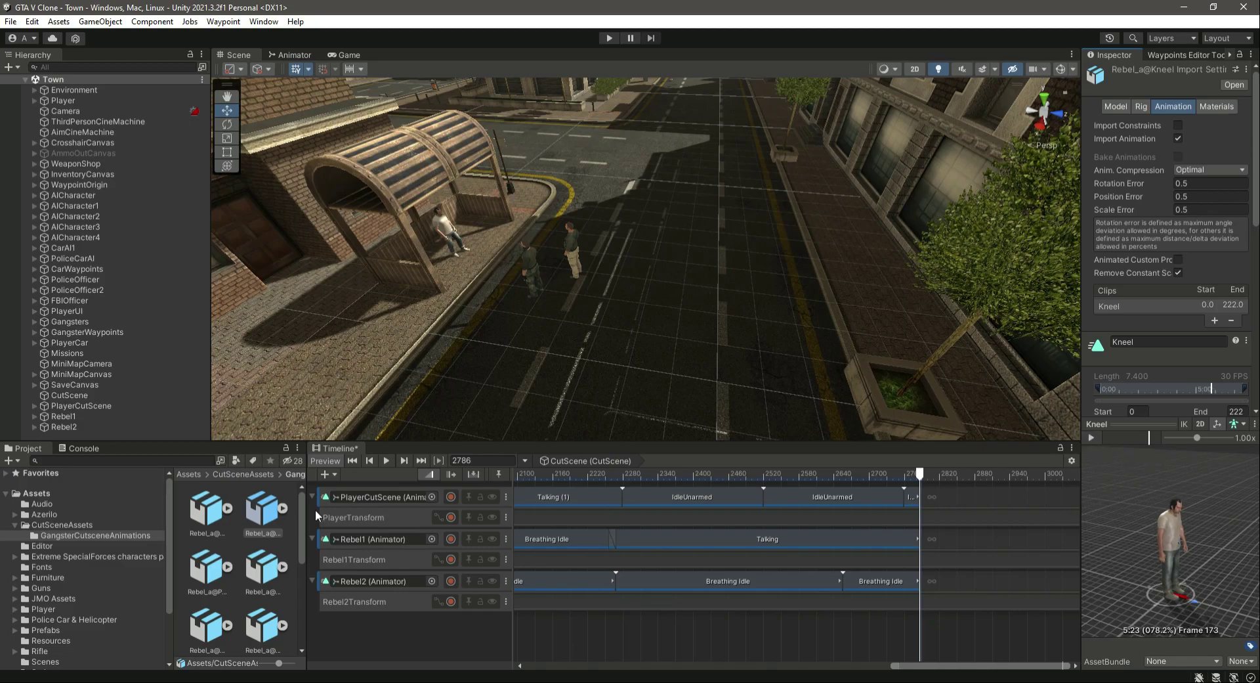
{"action": "left_click", "coordinate": [283, 508]}
{"action": "left_click_drag", "start_coordinate": [343, 562], "coordinate": [927, 501]}
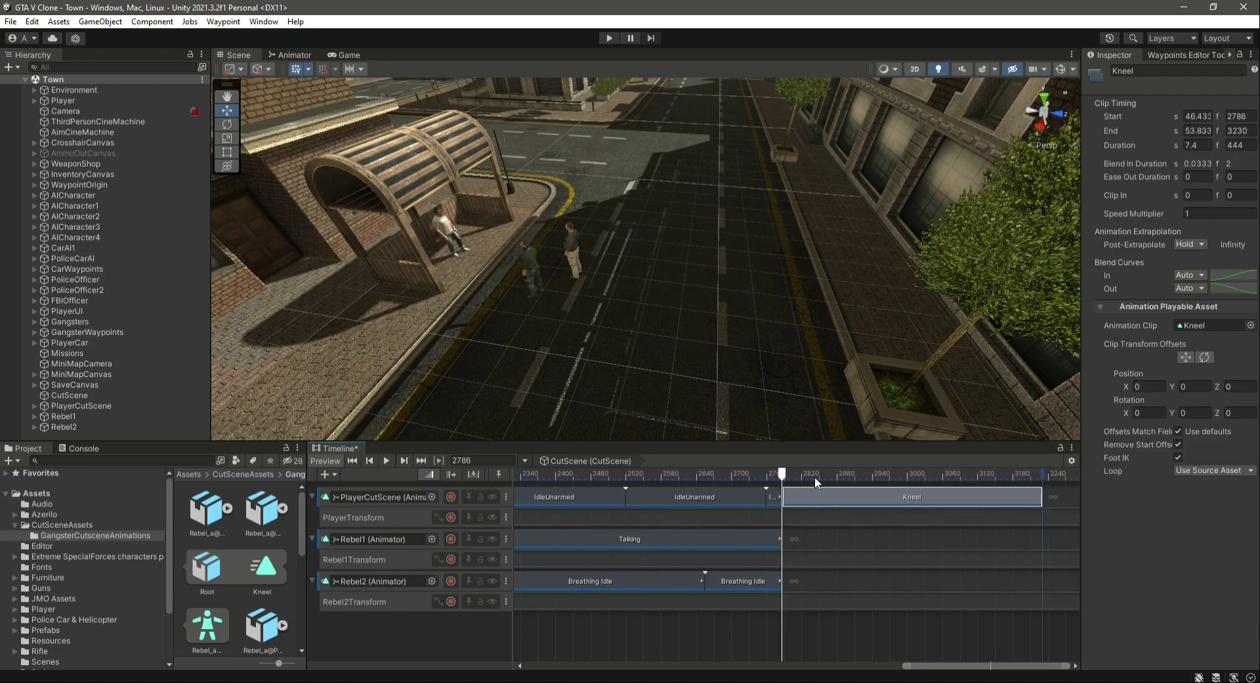
- Split the Kneel clip on the PlayerCutScene track at frame 3063 and delete the remainder
{"action": "left_click_drag", "start_coordinate": [782, 474], "coordinate": [946, 494]}
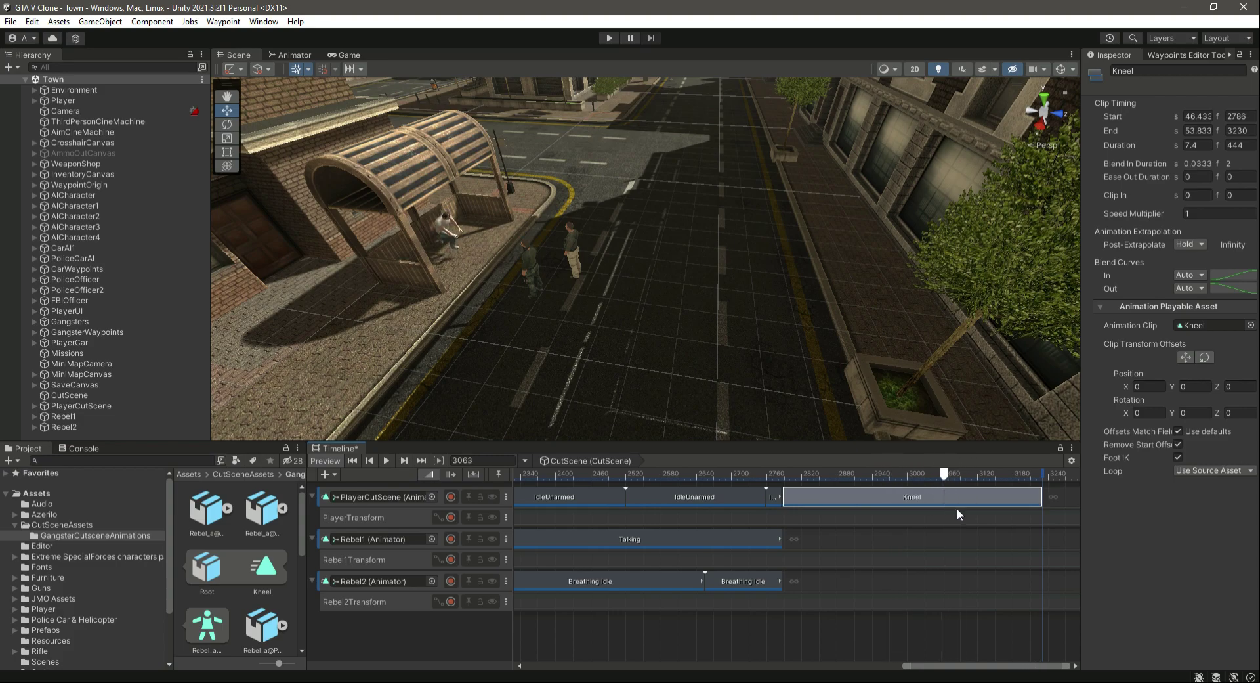
{"action": "key", "text": "s"}
{"action": "key", "text": "Delete"}
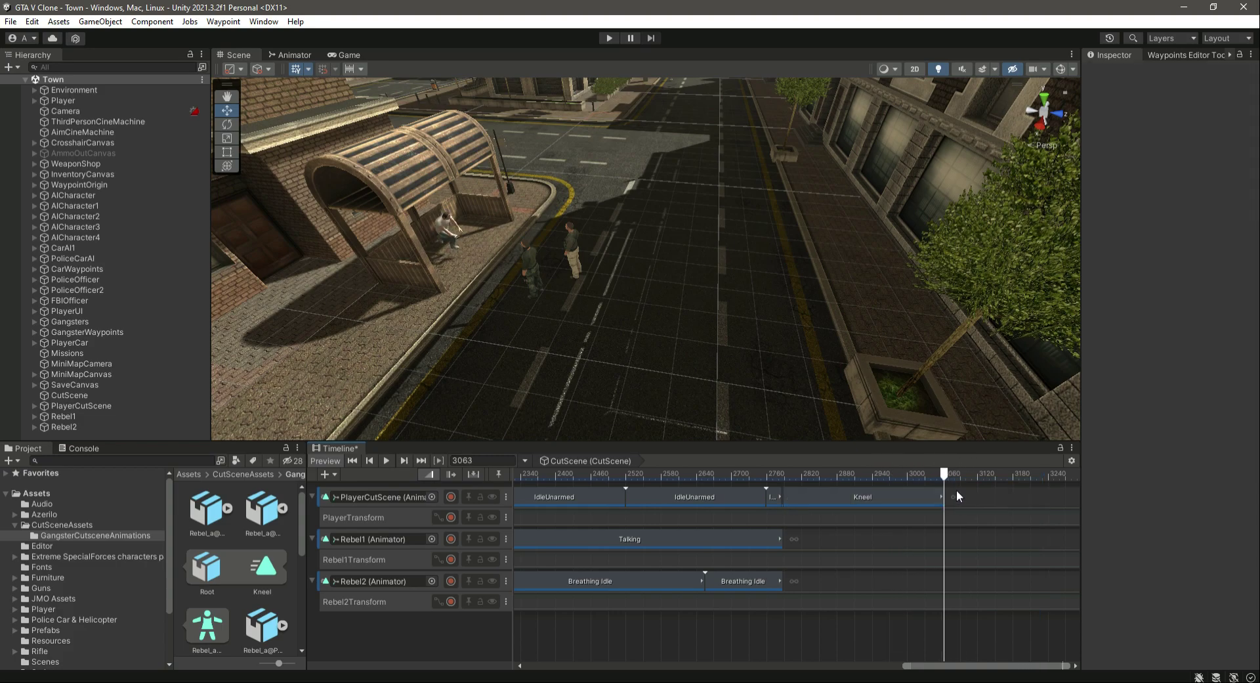
- Scrub through the Kneel clip and examine the player character's kneeling motion up close in the scene
{"action": "left_click_drag", "start_coordinate": [945, 473], "coordinate": [783, 482]}
{"action": "left_click", "coordinate": [885, 498]}
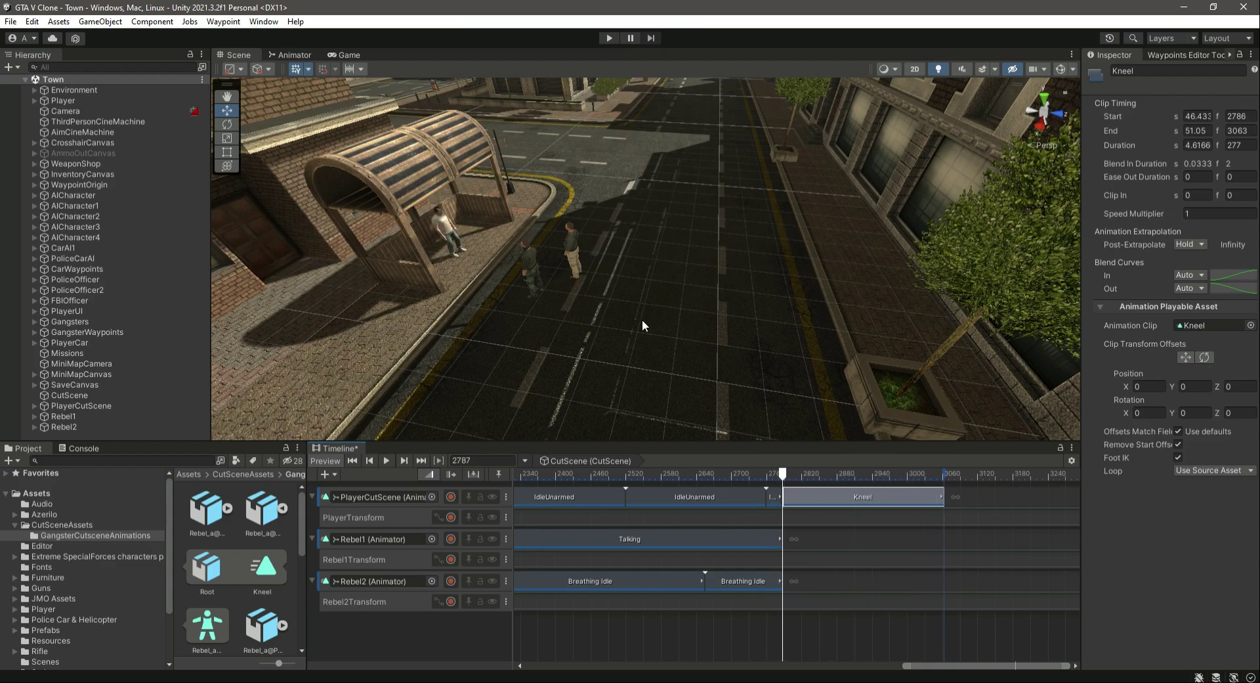
{"action": "left_click_drag", "start_coordinate": [786, 477], "coordinate": [906, 488]}
{"action": "right_click_drag", "start_coordinate": [829, 368], "coordinate": [650, 359]}
{"action": "left_click_drag", "start_coordinate": [911, 472], "coordinate": [801, 486]}
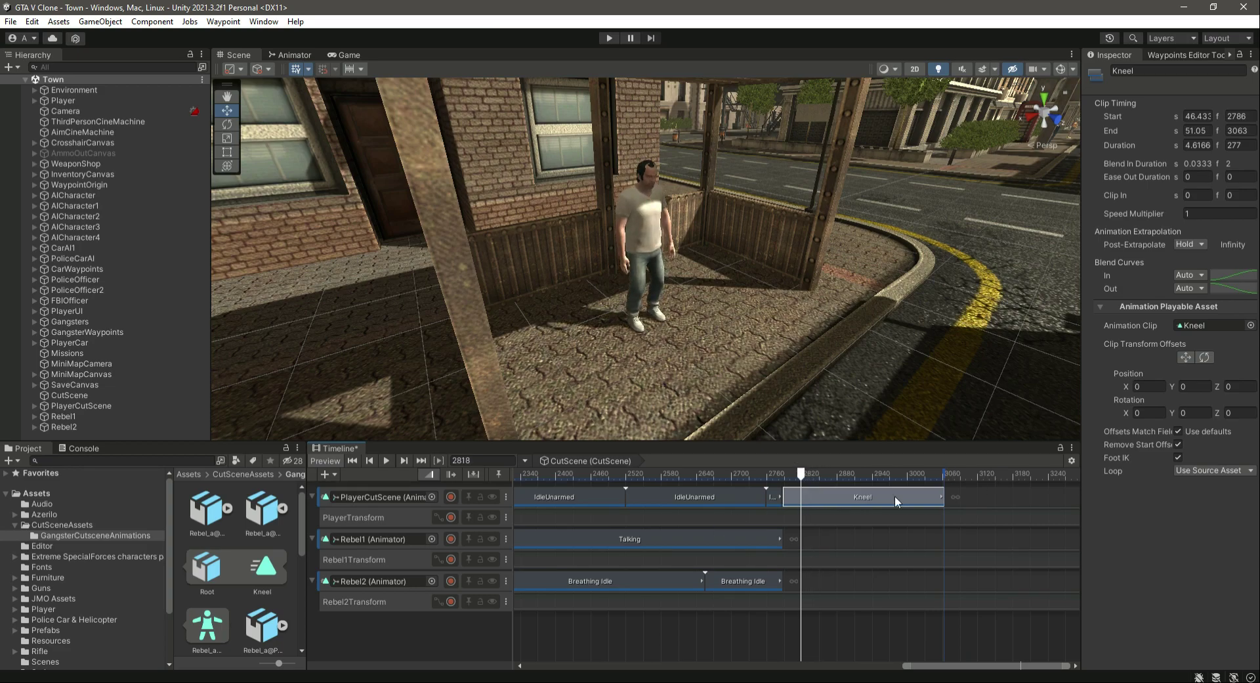
{"action": "left_click", "coordinate": [451, 517]}
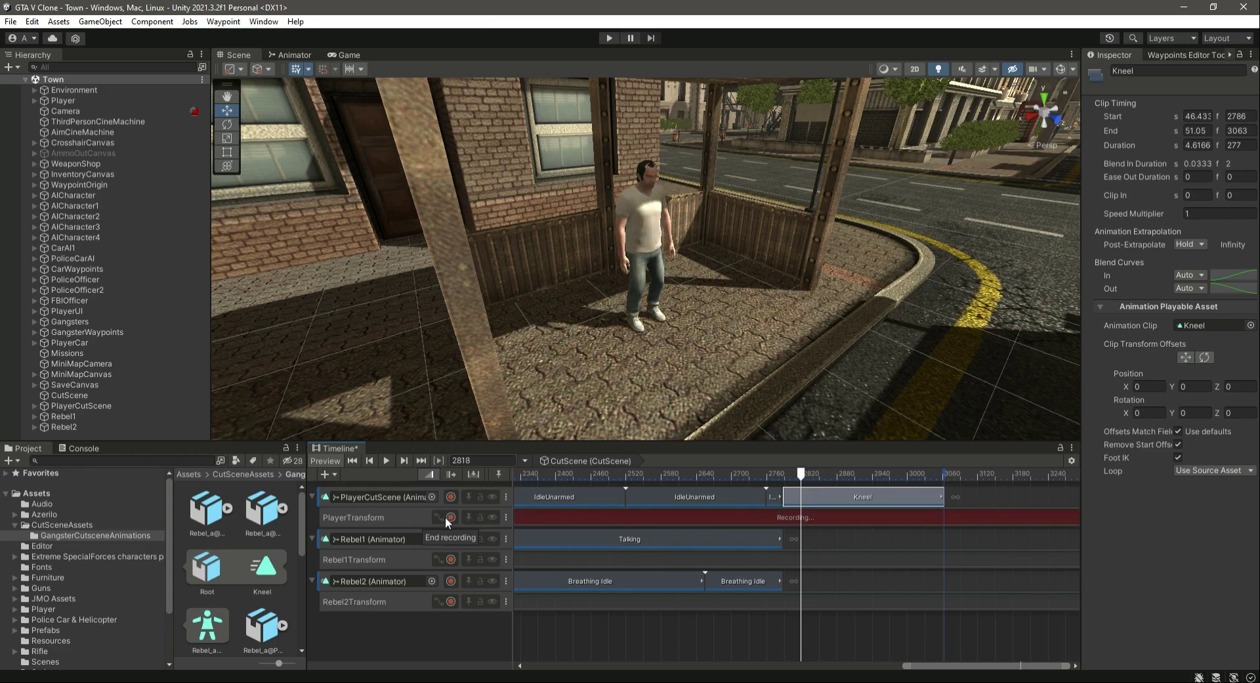
{"action": "left_click", "coordinate": [96, 406]}
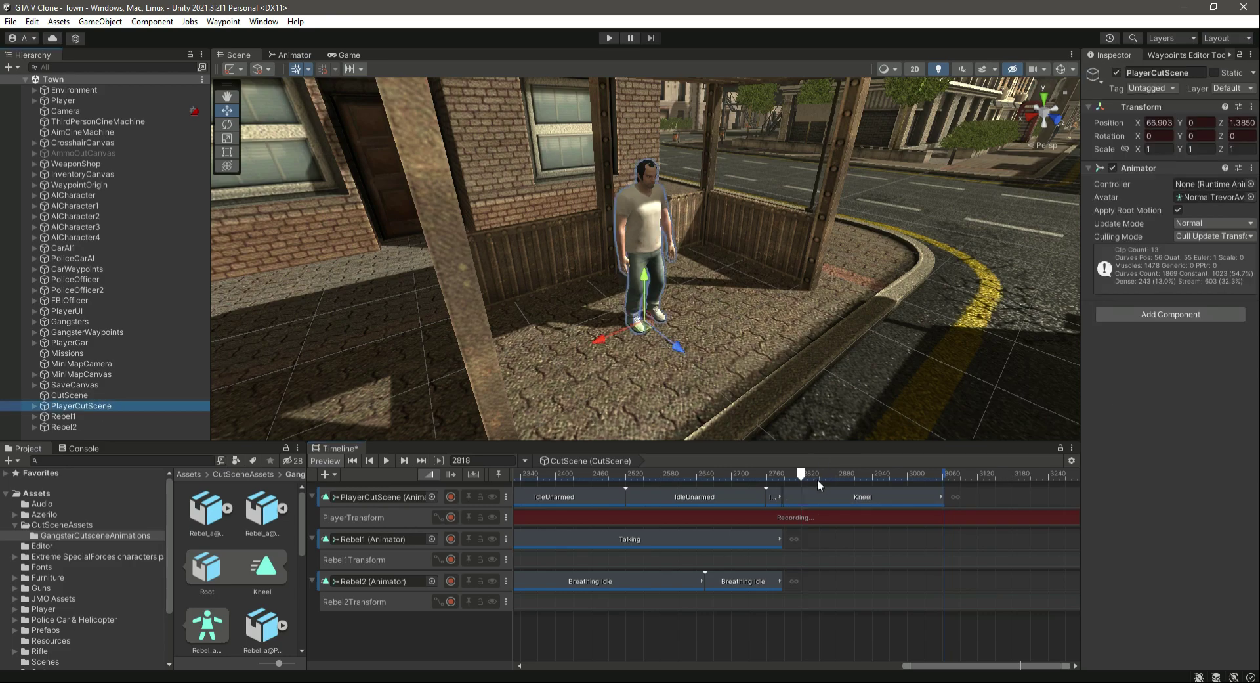
{"action": "left_click_drag", "start_coordinate": [800, 477], "coordinate": [817, 474]}
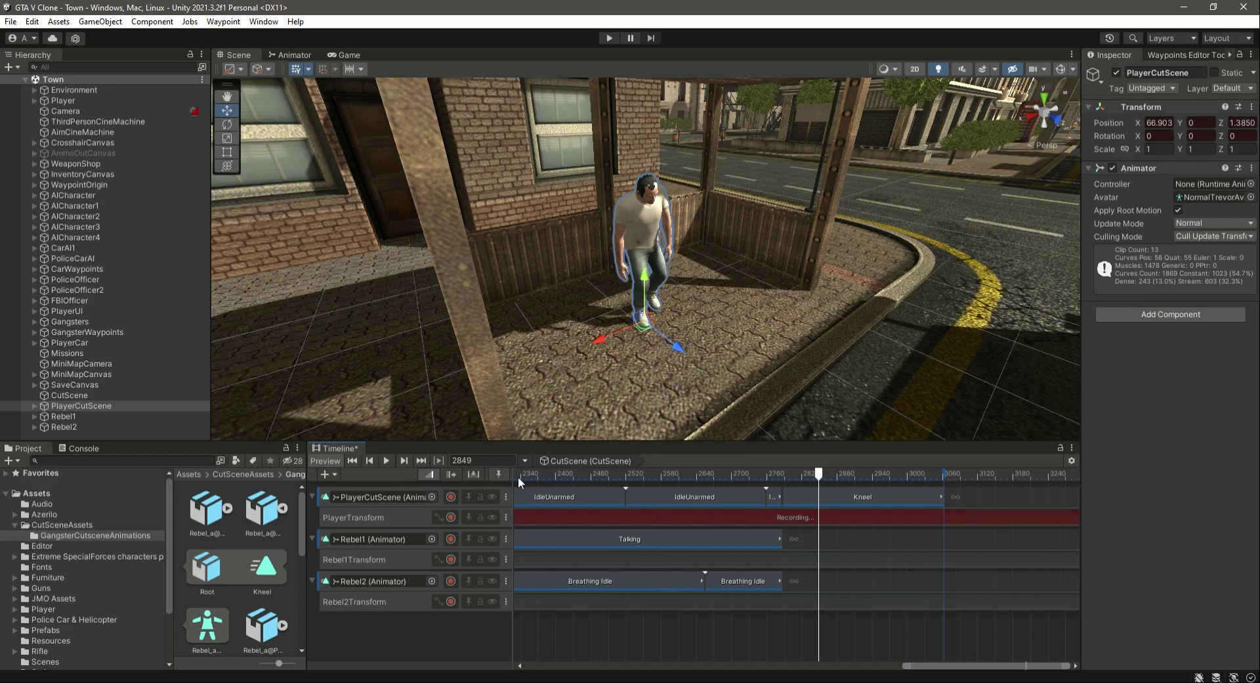
{"action": "left_click", "coordinate": [450, 517]}
- Copy PlayerCutScene's Transform component values and select the CutScene object
{"action": "left_click", "coordinate": [85, 405]}
{"action": "left_click_drag", "start_coordinate": [820, 476], "coordinate": [781, 486]}
{"action": "left_click", "coordinate": [90, 405]}
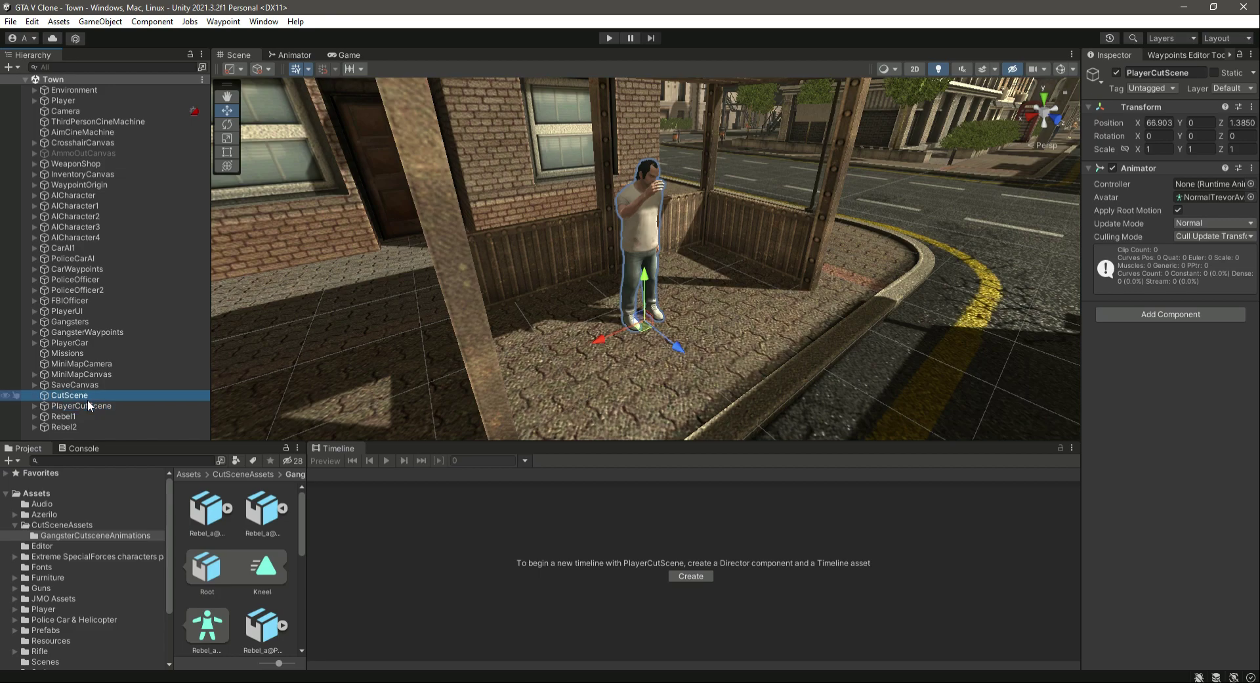
{"action": "left_click", "coordinate": [1252, 107]}
{"action": "mouse_move", "coordinate": [1168, 211]}
{"action": "left_click", "coordinate": [1063, 273]}
{"action": "left_click", "coordinate": [61, 395]}
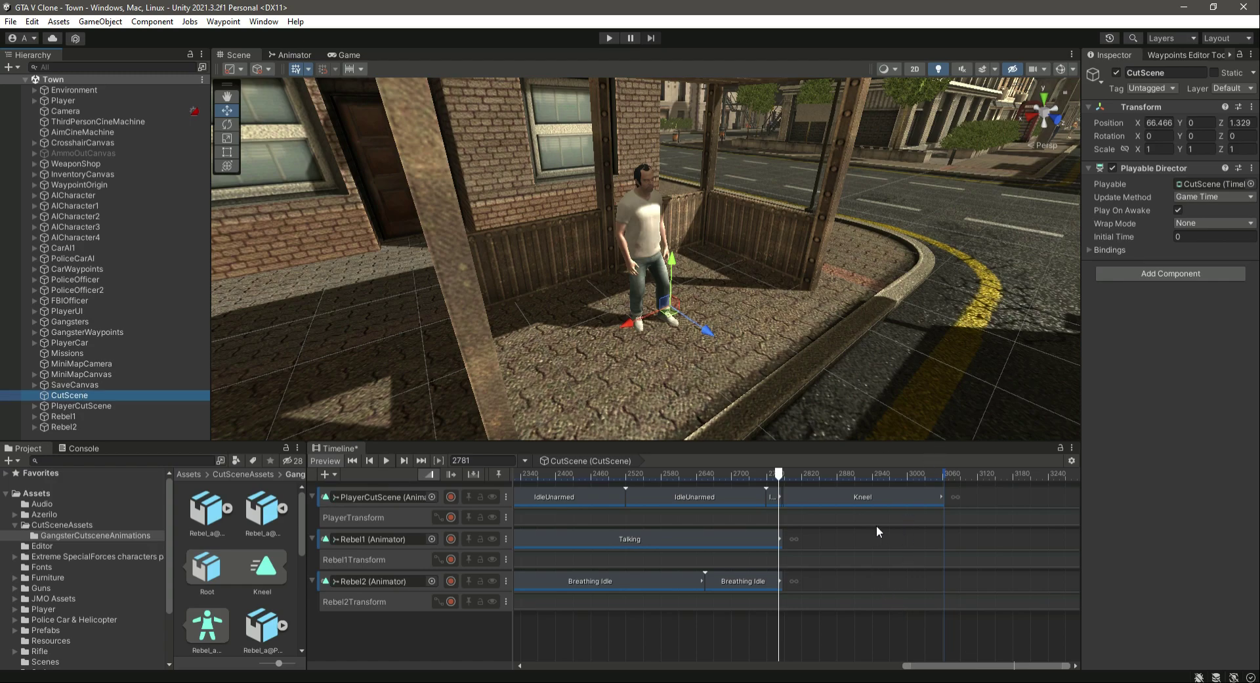
- Start recording the PlayerTransform track and paste the copied Transform component values onto the CutScene object
{"action": "scroll", "coordinate": [884, 559], "scroll_direction": "up", "scroll_amount": 5}
{"action": "mouse_move", "coordinate": [732, 480]}
{"action": "left_mouse_down"}
{"action": "mouse_move", "coordinate": [807, 486]}
{"action": "mouse_move", "coordinate": [746, 486]}
{"action": "left_mouse_up"}
{"action": "left_click", "coordinate": [451, 517]}
{"action": "left_click_drag", "start_coordinate": [747, 477], "coordinate": [831, 487]}
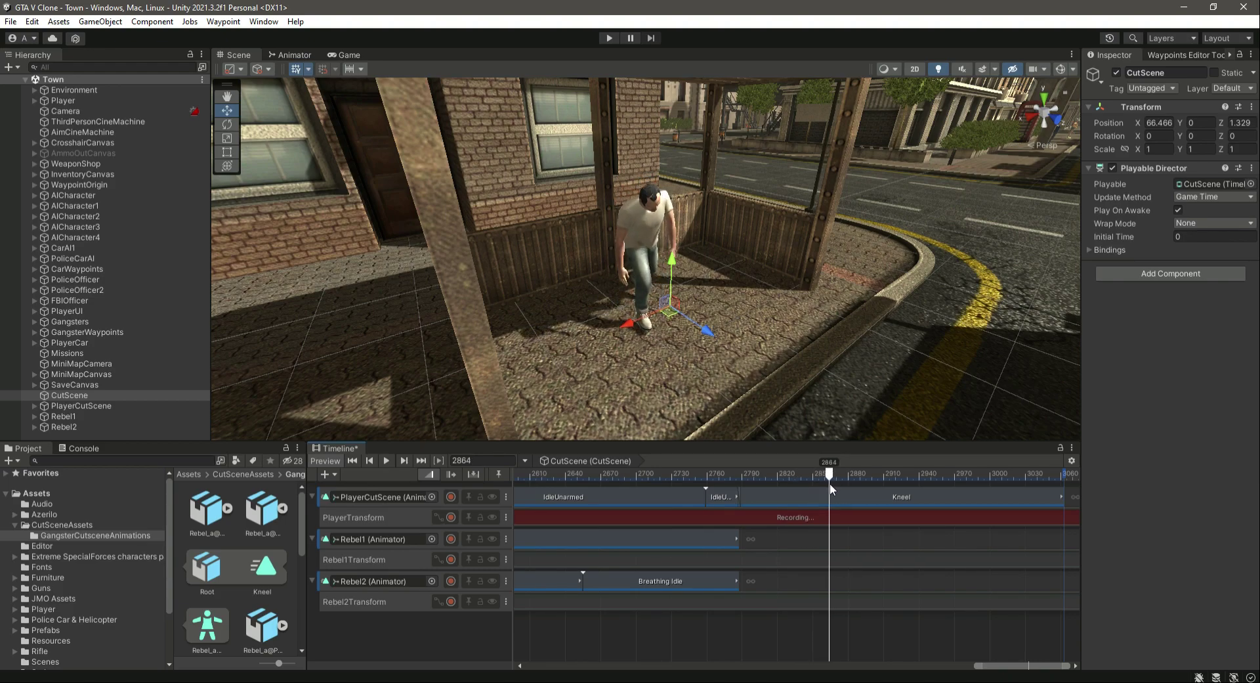
{"action": "left_click", "coordinate": [1251, 111]}
{"action": "mouse_move", "coordinate": [1175, 228]}
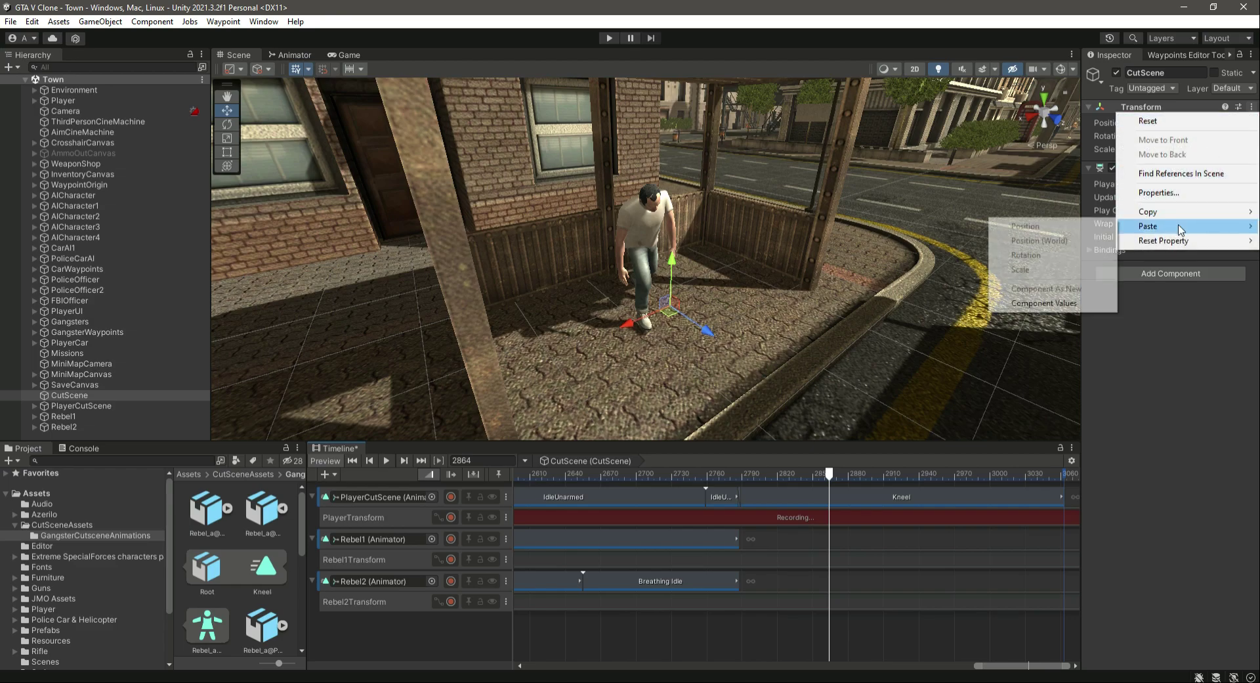
{"action": "left_click", "coordinate": [1076, 303]}
- Try to lower the CutScene object to Y -0.078 at frame 2874 while recording
{"action": "left_click_drag", "start_coordinate": [831, 474], "coordinate": [889, 474]}
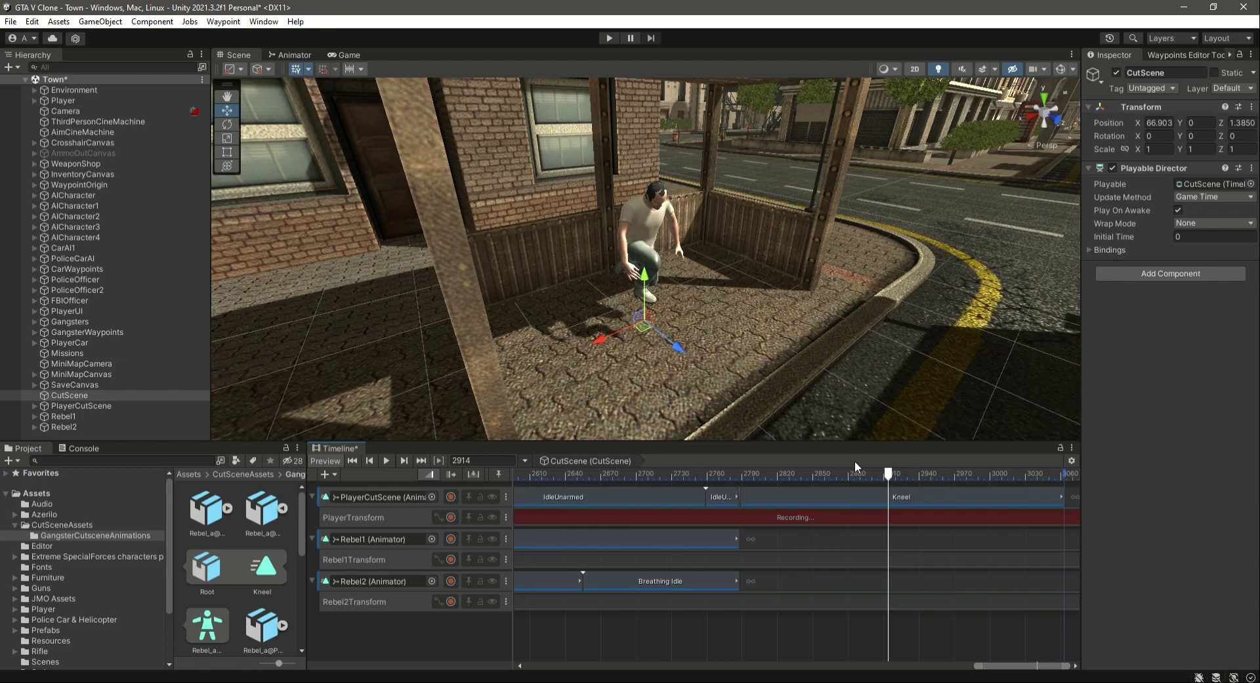
{"action": "left_click_drag", "start_coordinate": [889, 475], "coordinate": [842, 493]}
{"action": "left_click_drag", "start_coordinate": [647, 279], "coordinate": [648, 284]}
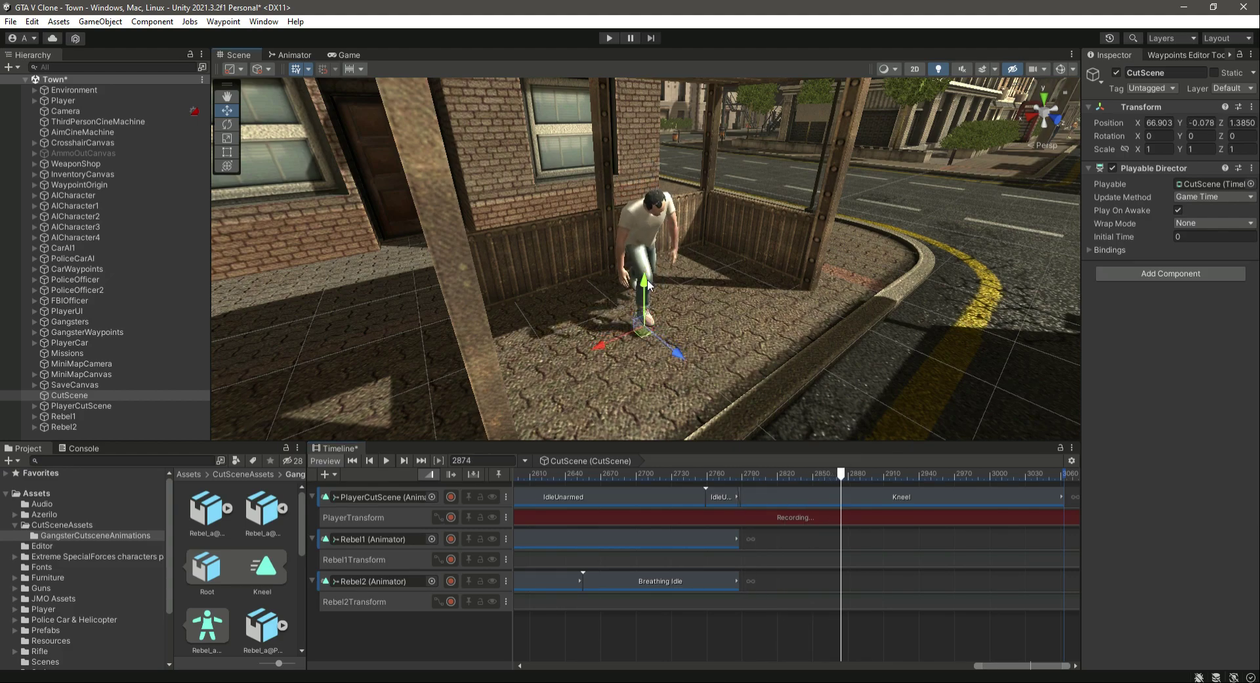
{"action": "left_click", "coordinate": [114, 406]}
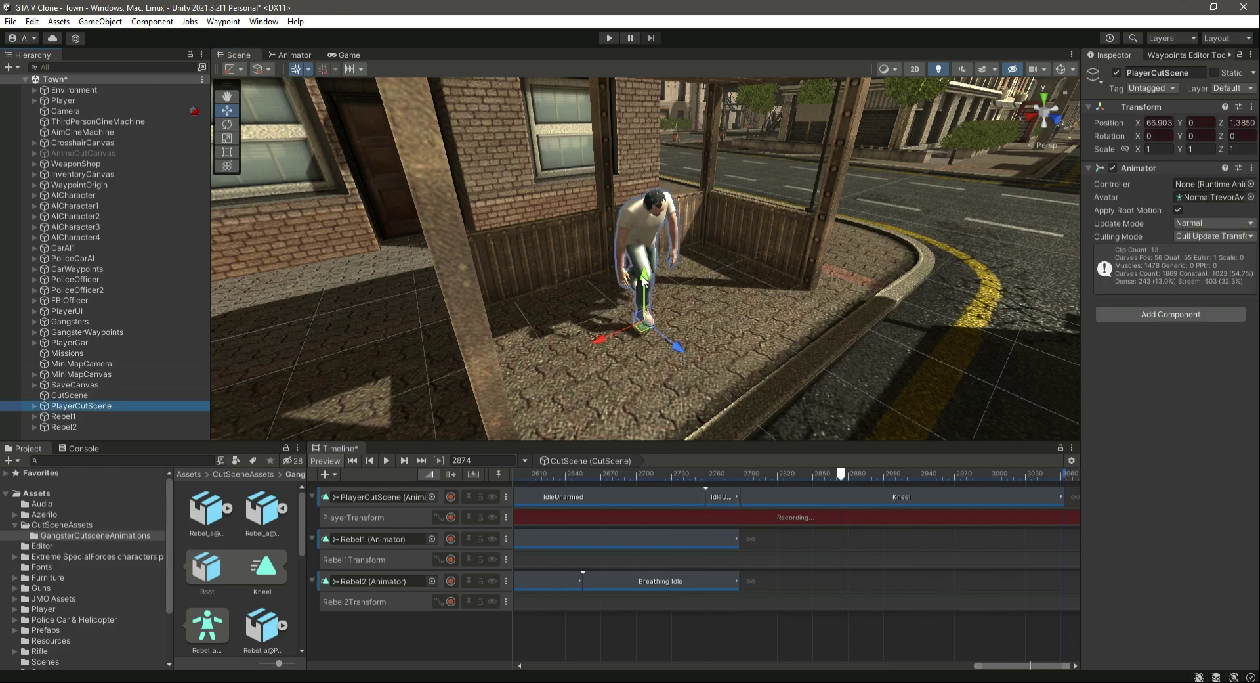
{"action": "left_click", "coordinate": [136, 394]}
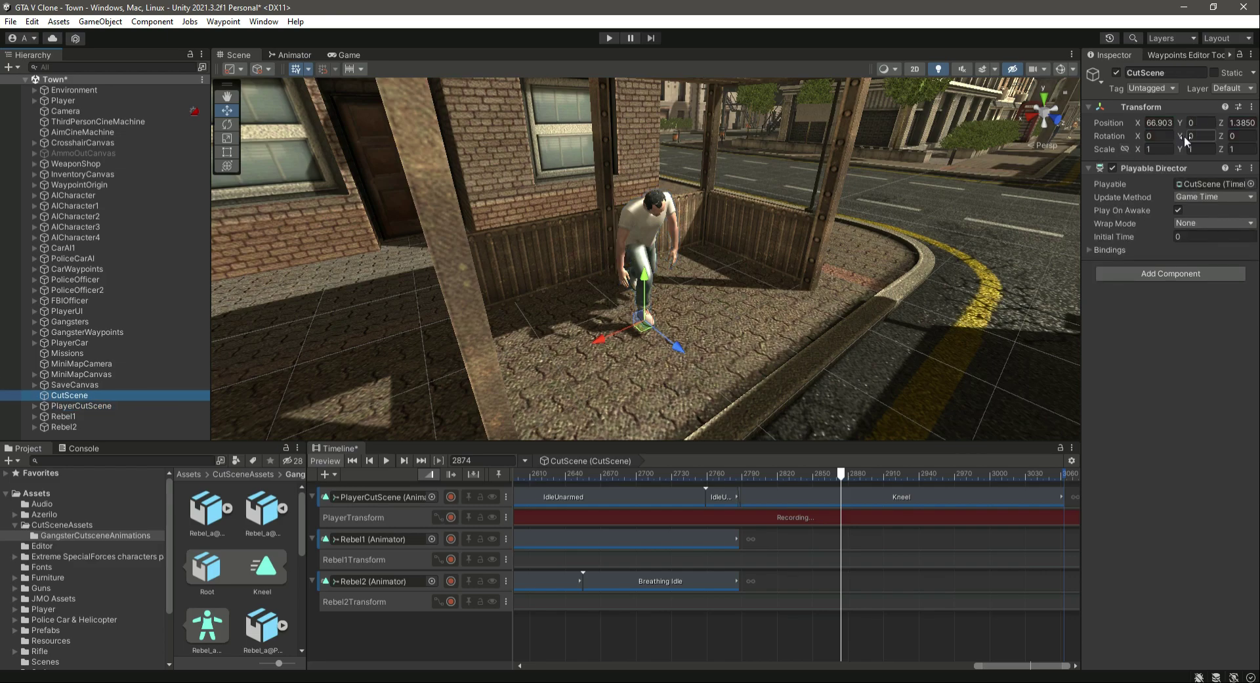
- Try to paste the copied Transform component values onto PlayerCutScene at frame 2874 and end the PlayerTransform recording
{"action": "left_click", "coordinate": [82, 407]}
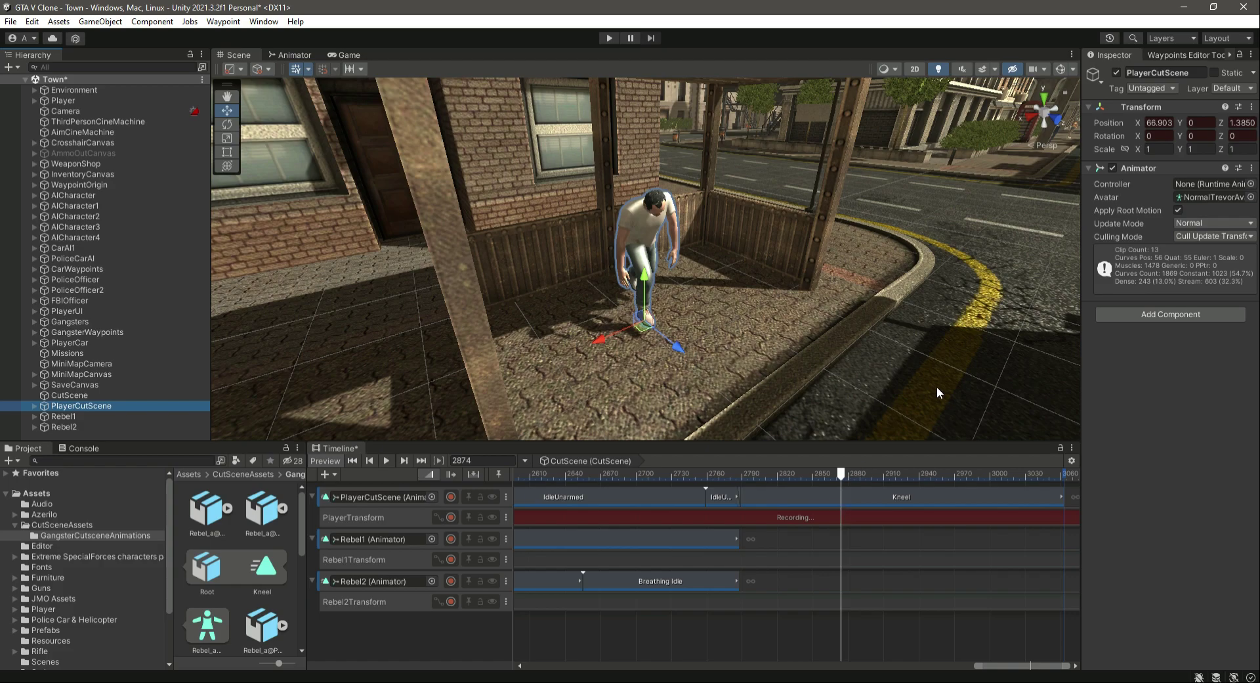
{"action": "left_click", "coordinate": [1252, 106]}
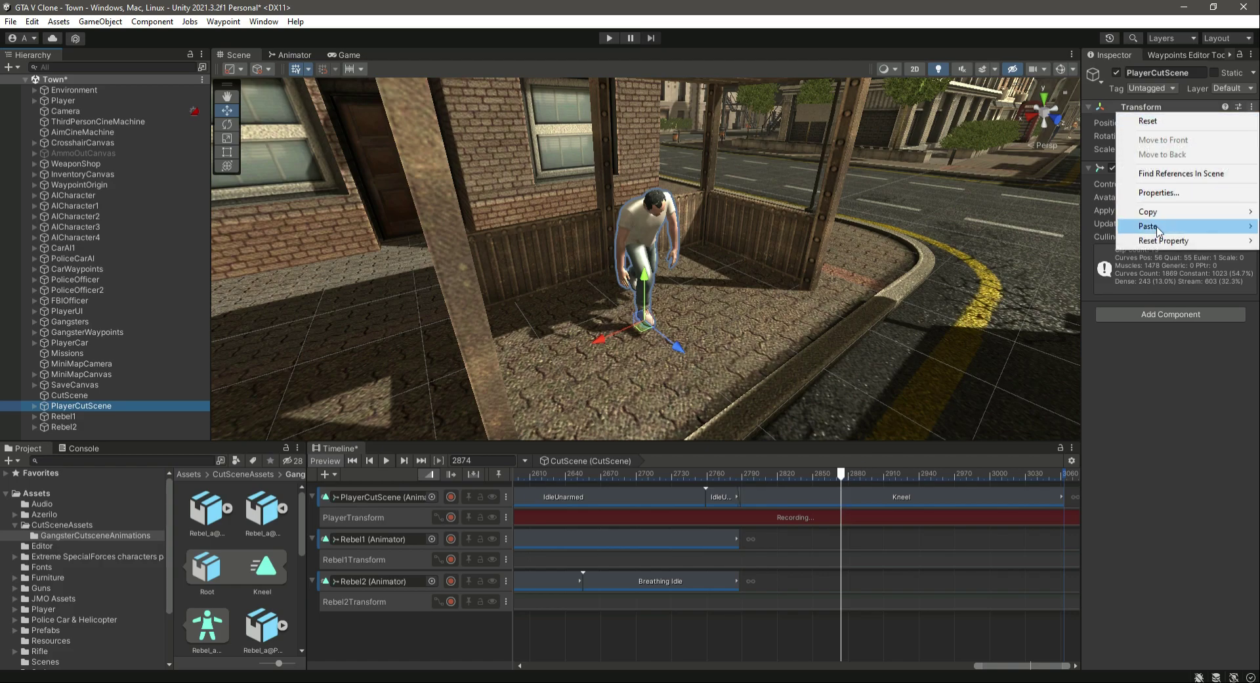
{"action": "mouse_move", "coordinate": [1157, 227]}
{"action": "left_click", "coordinate": [1037, 293]}
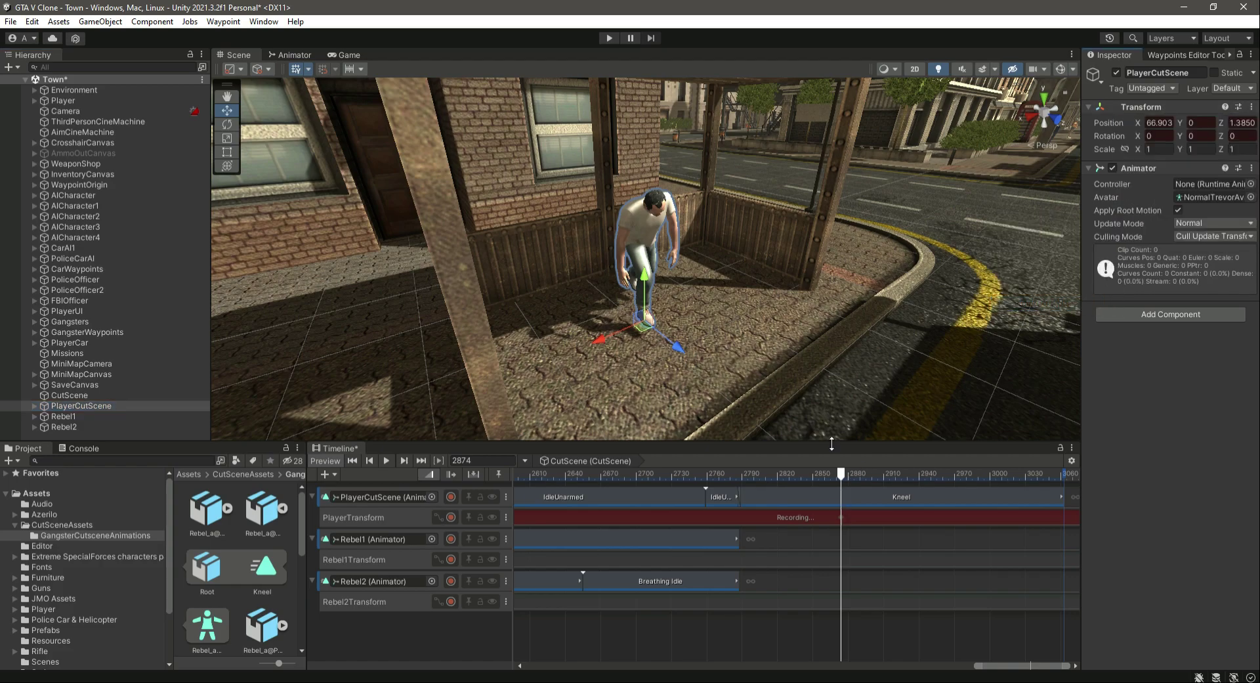
{"action": "mouse_move", "coordinate": [841, 474]}
{"action": "left_mouse_down"}
{"action": "mouse_move", "coordinate": [802, 475]}
{"action": "mouse_move", "coordinate": [842, 475]}
{"action": "left_mouse_up"}
{"action": "left_click", "coordinate": [450, 517]}
- Start recording the PlayerTransform track and lower PlayerCutScene to Y -0.166 at frame 2874
{"action": "left_click_drag", "start_coordinate": [845, 478], "coordinate": [741, 495]}
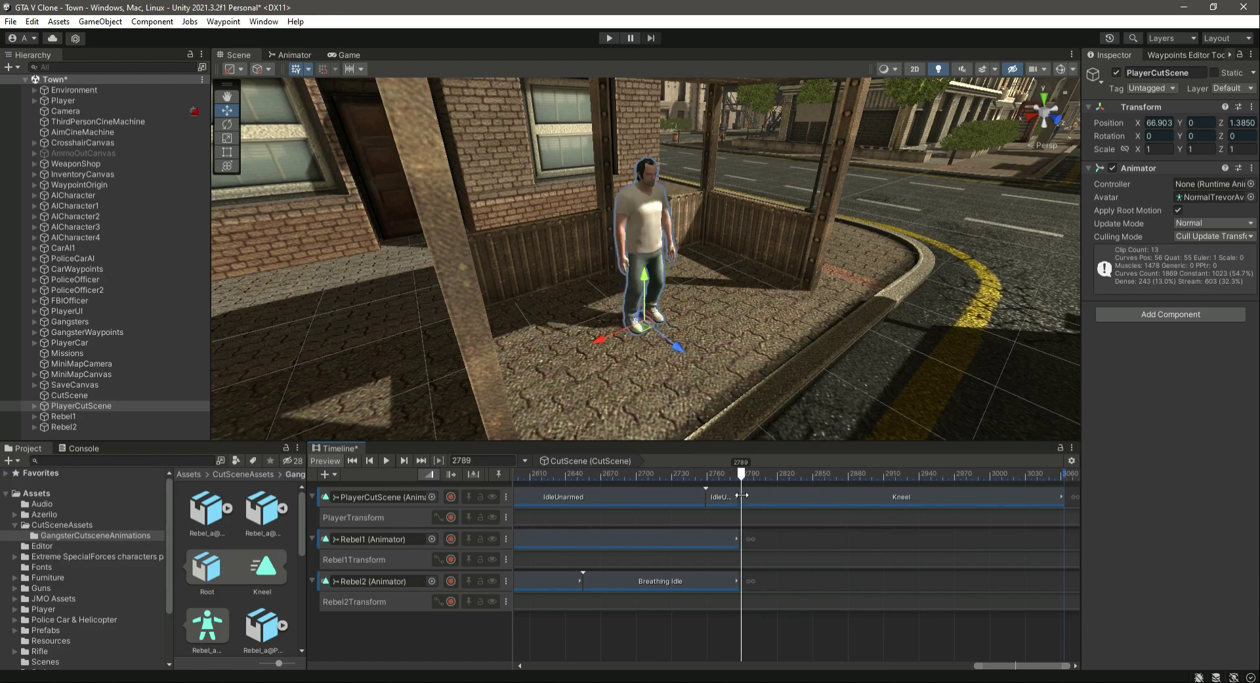
{"action": "left_click", "coordinate": [452, 517]}
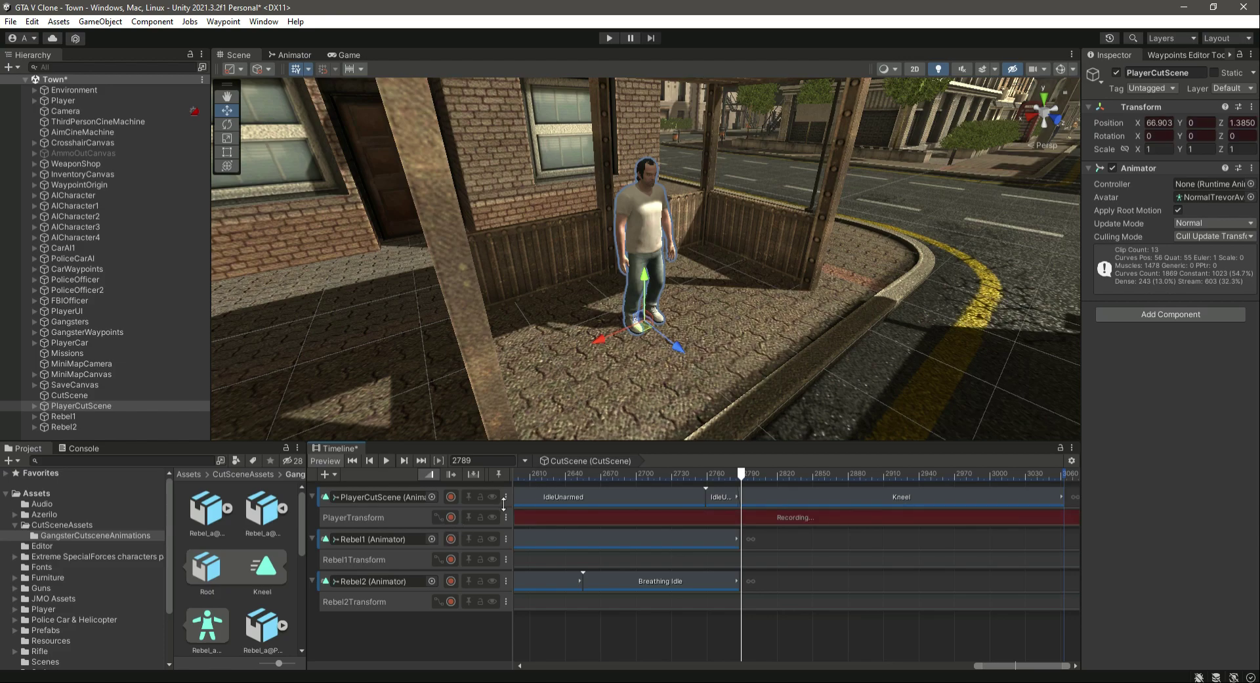
{"action": "left_click_drag", "start_coordinate": [742, 474], "coordinate": [841, 474]}
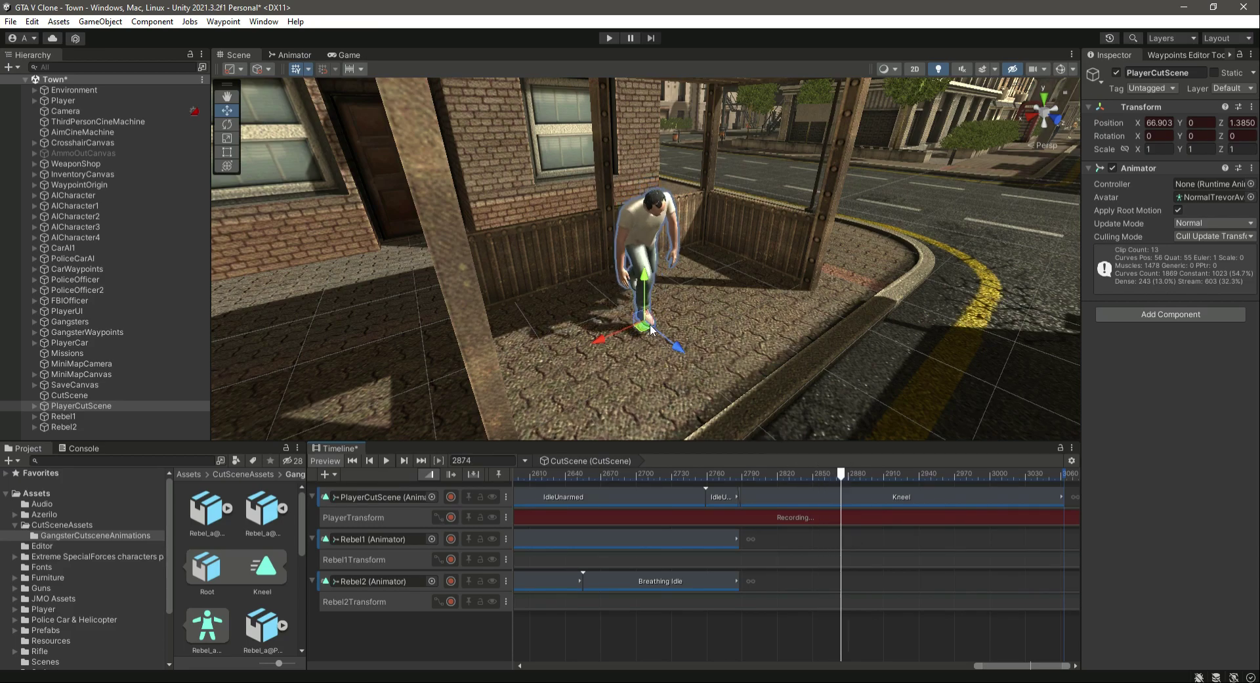
{"action": "left_click_drag", "start_coordinate": [645, 278], "coordinate": [648, 287]}
- Lower PlayerCutScene to Y -0.46 at frame 2932 and end the PlayerTransform recording
{"action": "left_click_drag", "start_coordinate": [845, 474], "coordinate": [909, 477]}
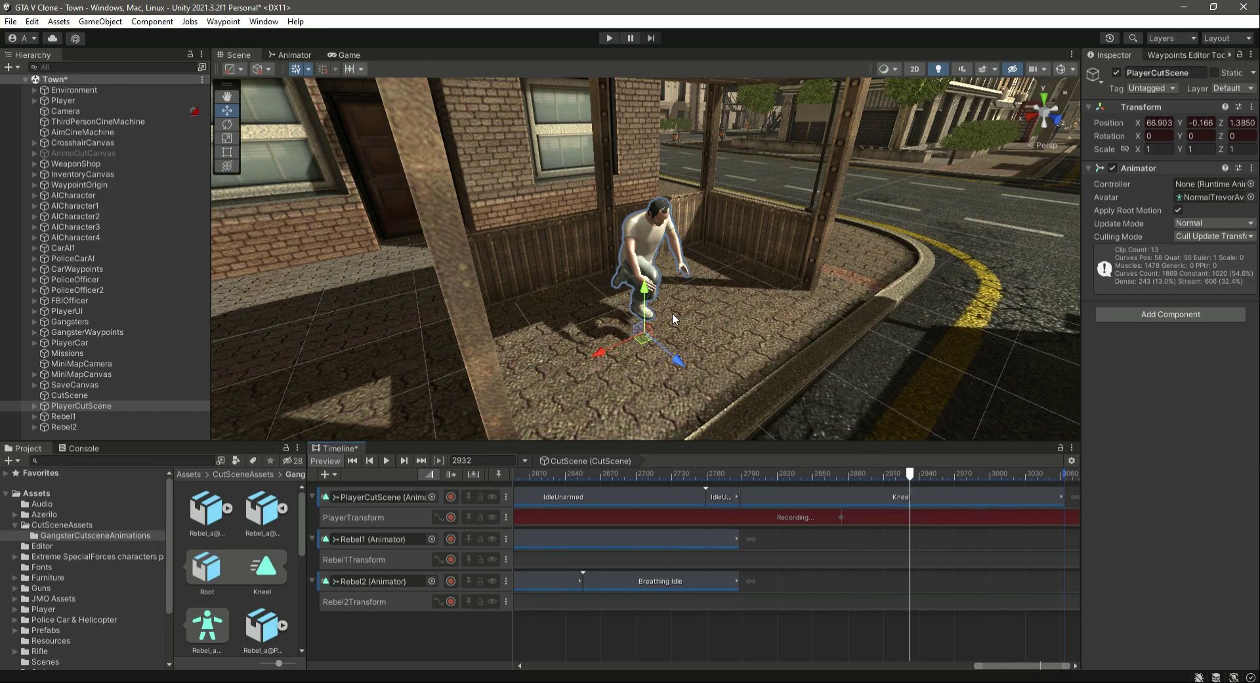
{"action": "left_click_drag", "start_coordinate": [646, 289], "coordinate": [647, 313]}
{"action": "left_click_drag", "start_coordinate": [913, 478], "coordinate": [1025, 497]}
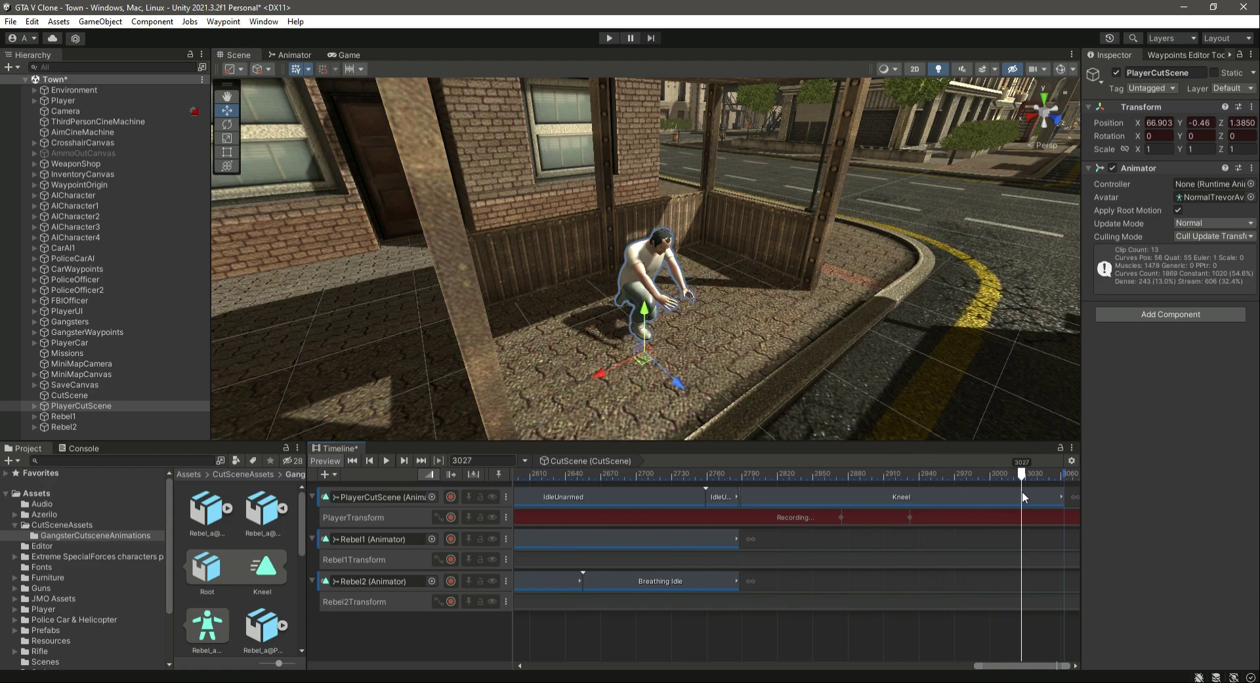
{"action": "left_click", "coordinate": [452, 516]}
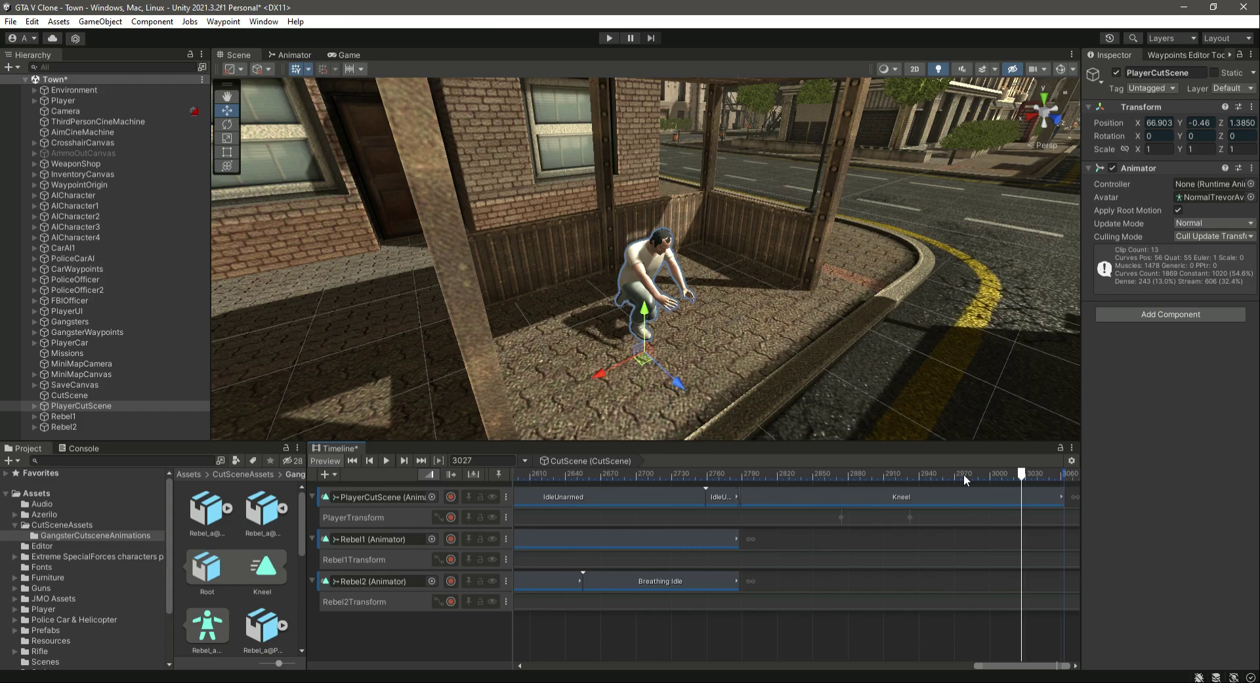
- Scrub through the timeline before the Kneel clip and examine the player character's height above the ground
{"action": "left_click_drag", "start_coordinate": [1022, 476], "coordinate": [602, 498]}
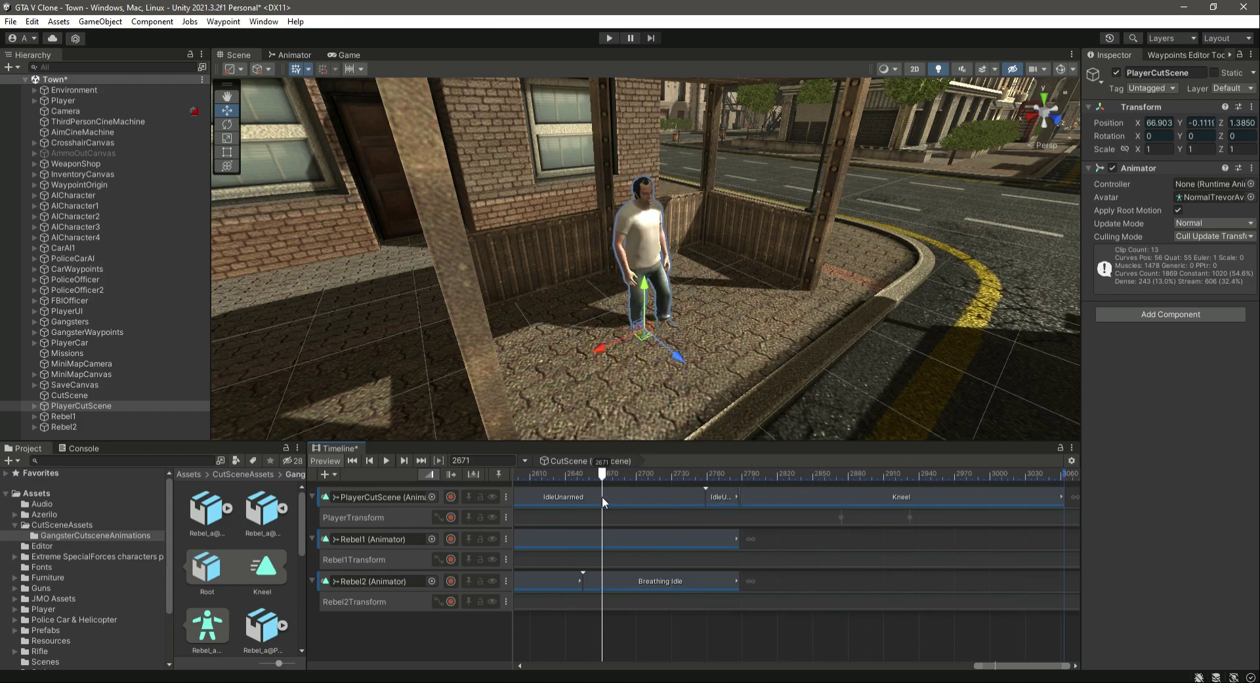
{"action": "left_click_drag", "start_coordinate": [1022, 666], "coordinate": [817, 663]}
{"action": "left_click_drag", "start_coordinate": [695, 469], "coordinate": [1000, 477]}
{"action": "left_click_drag", "start_coordinate": [870, 667], "coordinate": [991, 666]}
{"action": "left_click_drag", "start_coordinate": [523, 473], "coordinate": [986, 522]}
{"action": "left_click_drag", "start_coordinate": [974, 667], "coordinate": [1026, 666]}
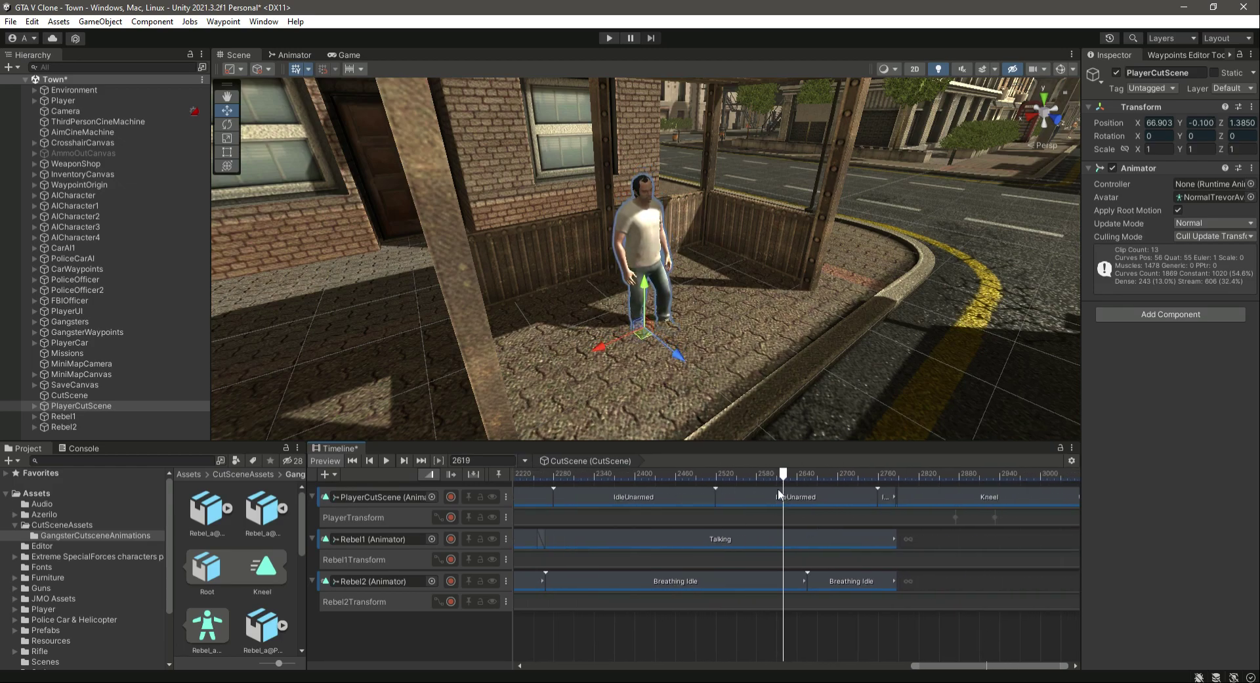
- Scrub through the Kneel clip to its end and examine the player's kneeling pose against the ground
{"action": "left_click_drag", "start_coordinate": [783, 478], "coordinate": [1017, 492]}
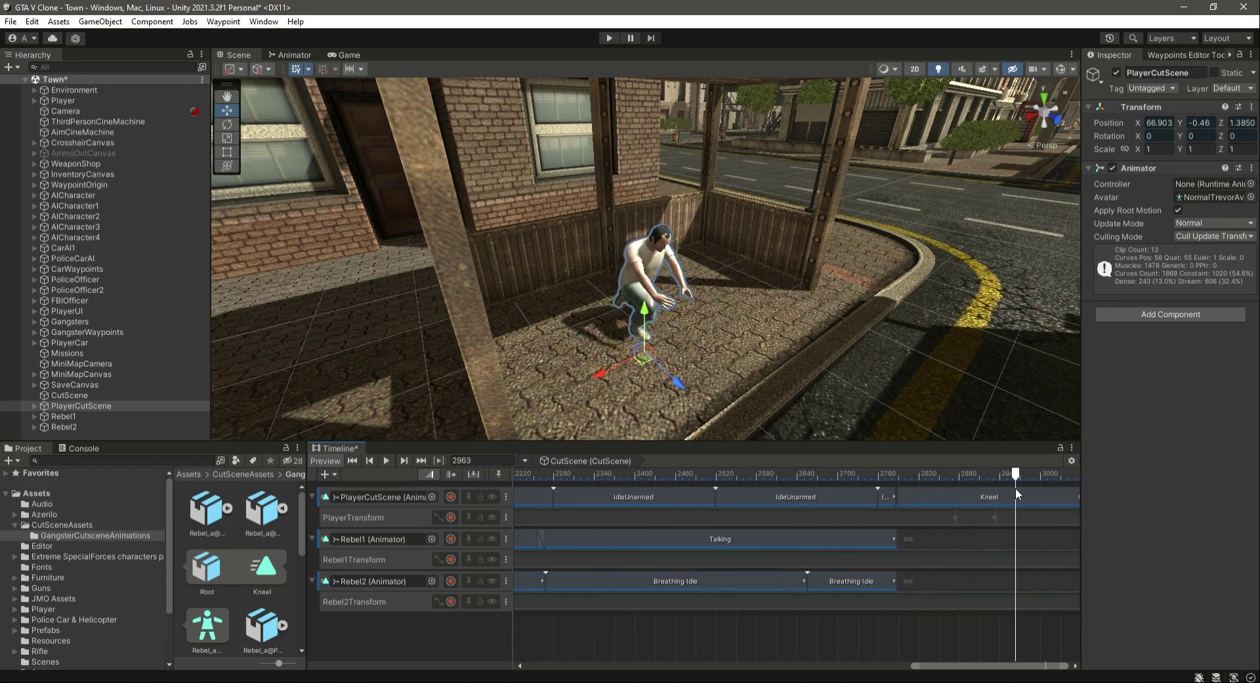
{"action": "left_click_drag", "start_coordinate": [997, 664], "coordinate": [1026, 665]}
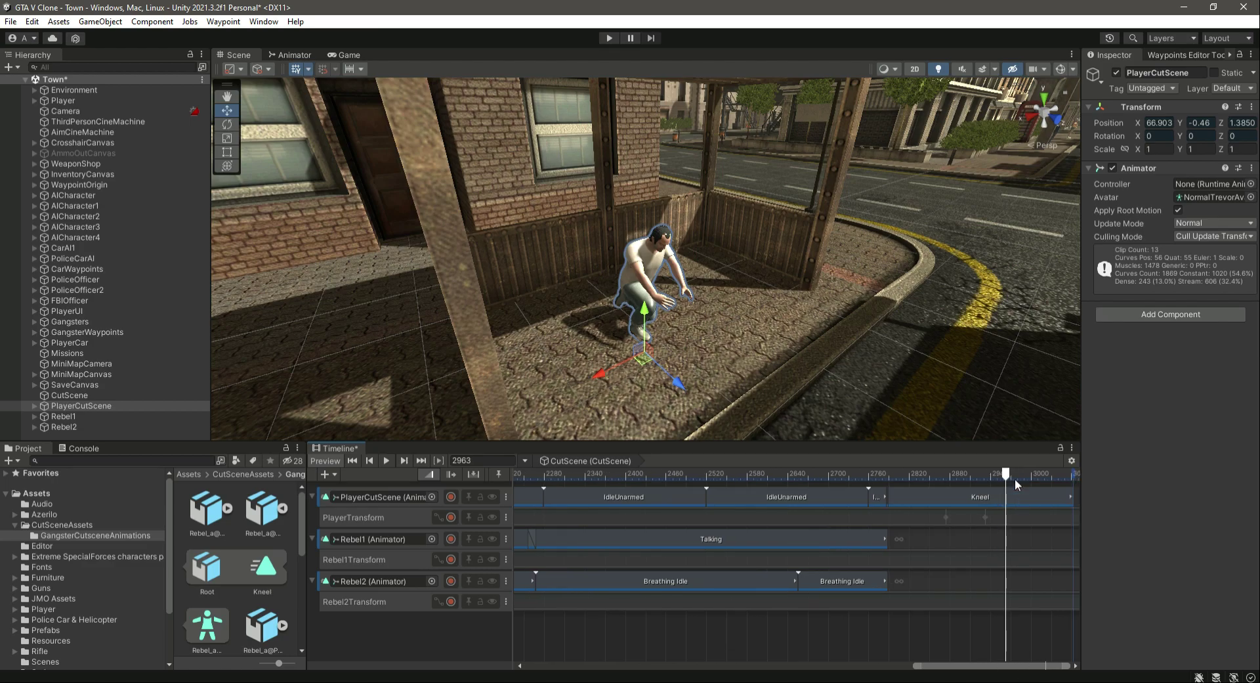
{"action": "left_click_drag", "start_coordinate": [1009, 478], "coordinate": [1075, 520]}
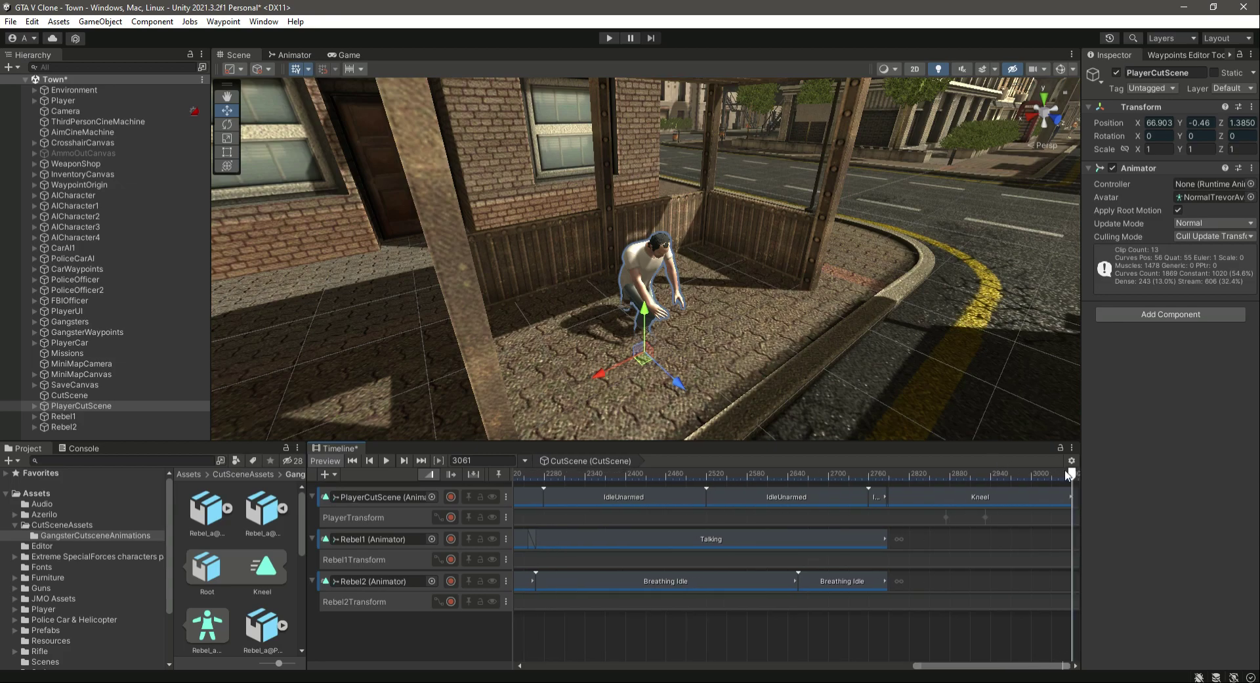
{"action": "left_click_drag", "start_coordinate": [1073, 476], "coordinate": [926, 504]}
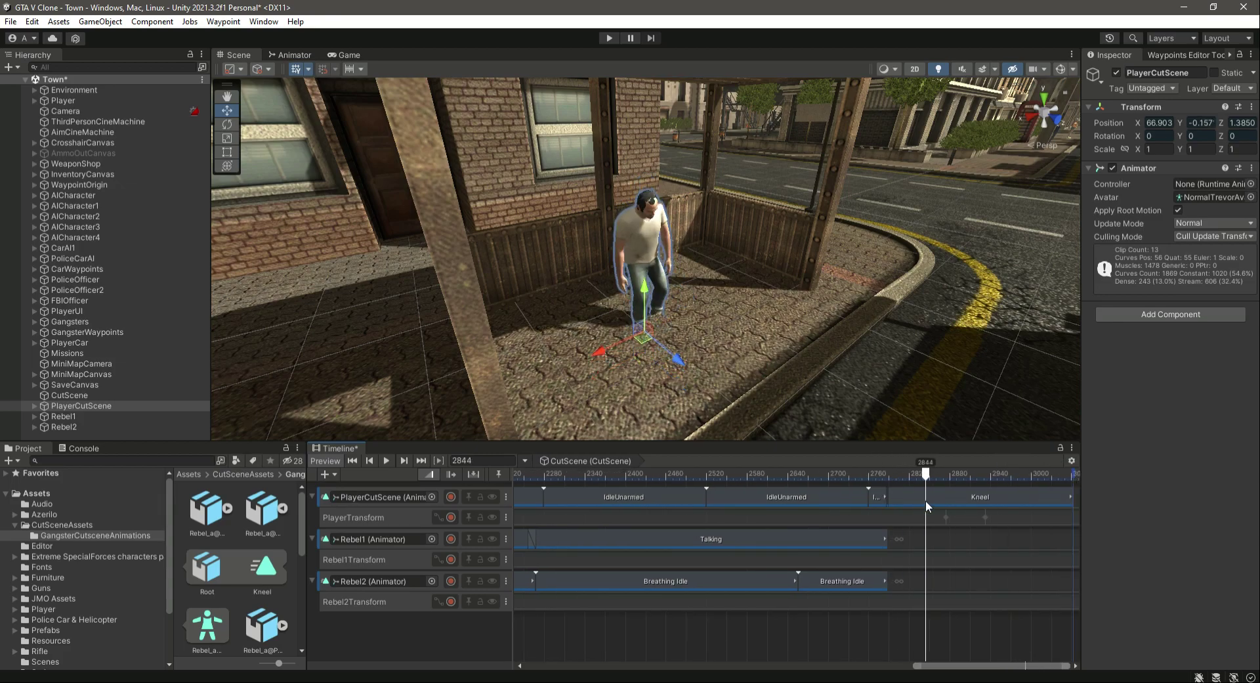
- Split Rebel2's last Breathing Idle clip at frame 2755 and delete the part after the split
{"action": "scroll", "coordinate": [872, 387], "scroll_direction": "down", "scroll_amount": 10}
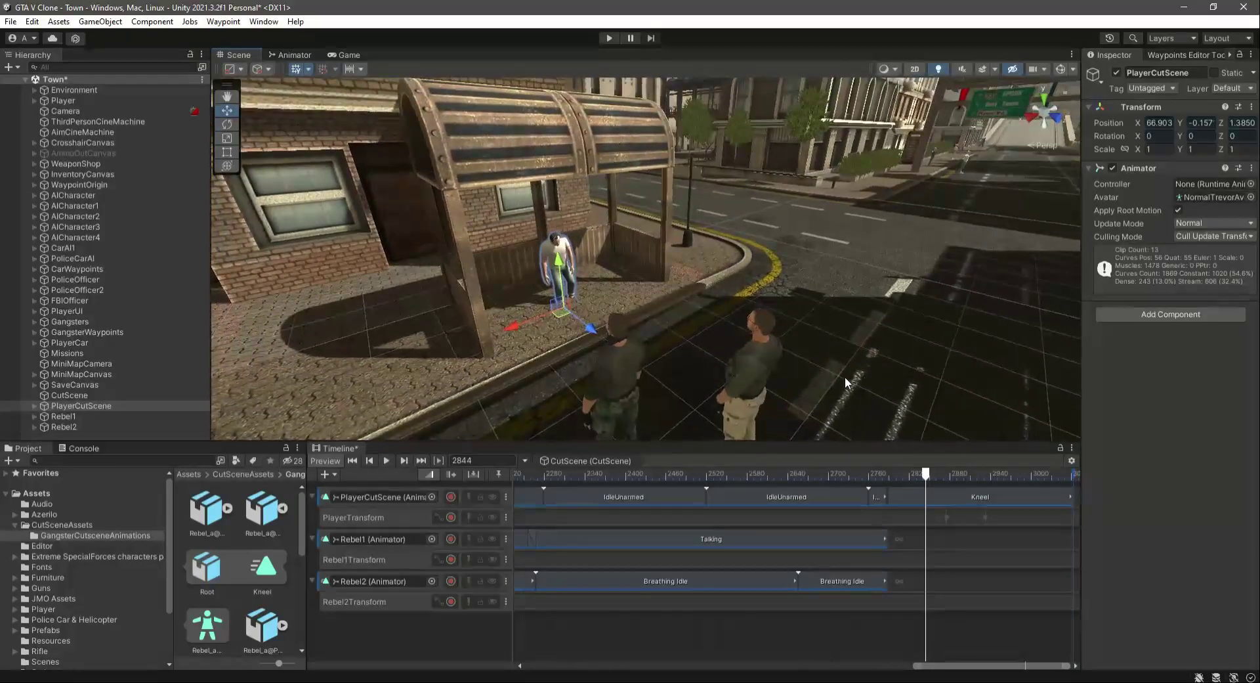
{"action": "left_click_drag", "start_coordinate": [925, 474], "coordinate": [865, 488]}
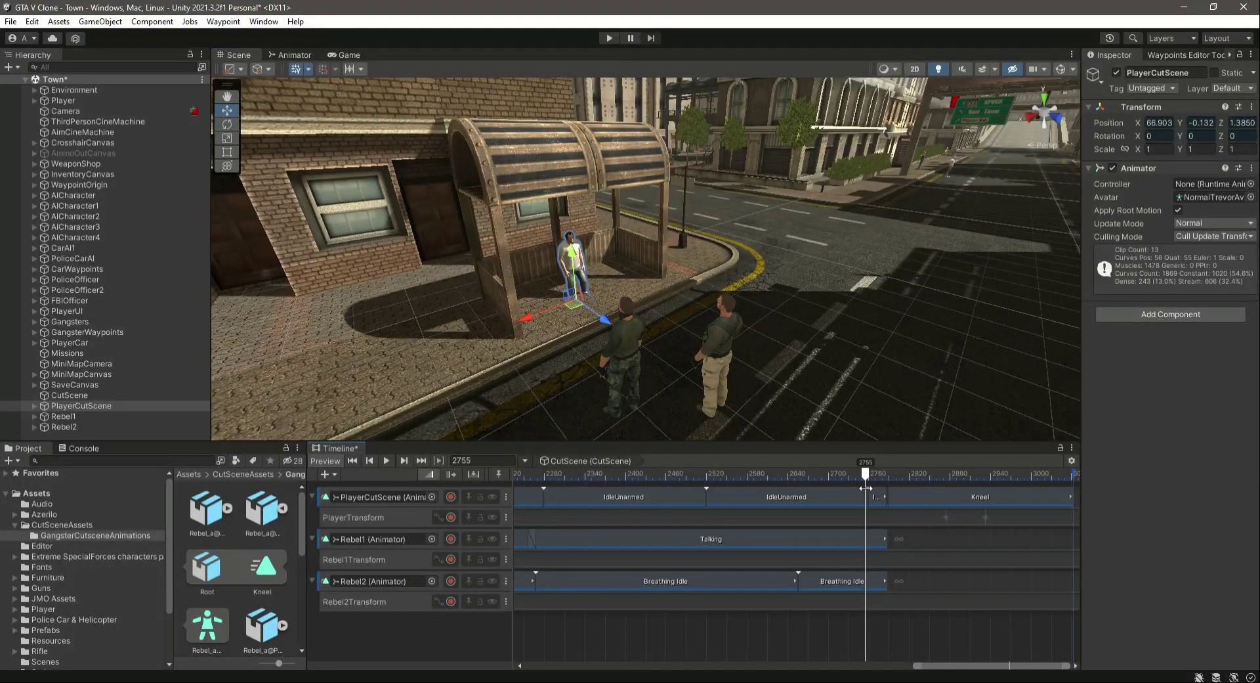
{"action": "left_click", "coordinate": [847, 587]}
{"action": "key", "text": "s"}
{"action": "left_click", "coordinate": [877, 592]}
{"action": "key", "text": "Delete"}
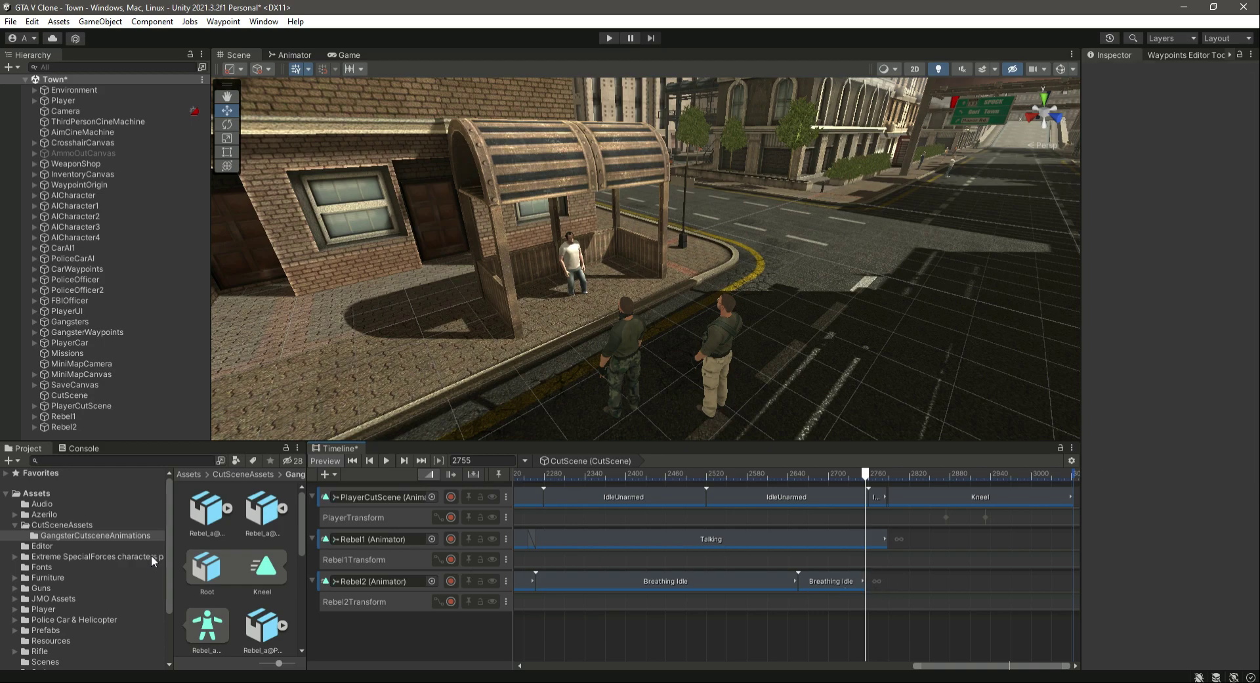
- Open the Characters > Animation > Animations folder inside the Extreme SpecialForces characters assets
{"action": "left_click", "coordinate": [51, 641]}
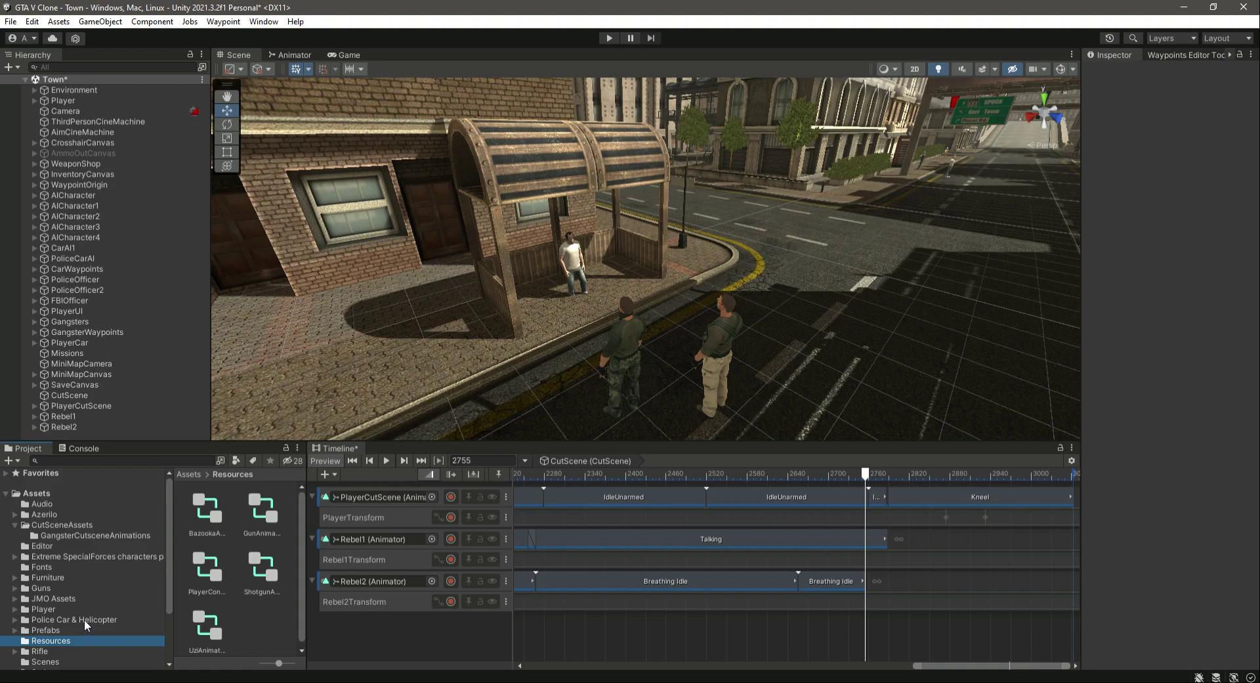
{"action": "left_click", "coordinate": [53, 628]}
{"action": "scroll", "coordinate": [99, 565], "scroll_direction": "down", "scroll_amount": 1}
{"action": "left_click", "coordinate": [136, 521]}
{"action": "left_click", "coordinate": [204, 514]}
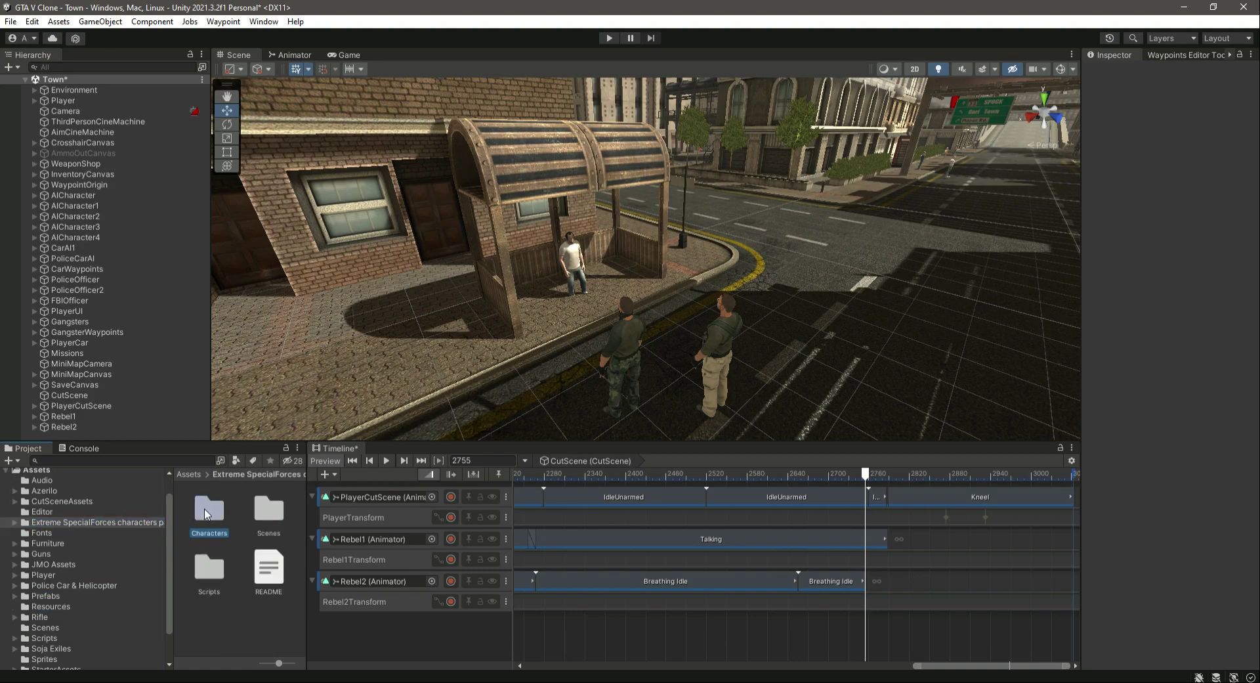
{"action": "double_click", "coordinate": [205, 514]}
{"action": "double_click", "coordinate": [203, 514]}
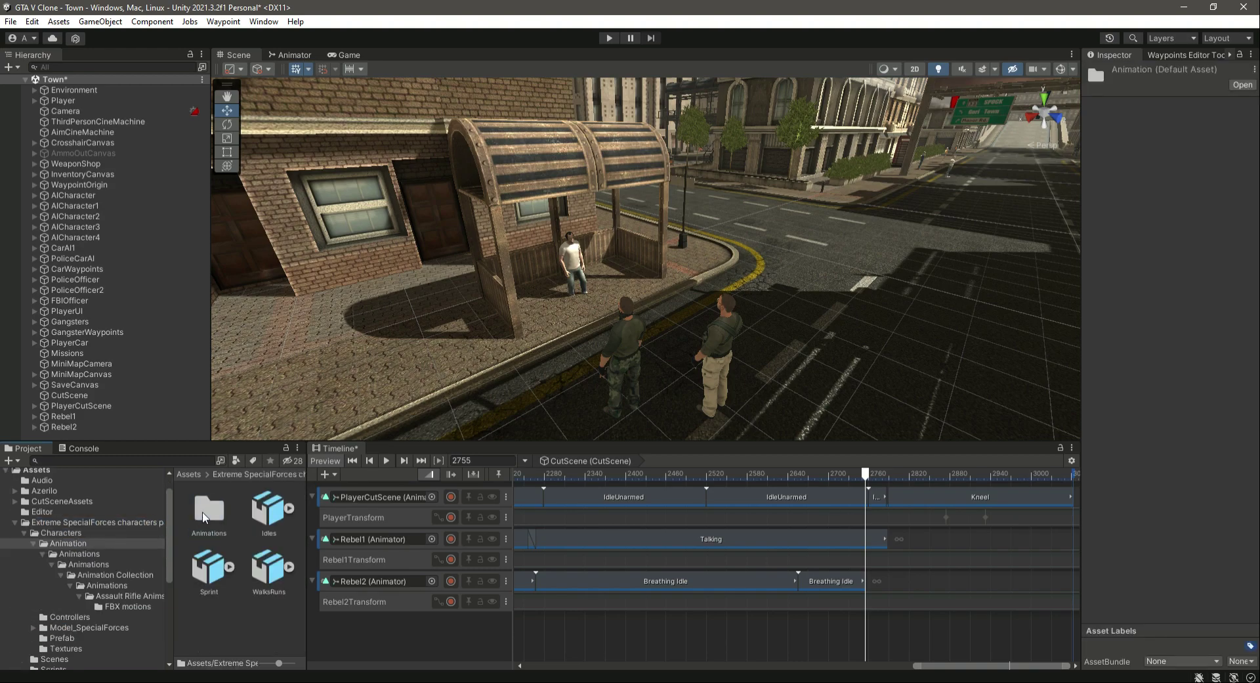
{"action": "double_click", "coordinate": [203, 515]}
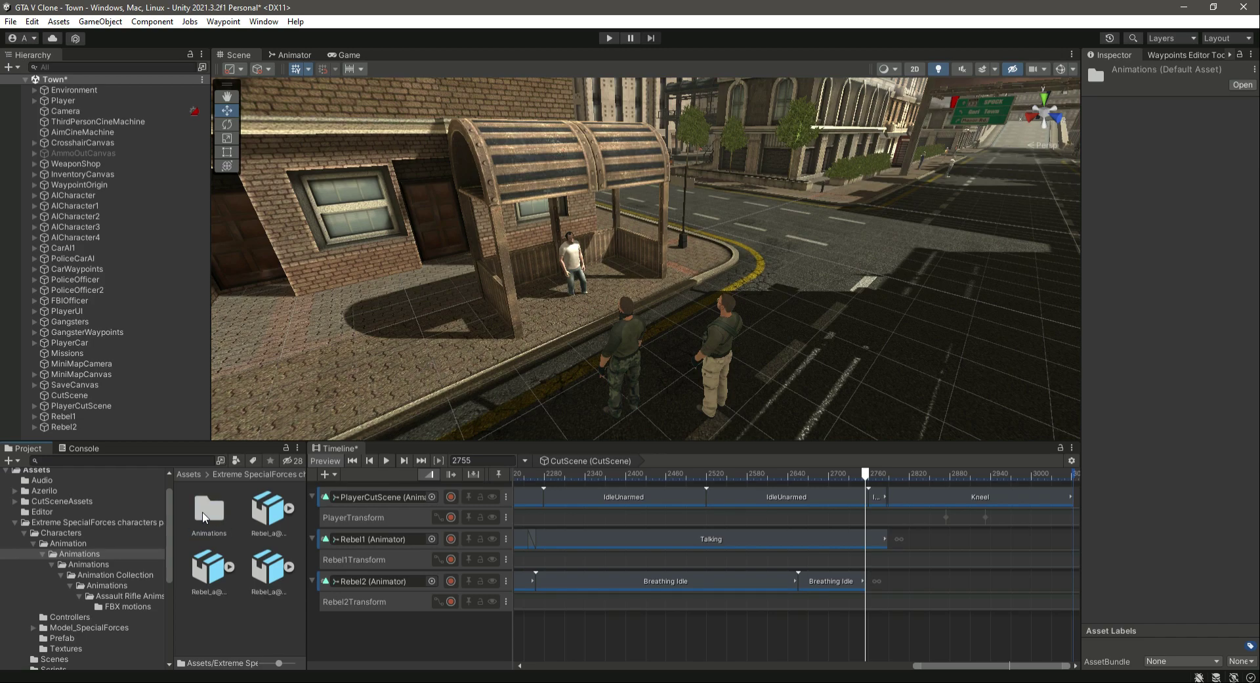
- Check the Rebel_a animation files and open the FBX motions folder of the Assault Rifle Animset
{"action": "left_click", "coordinate": [269, 511]}
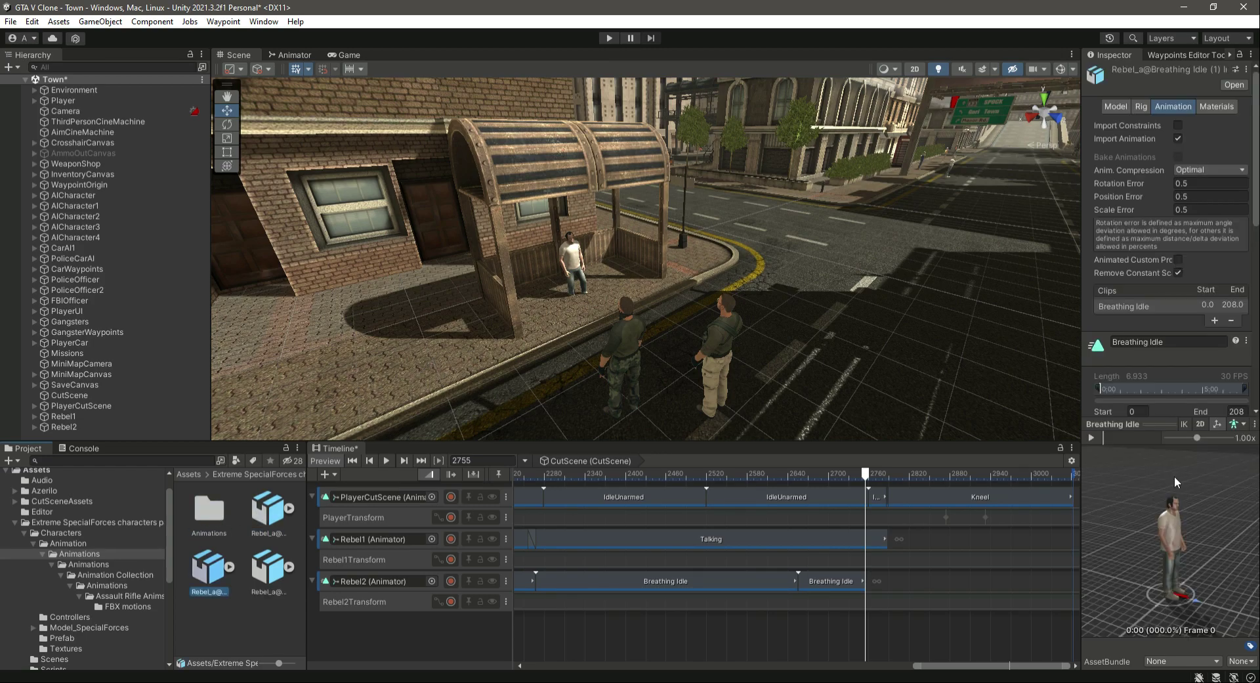
{"action": "key", "text": "Down"}
{"action": "double_click", "coordinate": [209, 511]}
{"action": "double_click", "coordinate": [210, 511]}
{"action": "double_click", "coordinate": [216, 512]}
{"action": "left_click", "coordinate": [218, 514]}
{"action": "double_click", "coordinate": [216, 510]}
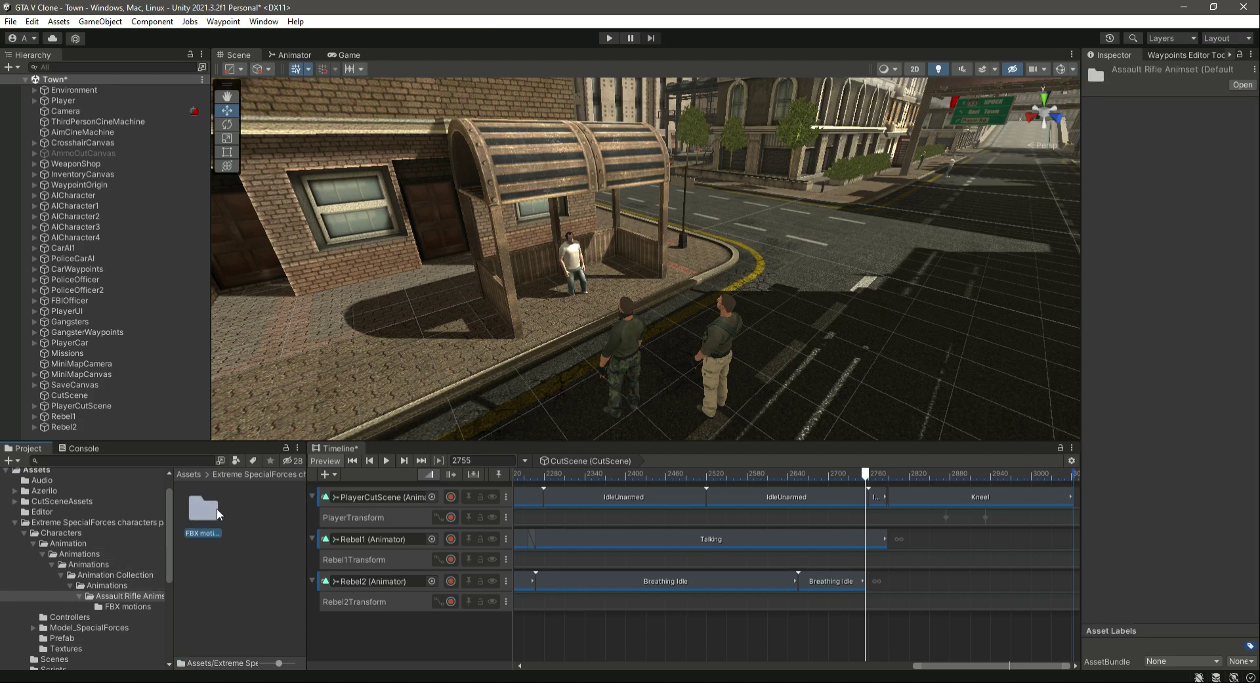
{"action": "double_click", "coordinate": [203, 509]}
- Inspect the assault rifle run and walk animations and preview the ShootPrimaryAssaultRifle animation
{"action": "left_click", "coordinate": [269, 509]}
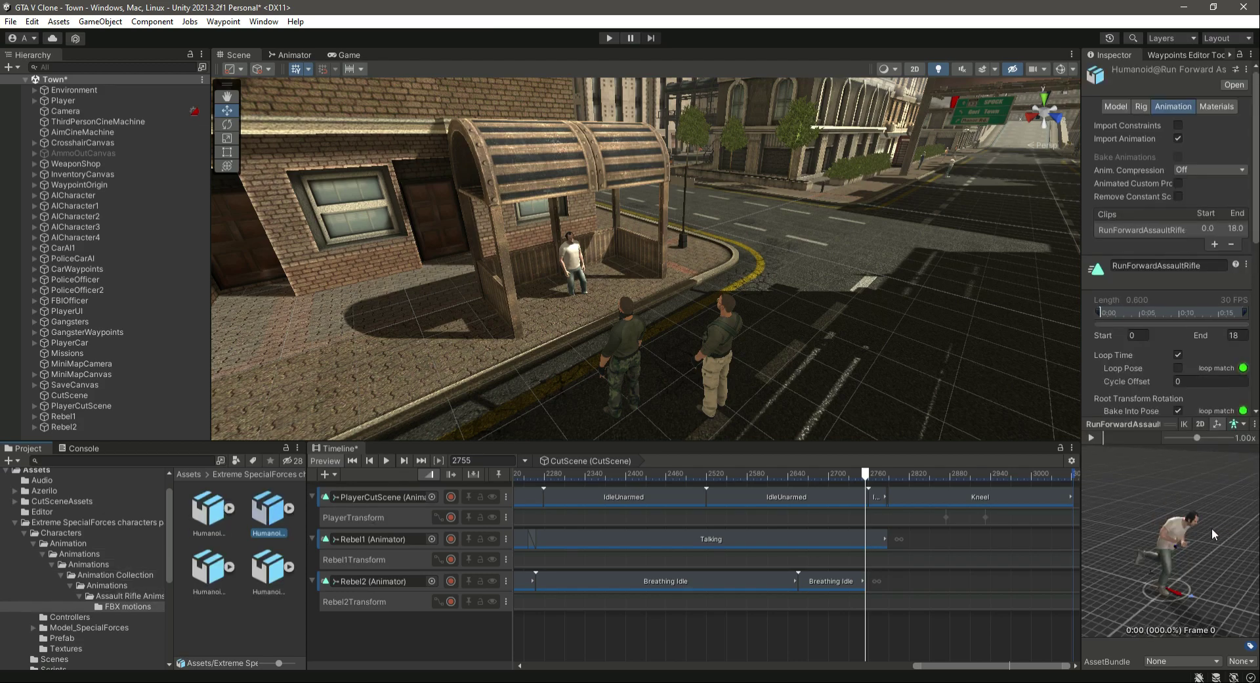
{"action": "key", "text": "Down"}
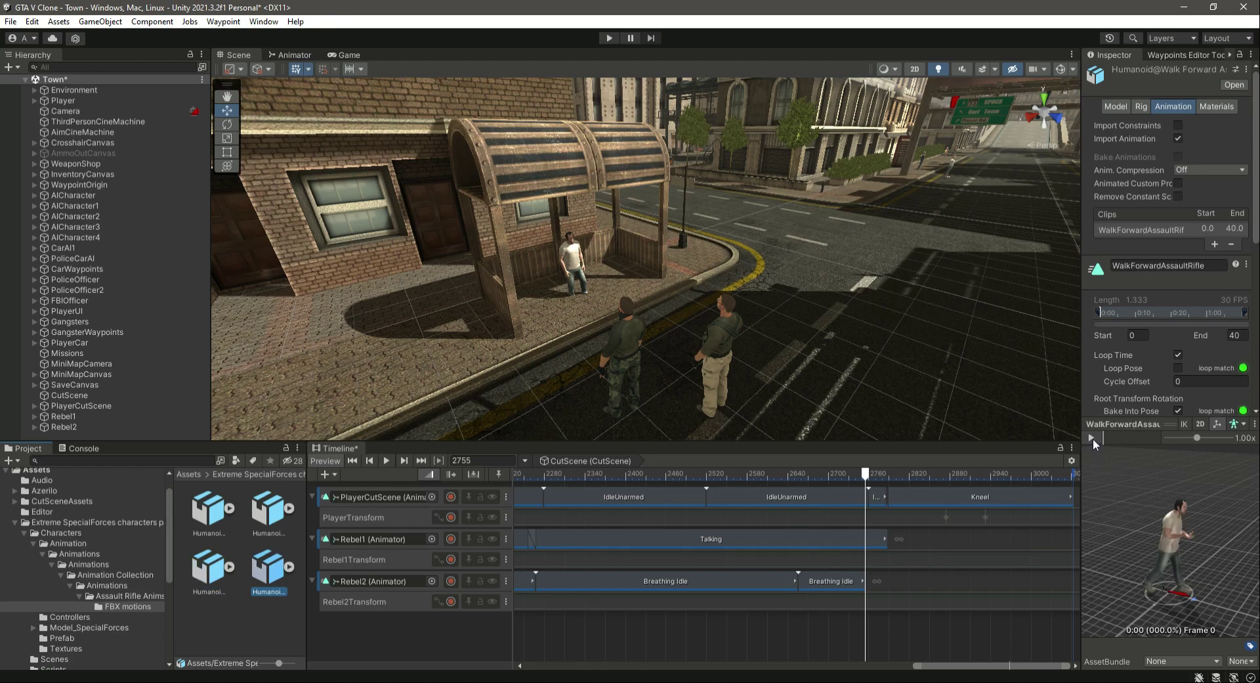
{"action": "key", "text": "Left"}
{"action": "left_click", "coordinate": [1091, 437]}
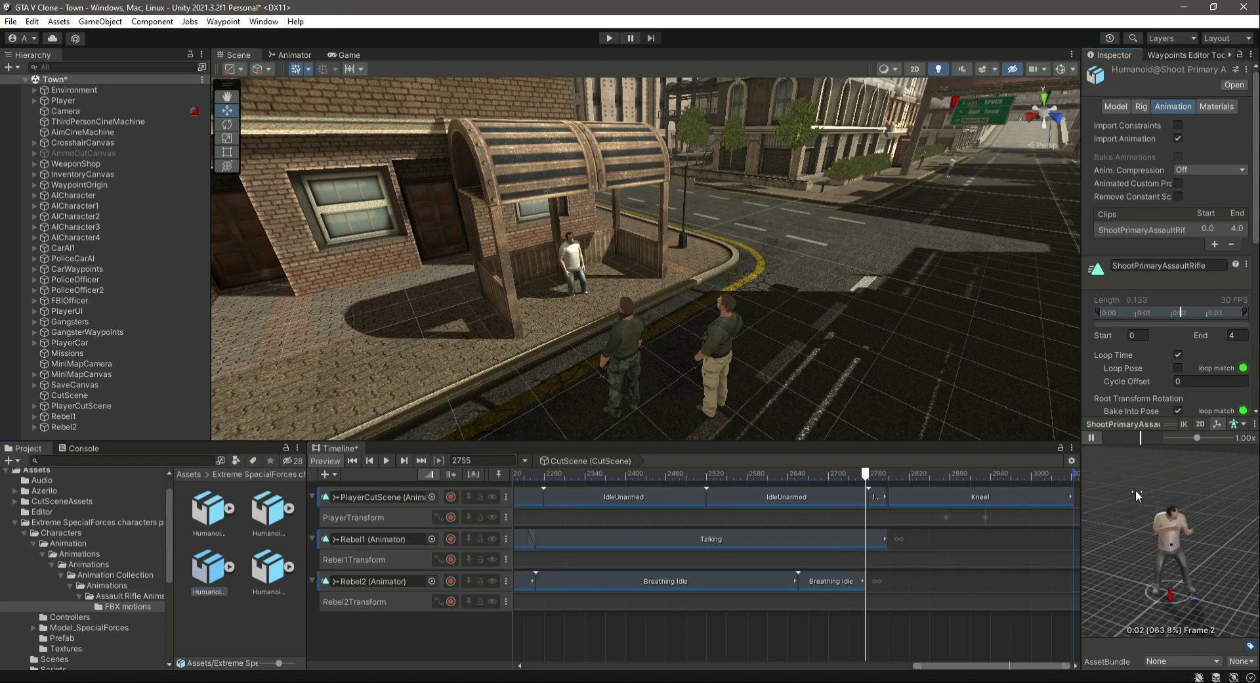
{"action": "left_click", "coordinate": [1092, 437]}
- Add the ShootPrimaryAssaultRifle clip to the Rebel2 track, starting at frame 2759 after Breathing Idle
{"action": "left_click", "coordinate": [229, 566]}
{"action": "left_click_drag", "start_coordinate": [204, 630], "coordinate": [863, 582]}
{"action": "mouse_move", "coordinate": [865, 476]}
{"action": "left_mouse_down"}
{"action": "mouse_move", "coordinate": [853, 476]}
{"action": "mouse_move", "coordinate": [868, 482]}
{"action": "left_mouse_up"}
{"action": "left_click_drag", "start_coordinate": [867, 581], "coordinate": [872, 581]}
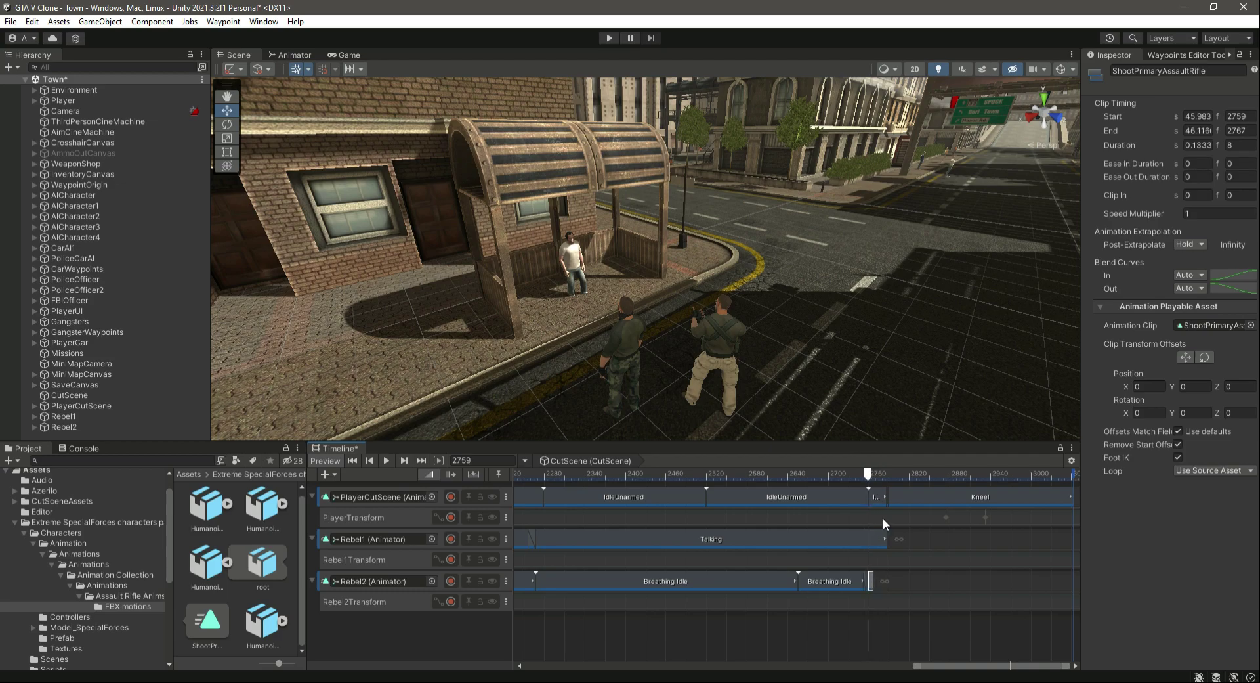
- Duplicate the ShootPrimaryAssaultRifle clip repeatedly along the Rebel2 track up to the end of the player's Kneel clip
{"action": "key", "text": "Right"}
{"action": "key", "text": "Right"}
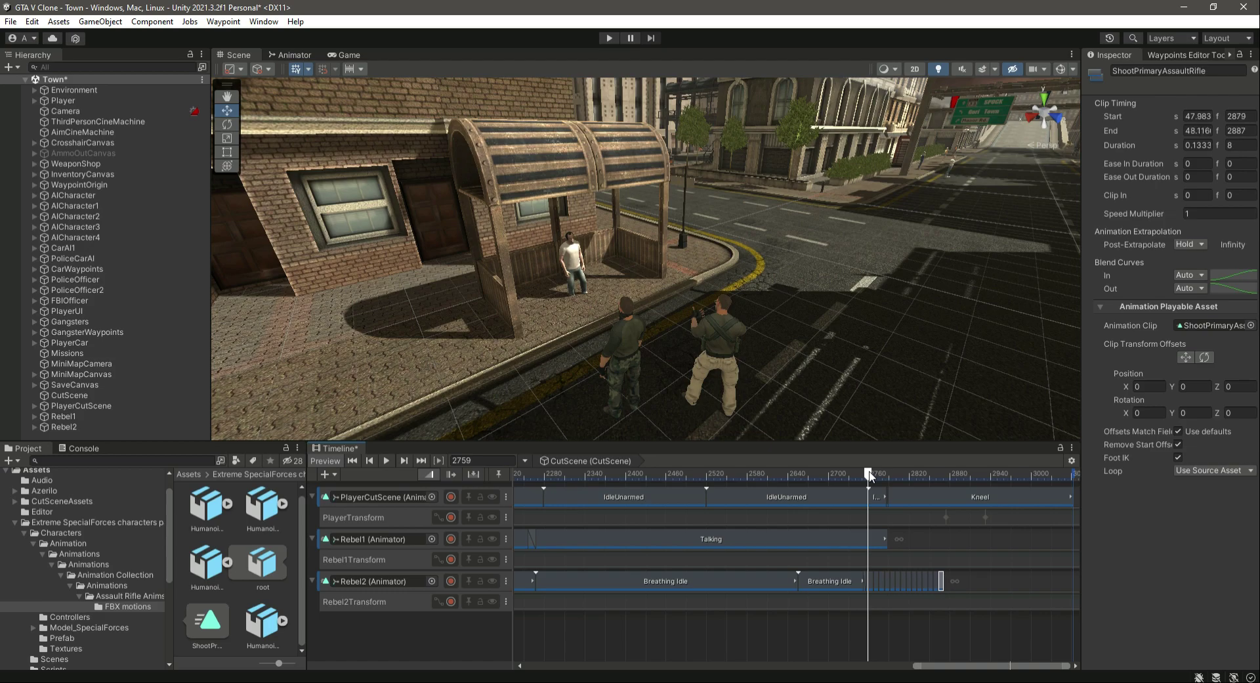
{"action": "key", "text": "Right"}
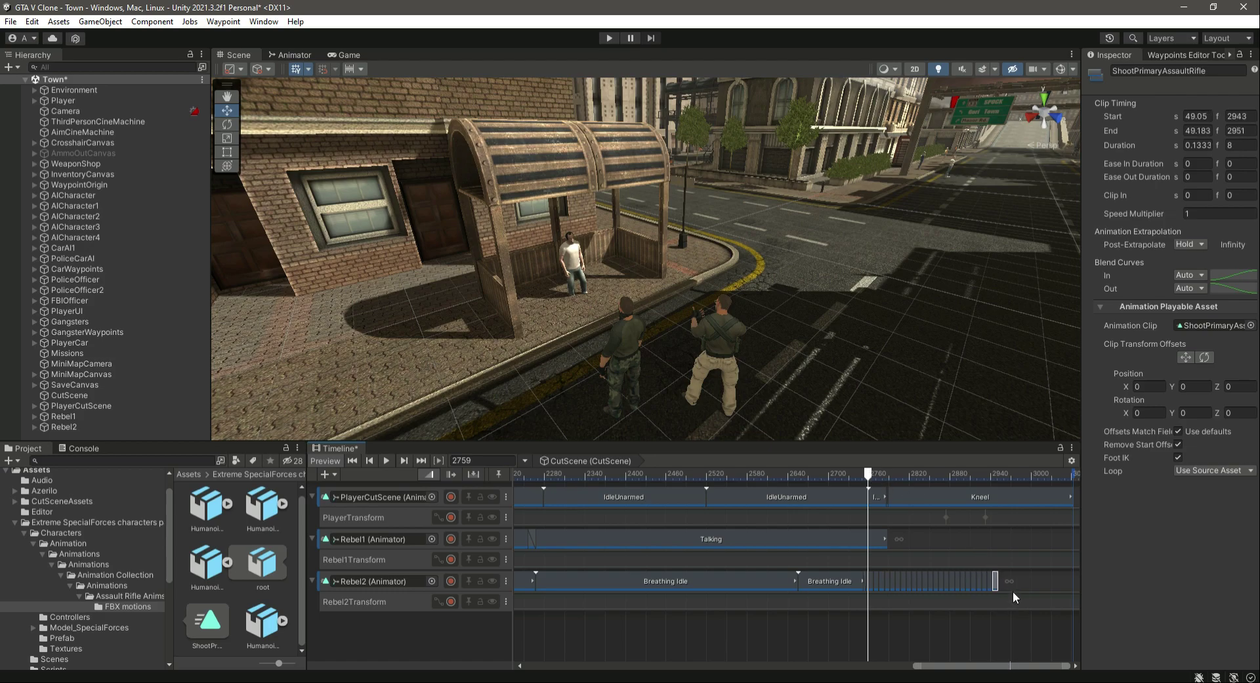
{"action": "key", "text": "Right"}
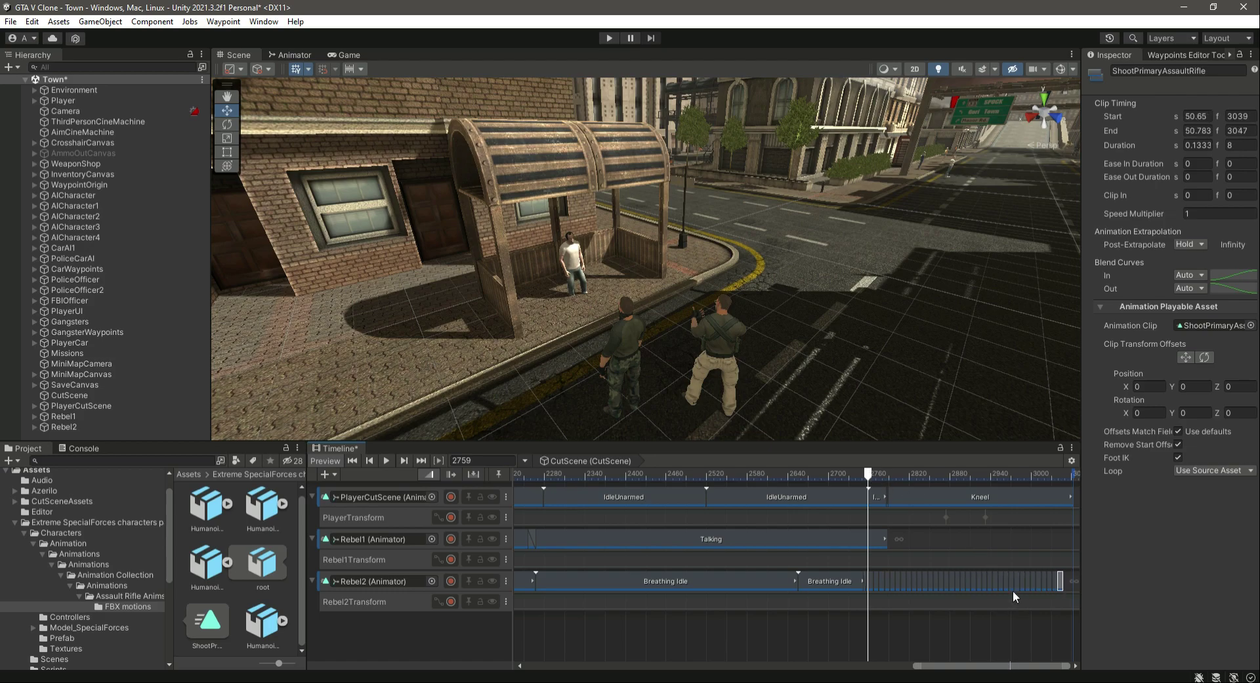
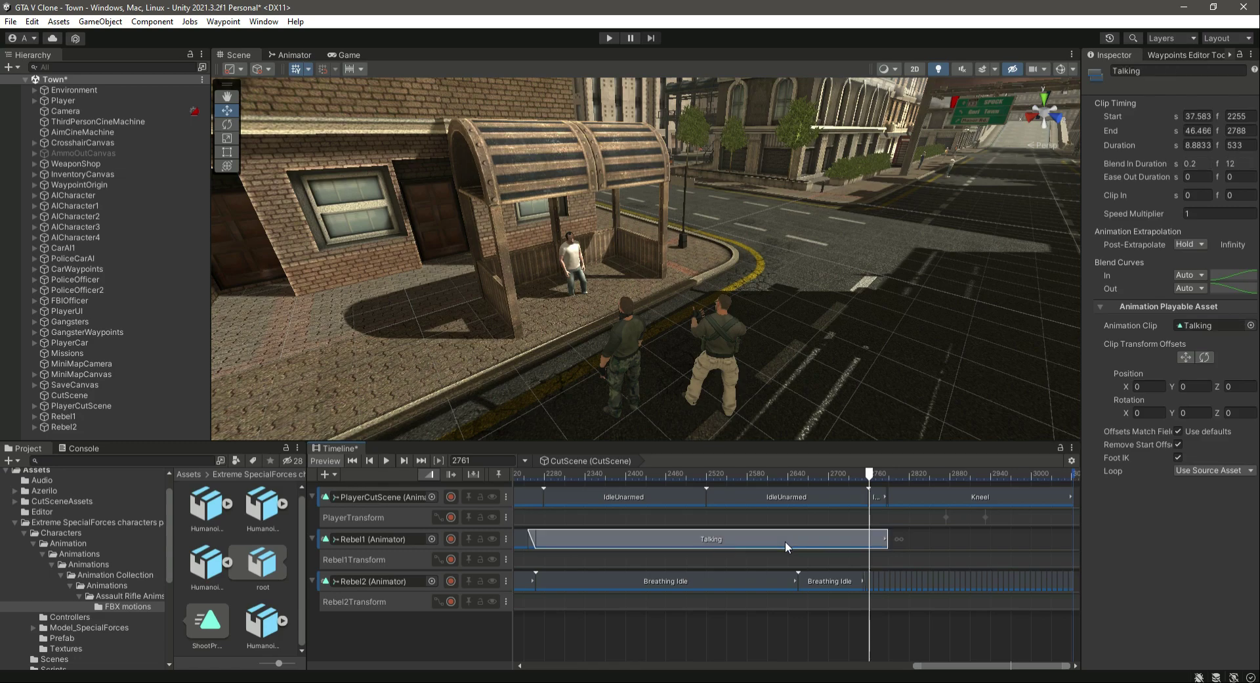
- Duplicate Rebel1's Breathing Idle clip twice so the copies follow the Talking clip from frame 2788
{"action": "left_click_drag", "start_coordinate": [943, 670], "coordinate": [906, 670]}
{"action": "left_click", "coordinate": [631, 540]}
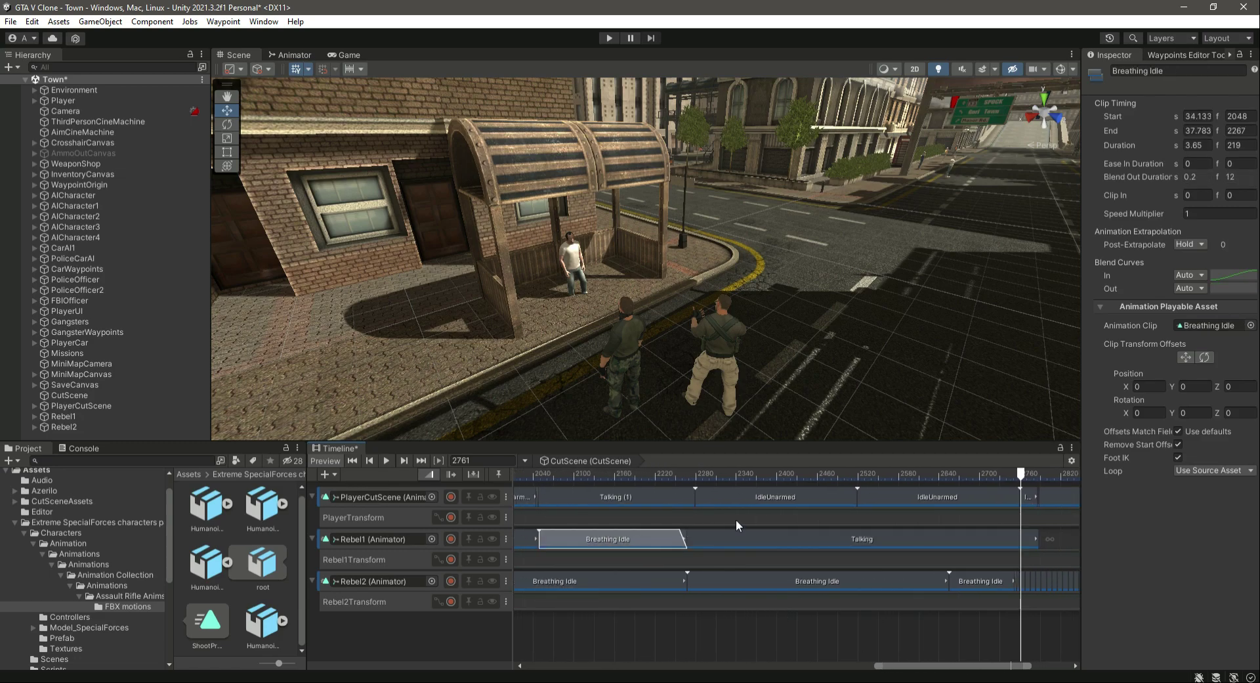
{"action": "key", "text": "ctrl+d"}
{"action": "left_click_drag", "start_coordinate": [991, 667], "coordinate": [999, 667]}
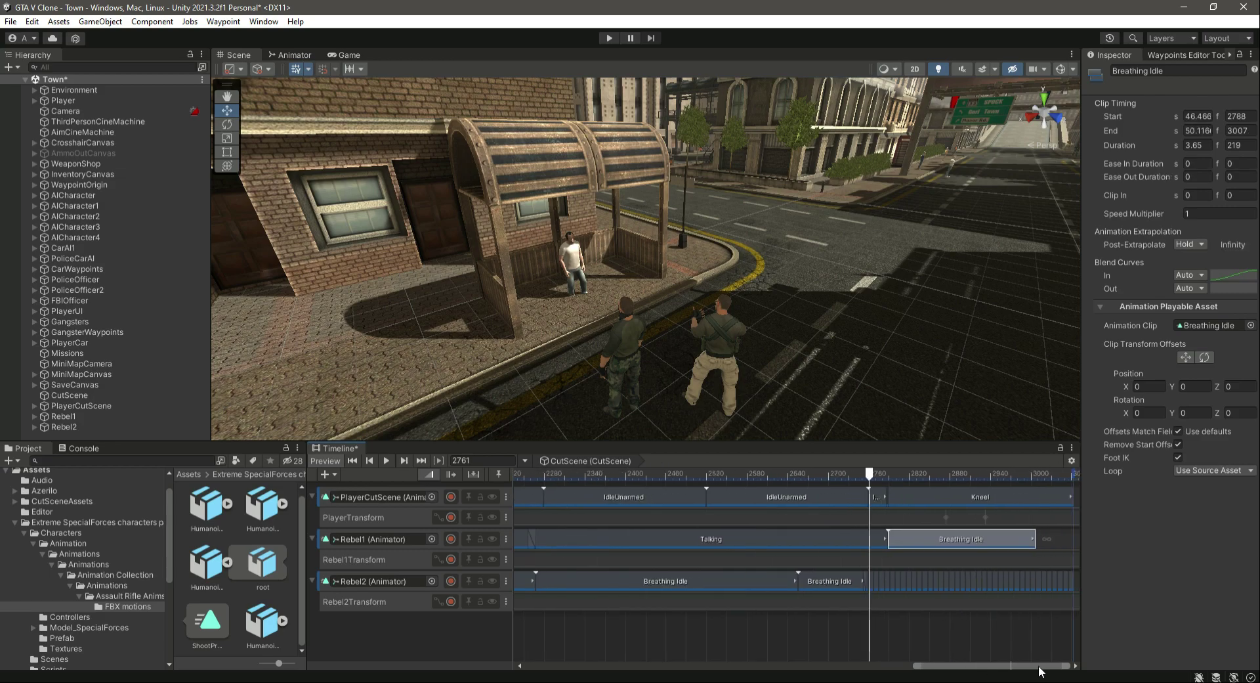
{"action": "key", "text": "ctrl+d"}
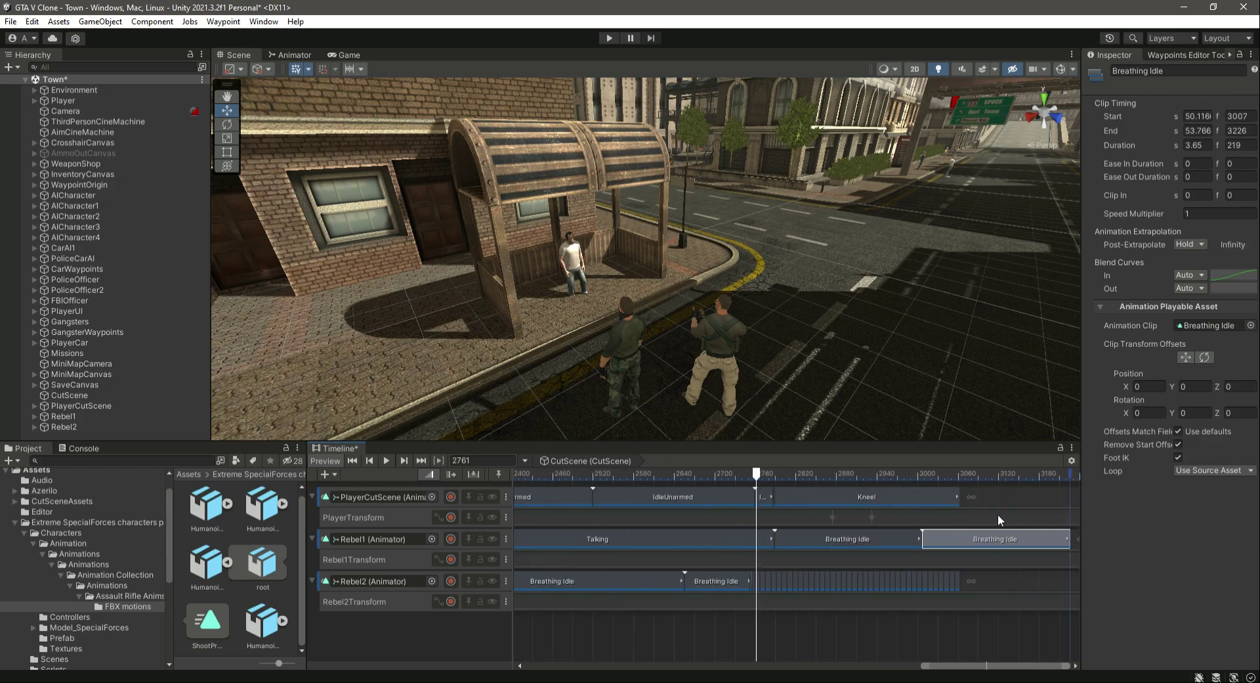
- Split Rebel1's last Breathing Idle clip at the end of the Kneel clip, frame 3062, and delete the remainder
{"action": "left_click_drag", "start_coordinate": [755, 479], "coordinate": [961, 487]}
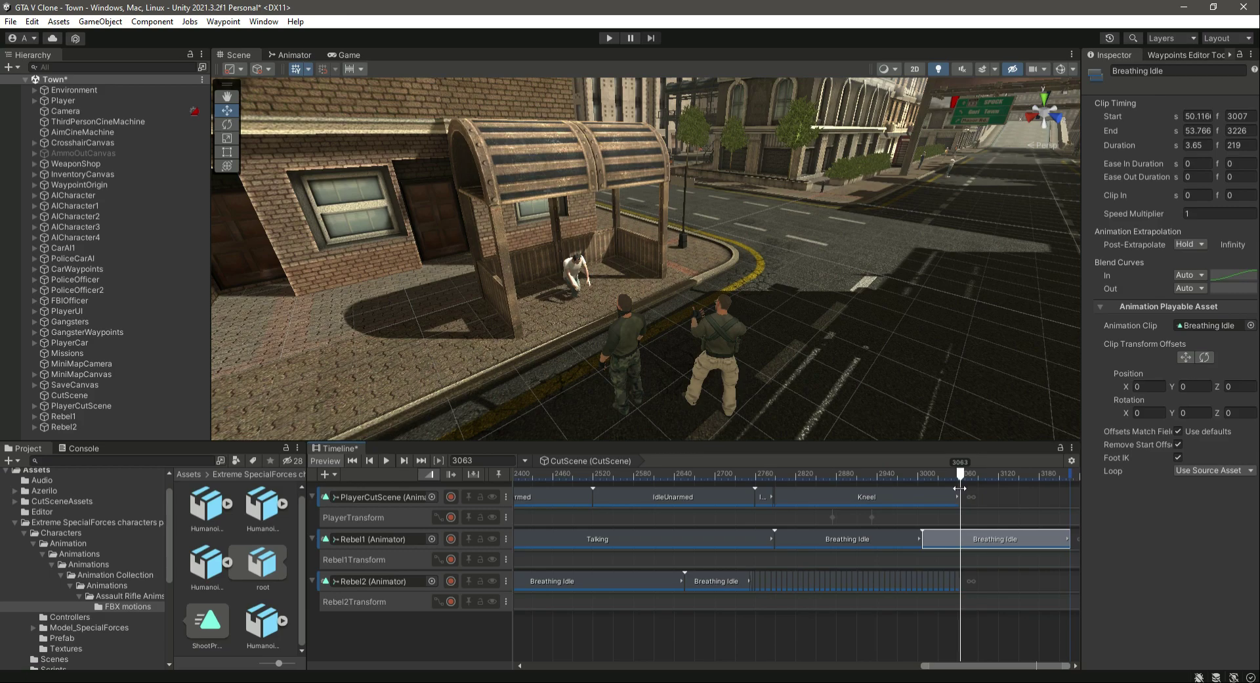
{"action": "key", "text": "s"}
{"action": "left_click", "coordinate": [1022, 542]}
{"action": "key", "text": "Delete"}
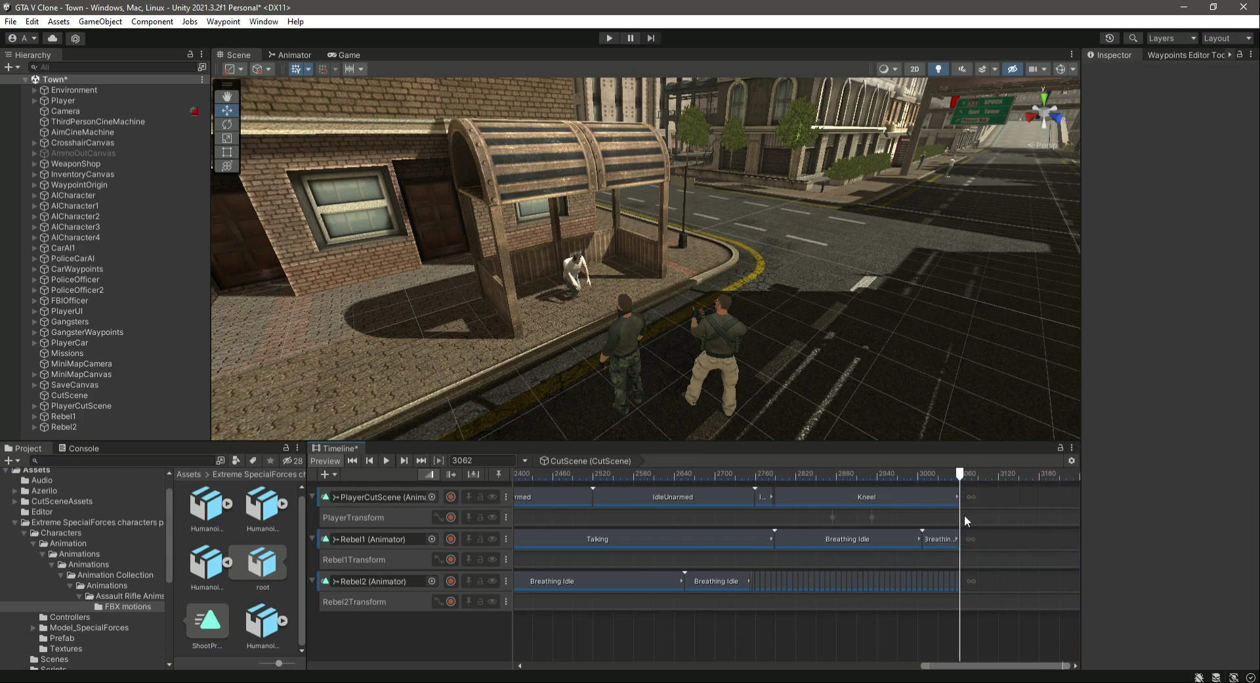
- Scrub through the whole cutscene timeline and review the animations of the player and both rebels
{"action": "scroll", "coordinate": [936, 639], "scroll_direction": "down", "scroll_amount": 5}
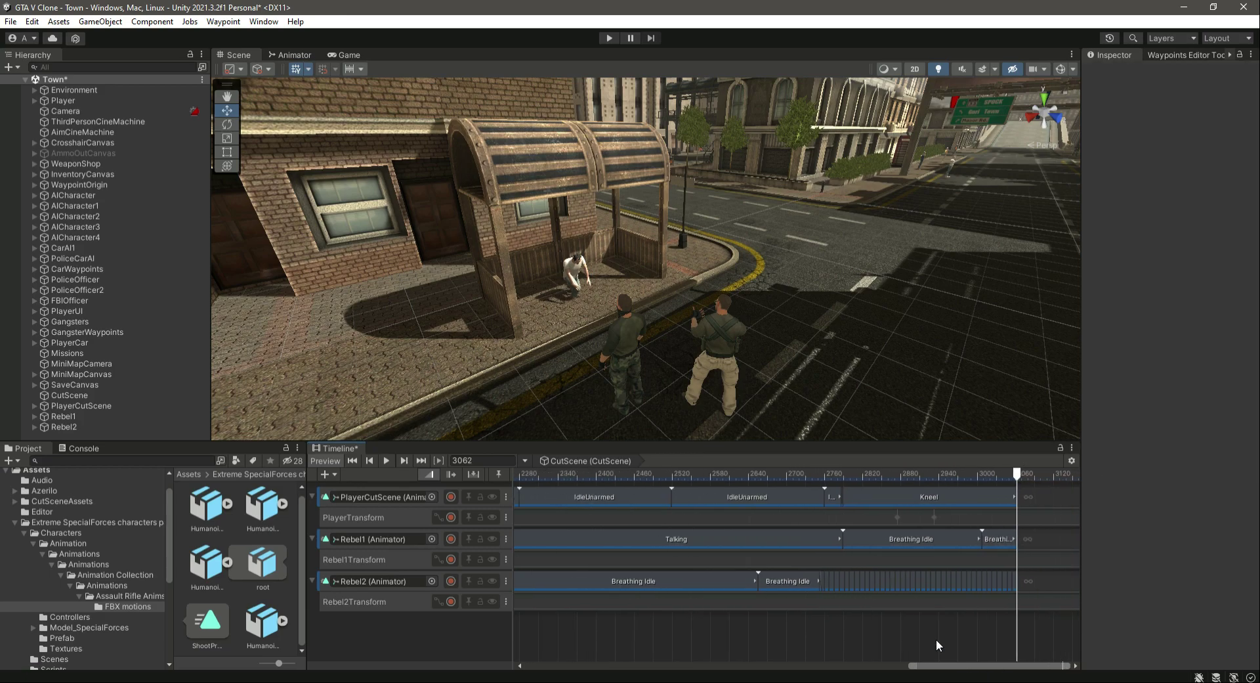
{"action": "scroll", "coordinate": [936, 638], "scroll_direction": "down", "scroll_amount": 3}
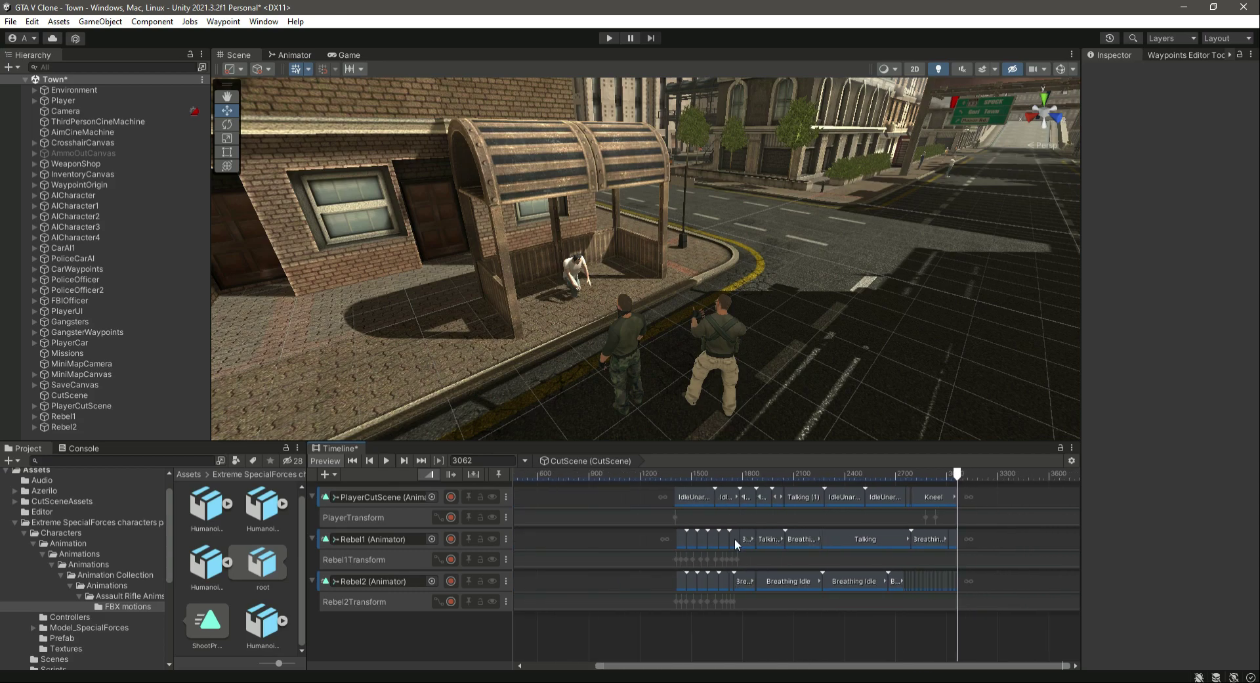
{"action": "left_click_drag", "start_coordinate": [642, 470], "coordinate": [955, 545]}
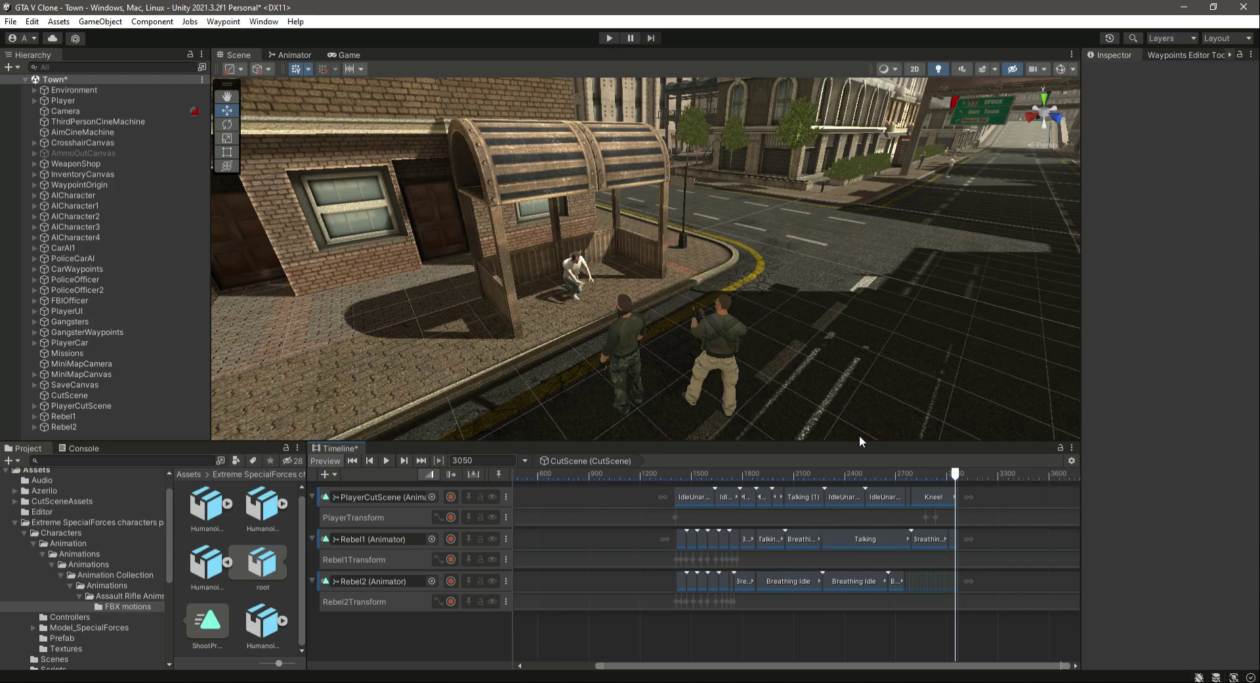
{"action": "left_click_drag", "start_coordinate": [957, 475], "coordinate": [963, 557]}
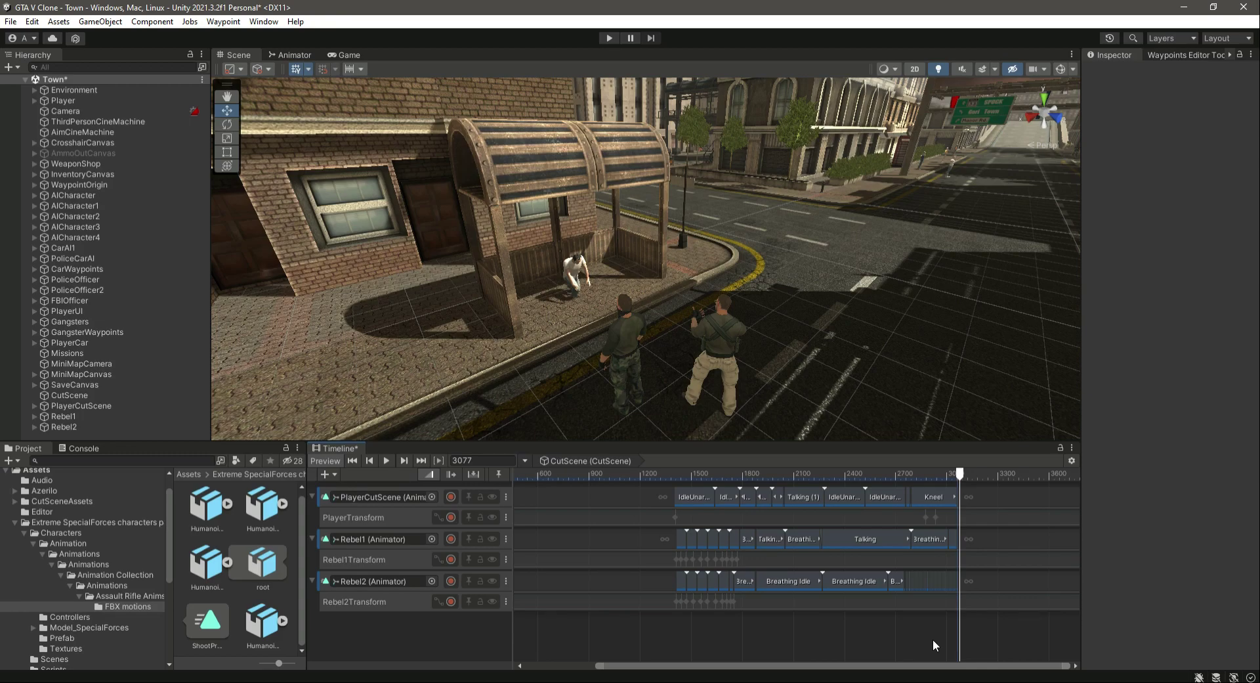
- Open the project's Audio folder and look through the dialogue sound files
{"action": "left_click", "coordinate": [14, 523]}
{"action": "left_click", "coordinate": [62, 478]}
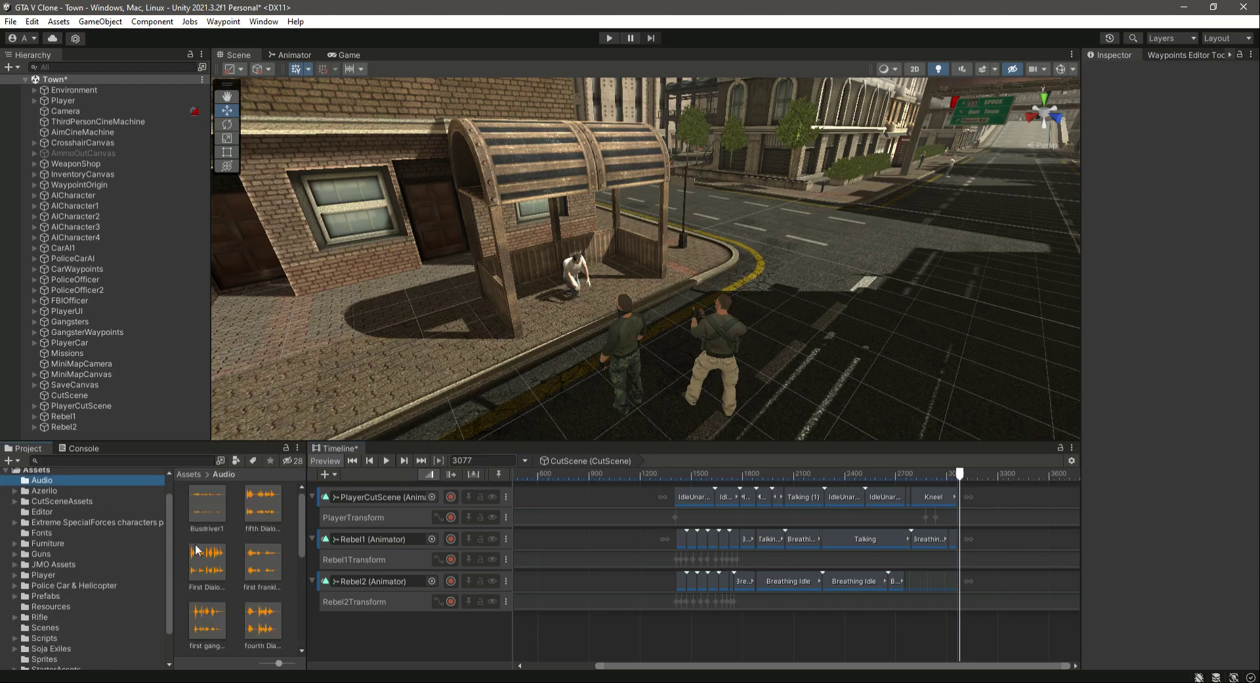
{"action": "scroll", "coordinate": [196, 550], "scroll_direction": "down", "scroll_amount": 10}
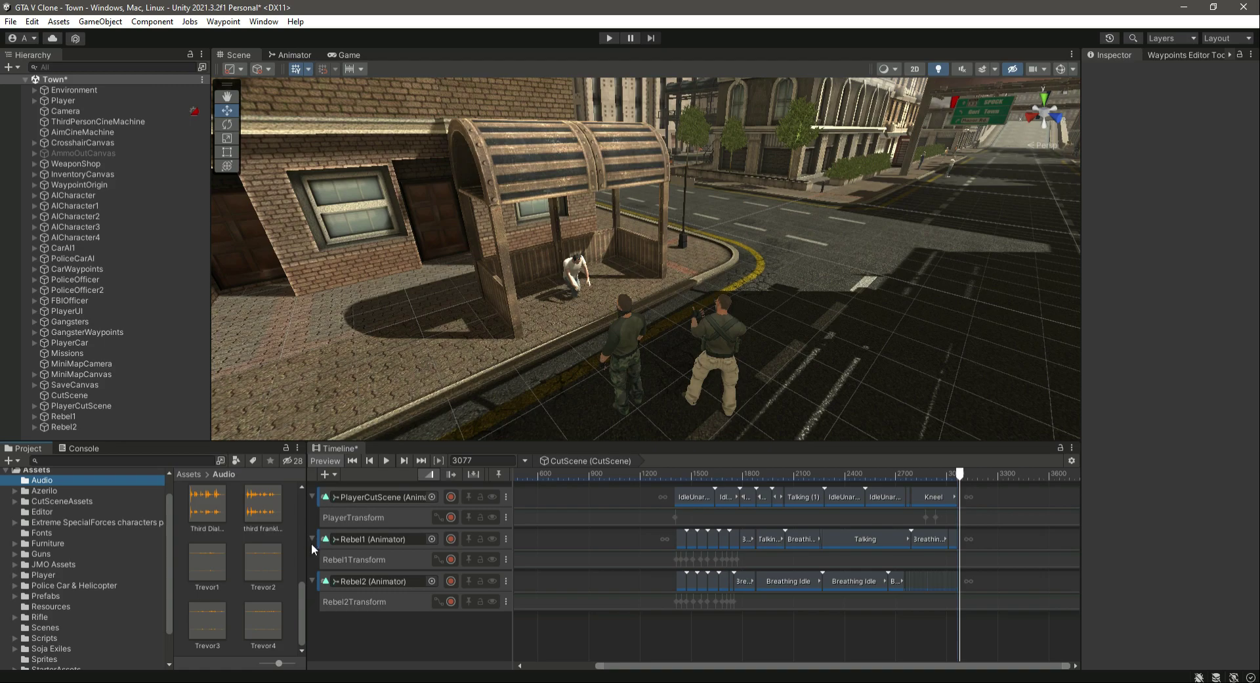
{"action": "scroll", "coordinate": [258, 569], "scroll_direction": "up", "scroll_amount": 10}
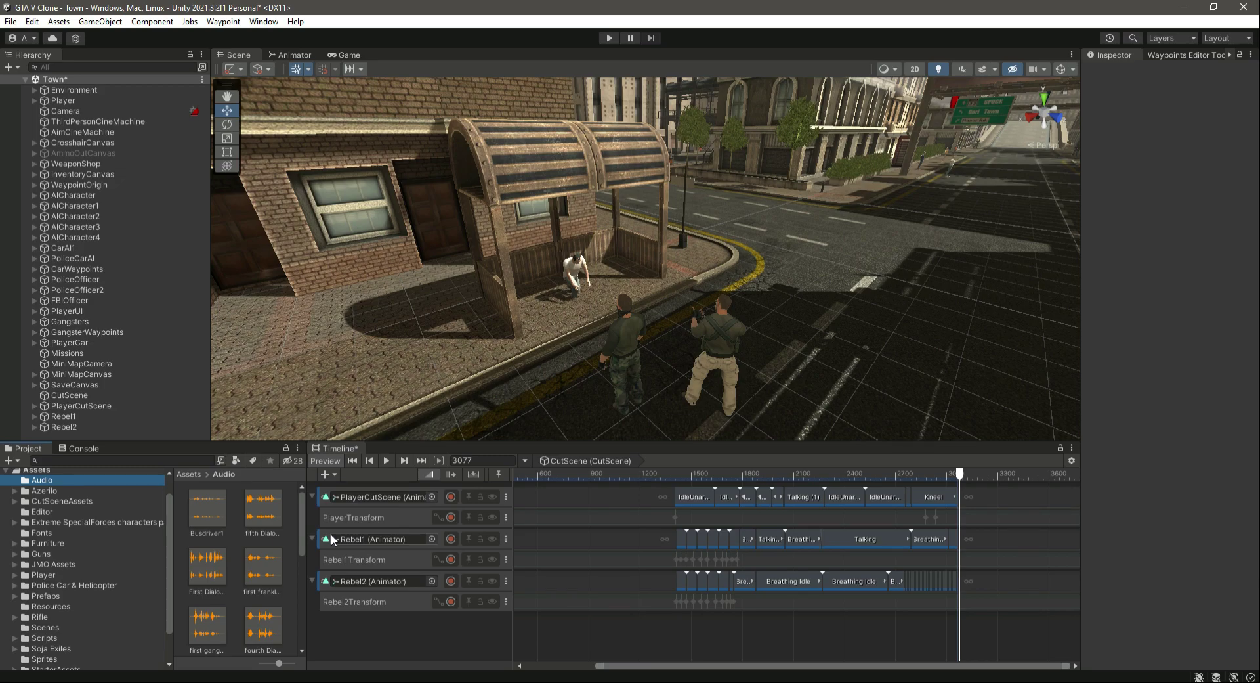
{"action": "left_click", "coordinate": [32, 473]}
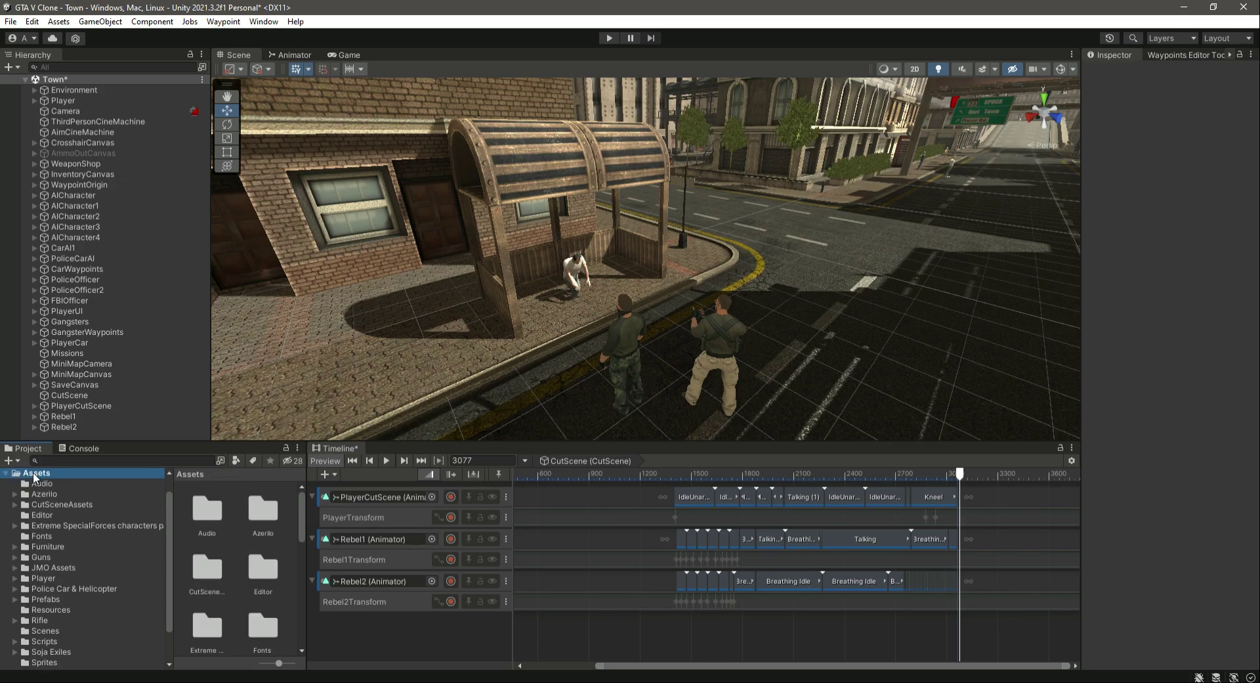
{"action": "left_click", "coordinate": [40, 484]}
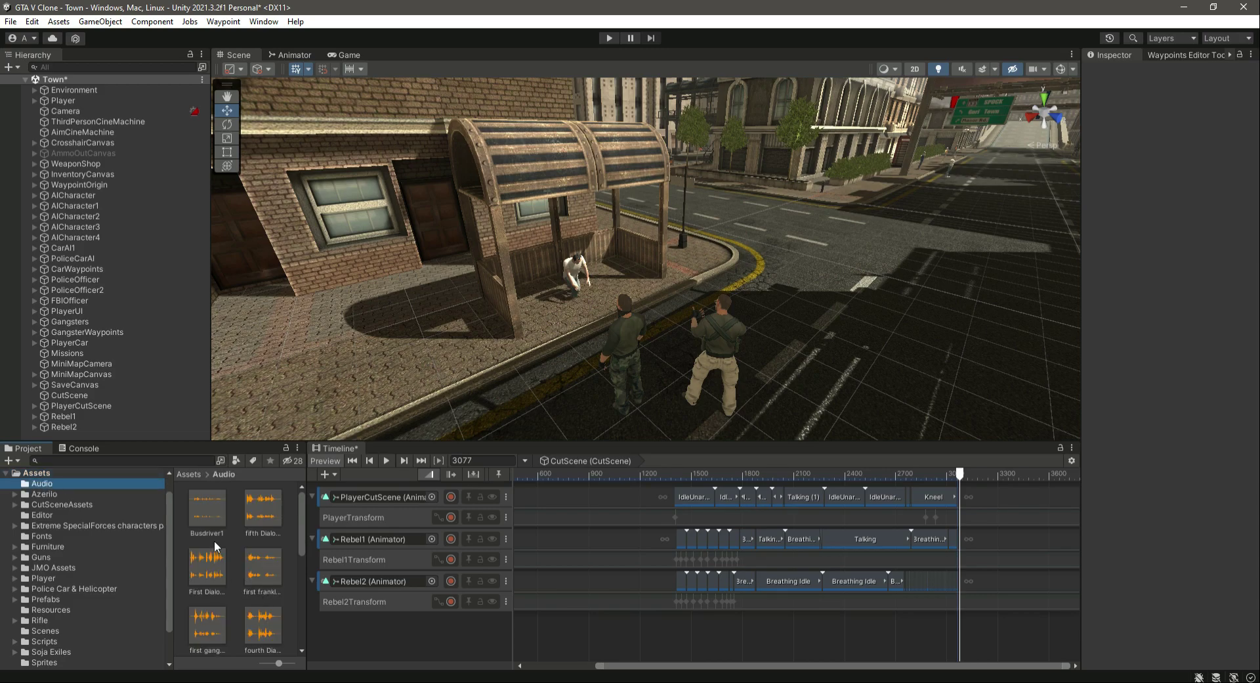
- Inspect the fifth Dialogue Hero sound and browse the other dialogue files in the Audio folder
{"action": "left_click", "coordinate": [262, 507]}
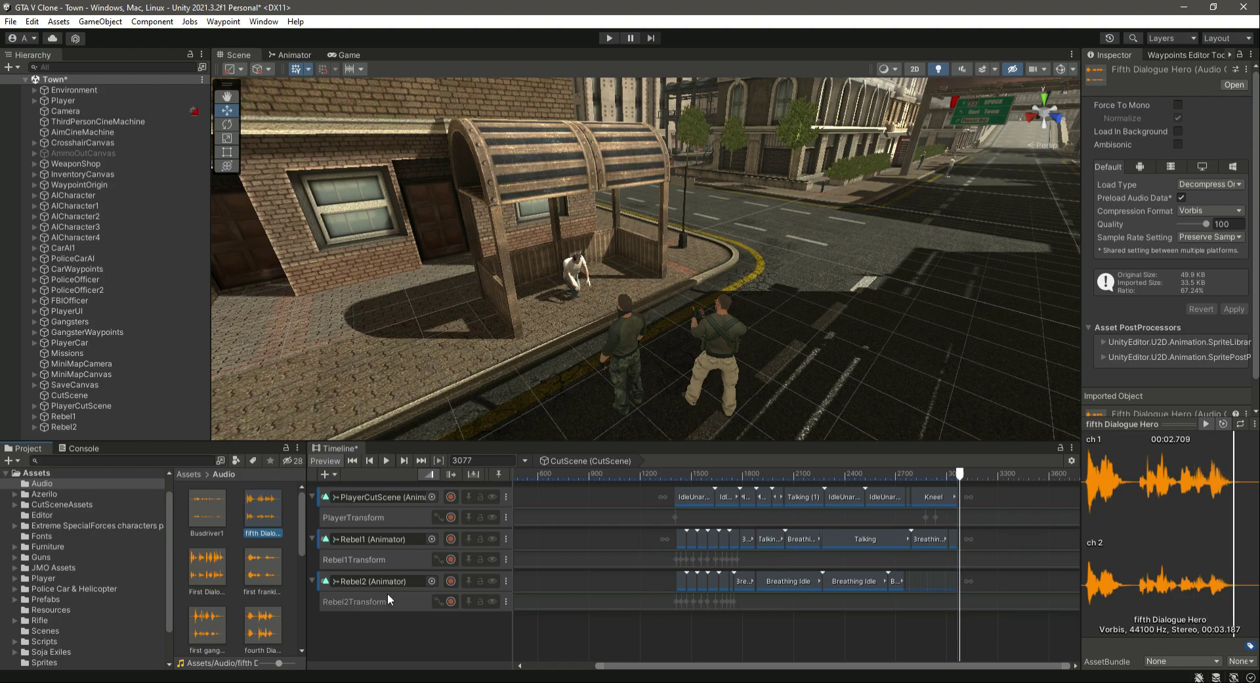
{"action": "left_click", "coordinate": [289, 570]}
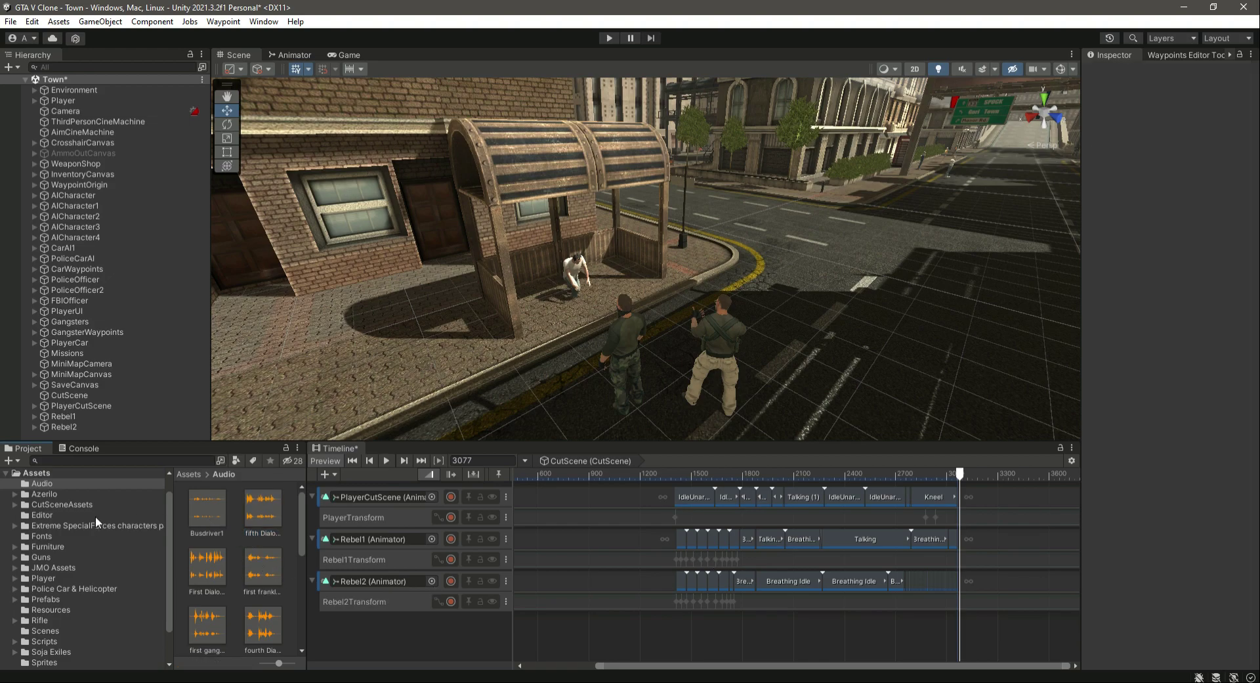
{"action": "left_click", "coordinate": [41, 485]}
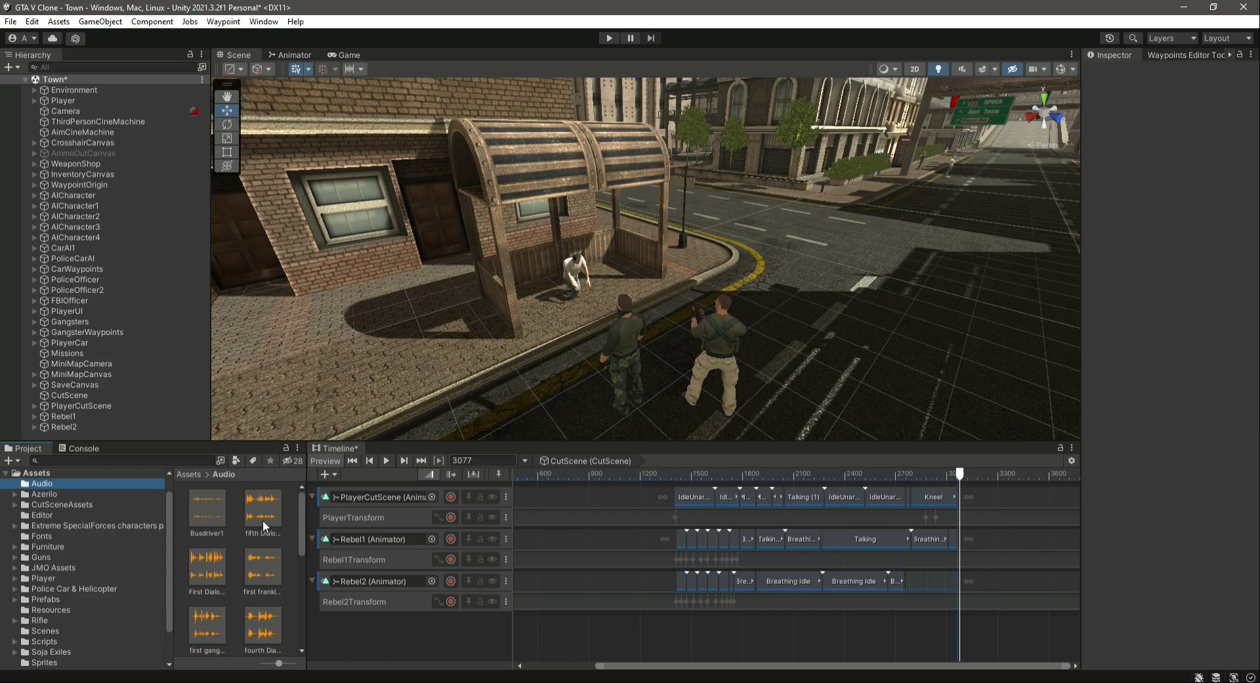
{"action": "scroll", "coordinate": [263, 550], "scroll_direction": "down", "scroll_amount": 5}
{"action": "scroll", "coordinate": [266, 545], "scroll_direction": "up", "scroll_amount": 5}
- Set the playhead to frame 1878, at the start of Rebel1's Talking (1) clip
{"action": "scroll", "coordinate": [849, 575], "scroll_direction": "up", "scroll_amount": 8}
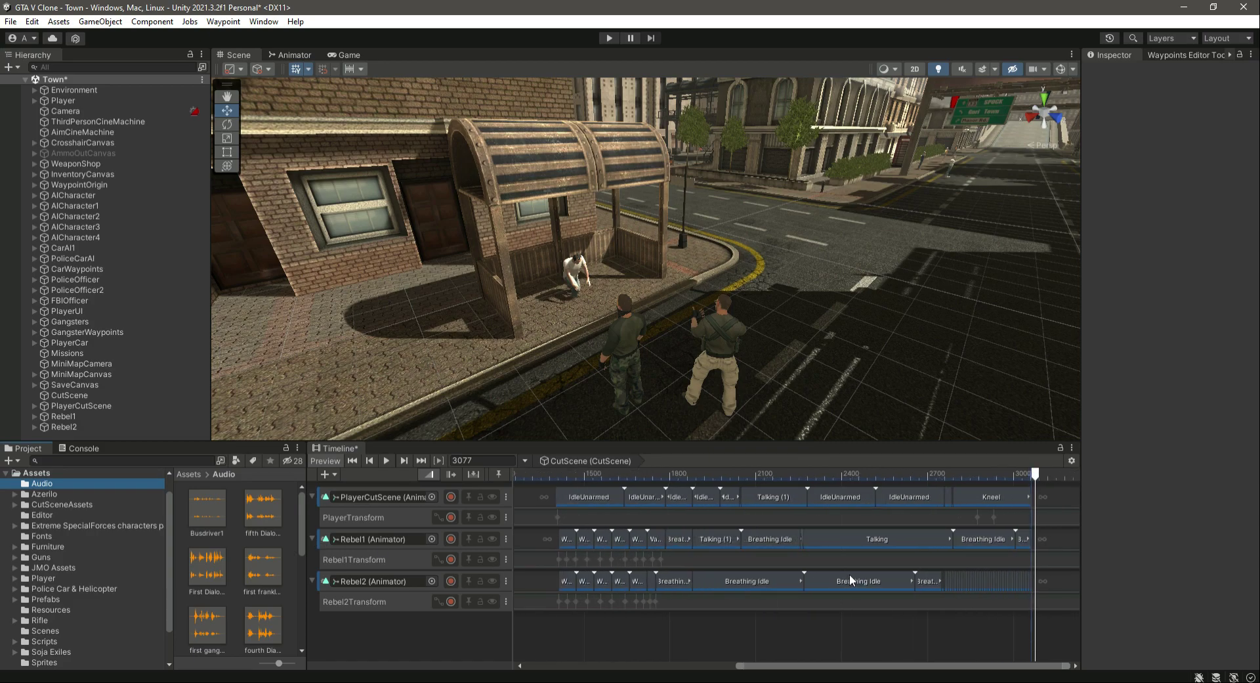
{"action": "scroll", "coordinate": [854, 578], "scroll_direction": "up", "scroll_amount": 3}
{"action": "left_click_drag", "start_coordinate": [940, 665], "coordinate": [860, 621]}
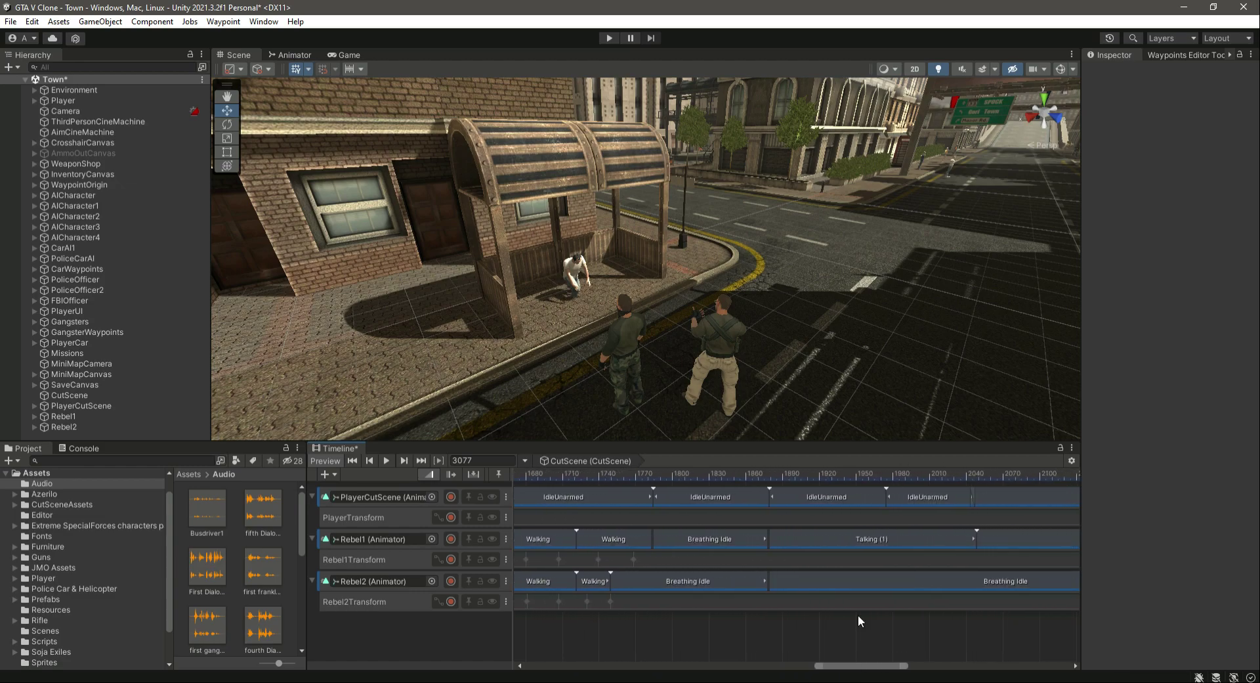
{"action": "left_click_drag", "start_coordinate": [790, 474], "coordinate": [768, 474]}
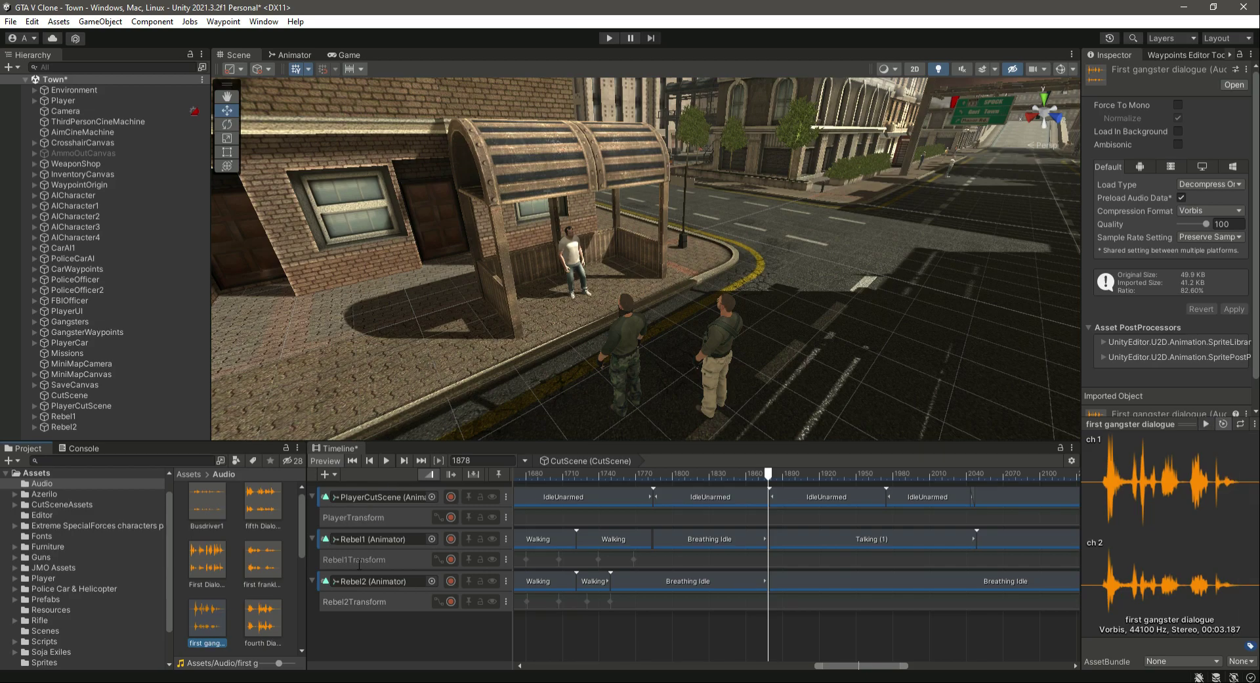
- Add an audio track below the Rebel2 track in the cutscene timeline and give the scene view more height
{"action": "left_click", "coordinate": [333, 474]}
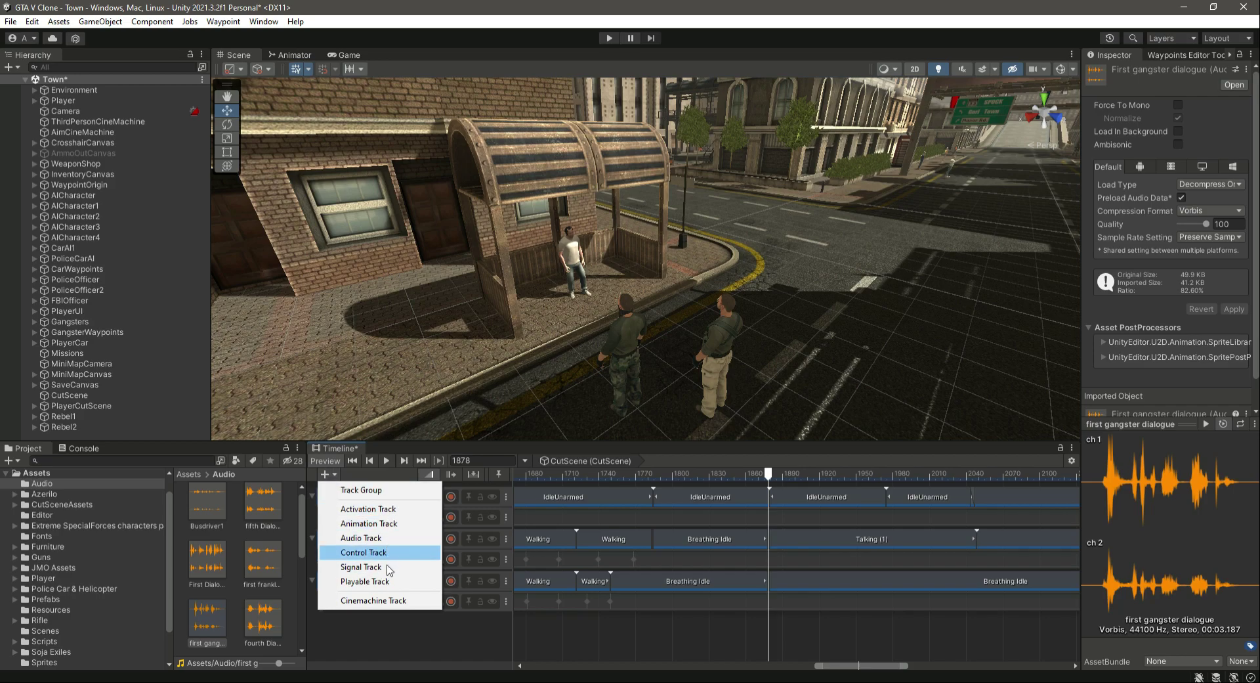
{"action": "left_click", "coordinate": [390, 538]}
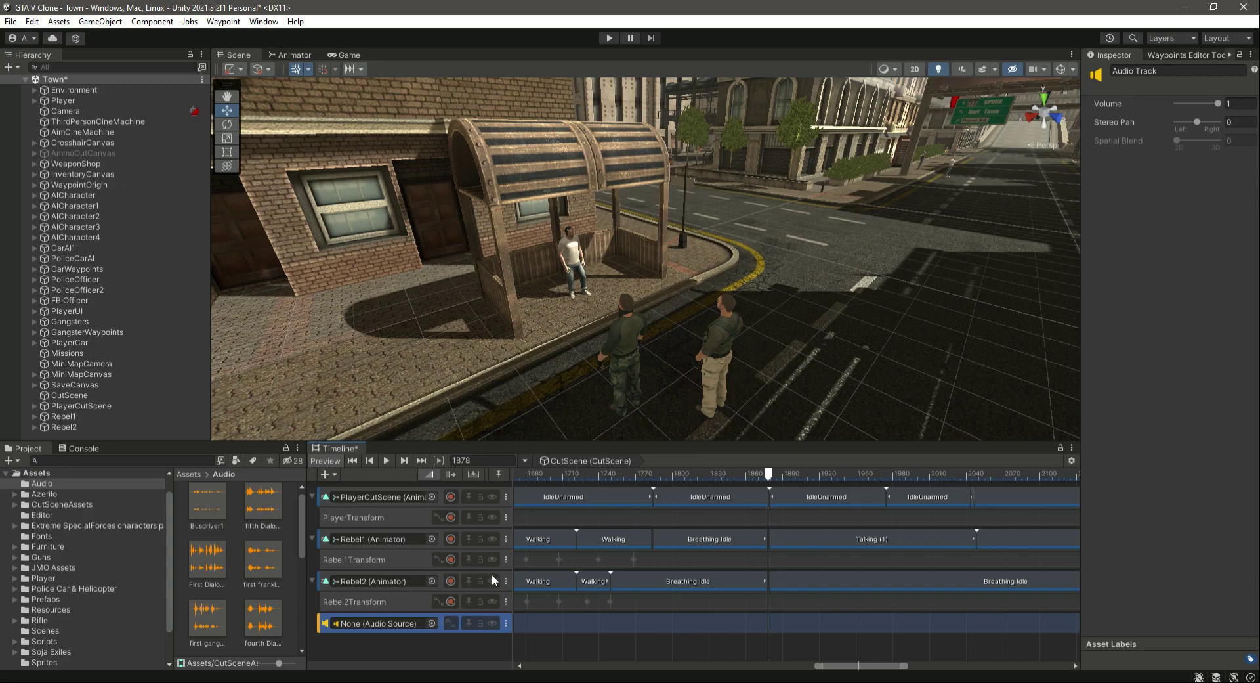
{"action": "left_click_drag", "start_coordinate": [845, 669], "coordinate": [775, 670]}
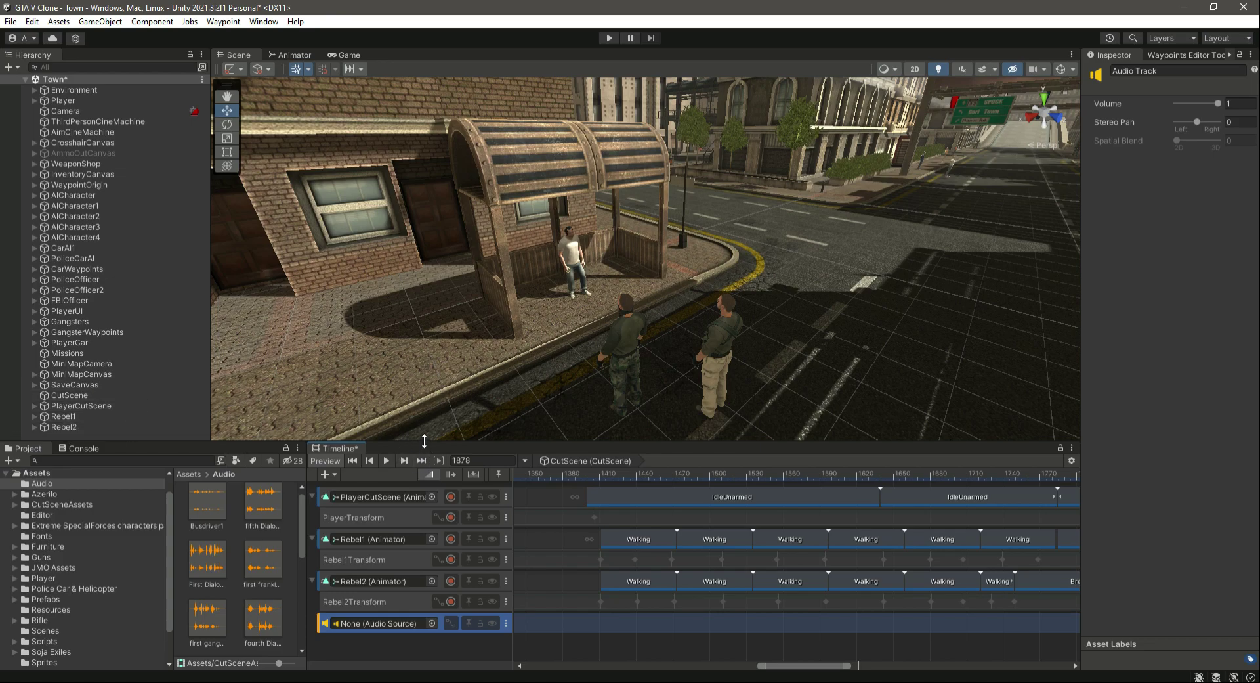
{"action": "left_click_drag", "start_coordinate": [424, 440], "coordinate": [427, 464]}
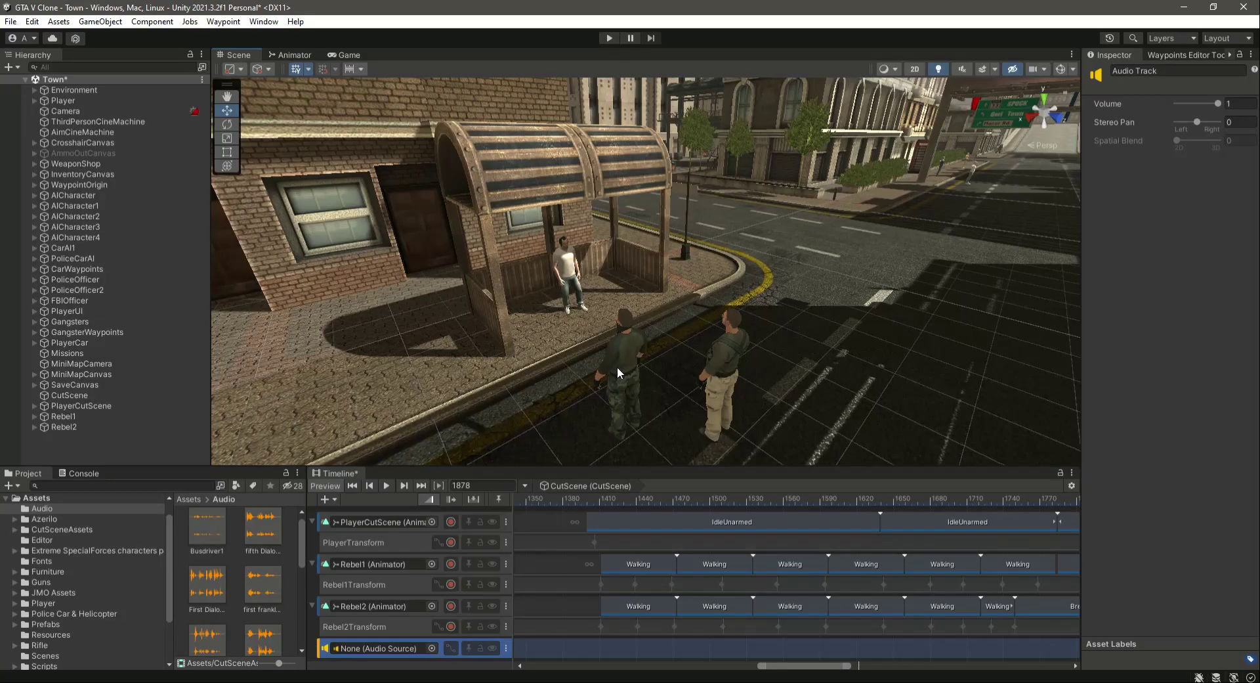
- Create a new camera in the Town scene and name it CutSceneCamera
{"action": "right_click", "coordinate": [76, 450]}
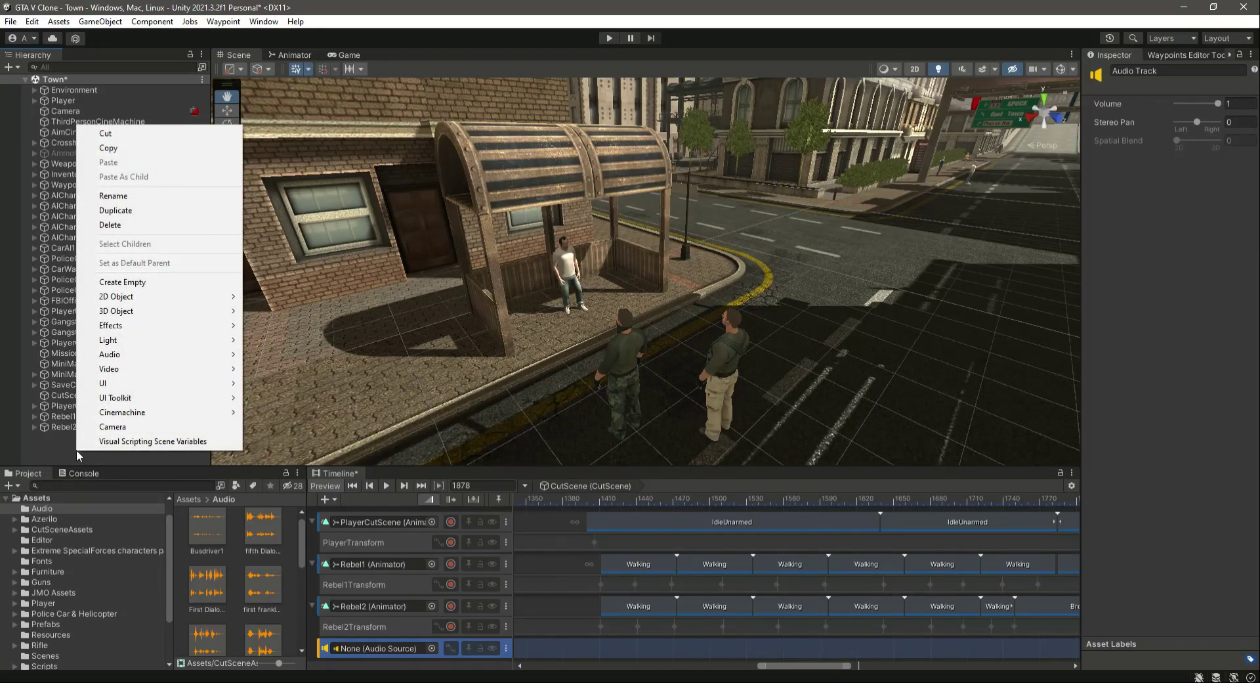
{"action": "left_click", "coordinate": [112, 426]}
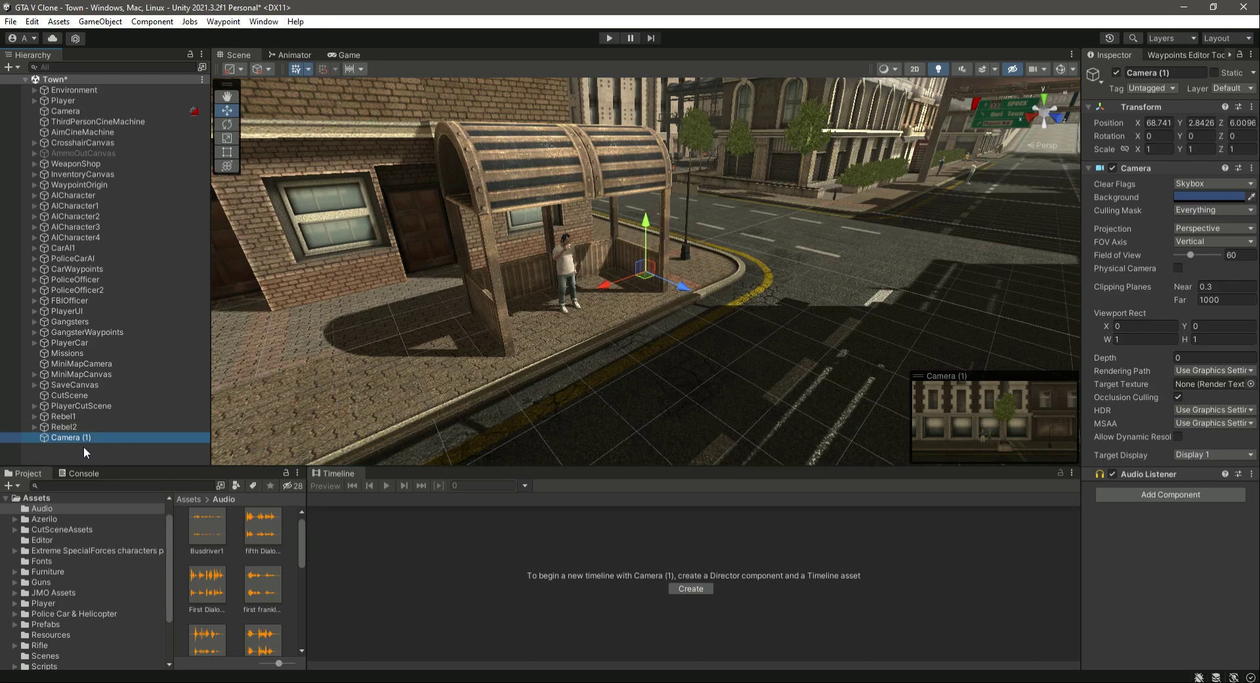
{"action": "left_click", "coordinate": [1185, 73]}
{"action": "type", "text": "CutScene"}
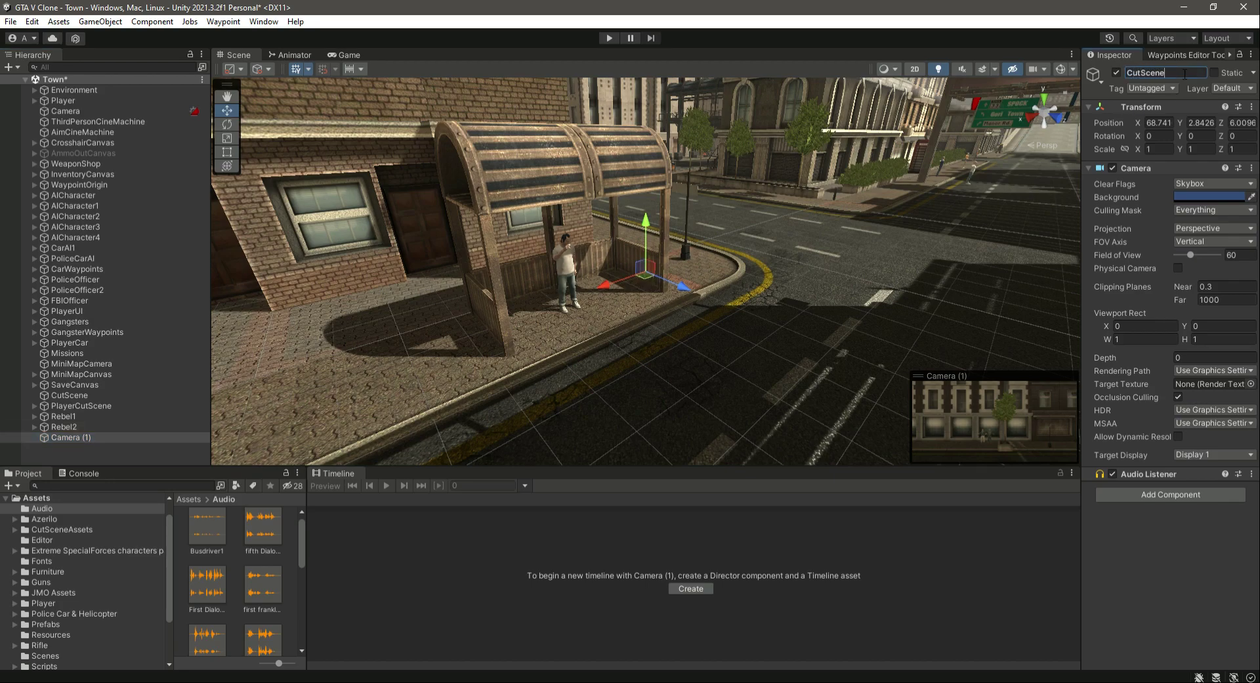
{"action": "type", "text": "Camera"}
{"action": "key", "text": "Return"}
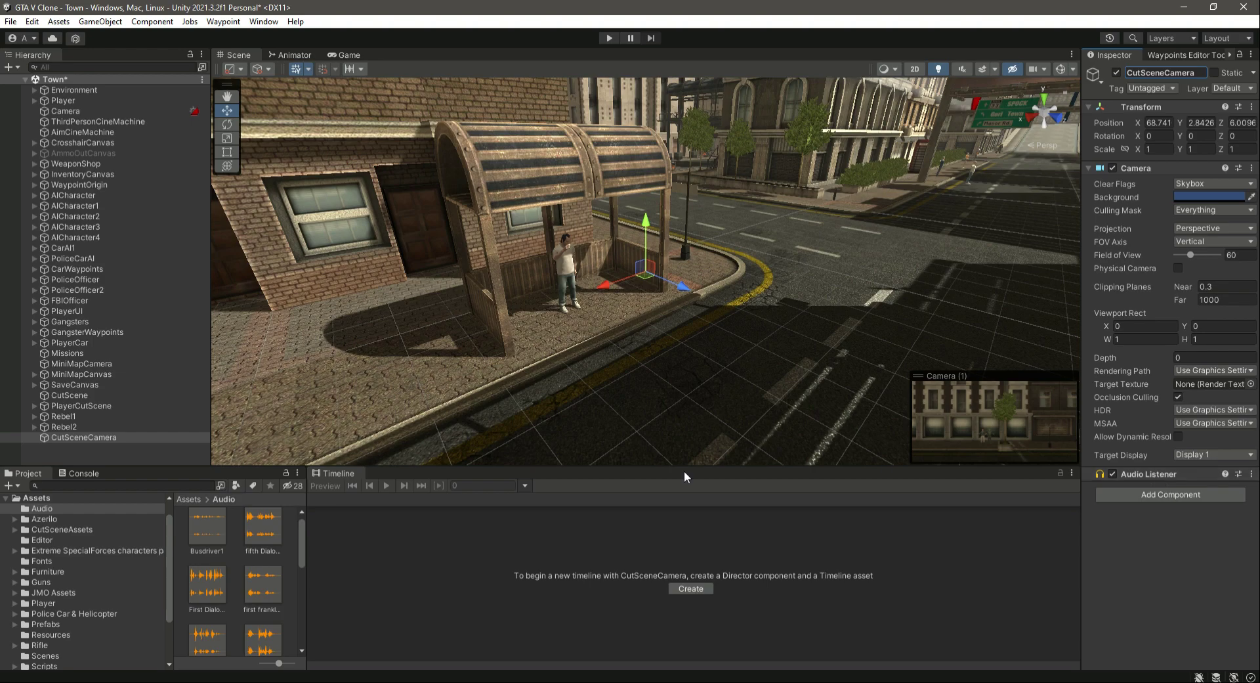
- Deactivate the Player, Camera, ThirdPersonCineMachine, AimCineMachine and CrosshairCanvas objects together
{"action": "left_click", "coordinate": [86, 103]}
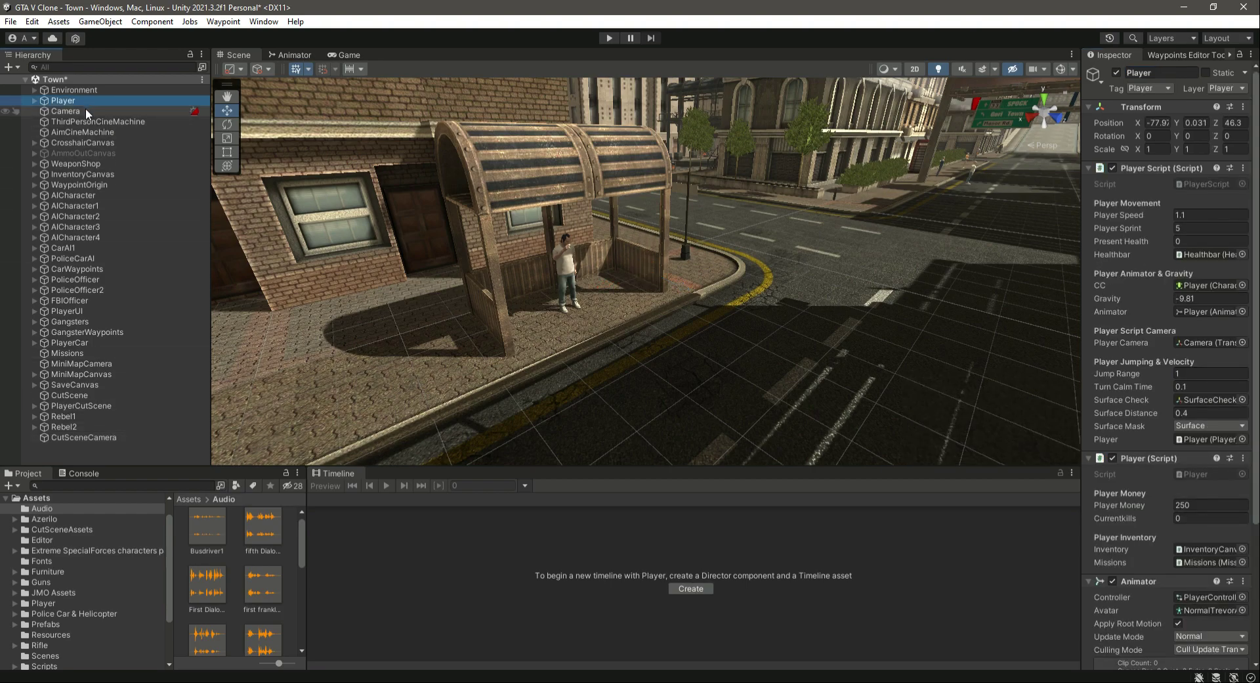
{"action": "left_click", "coordinate": [85, 110], "text": "ctrl"}
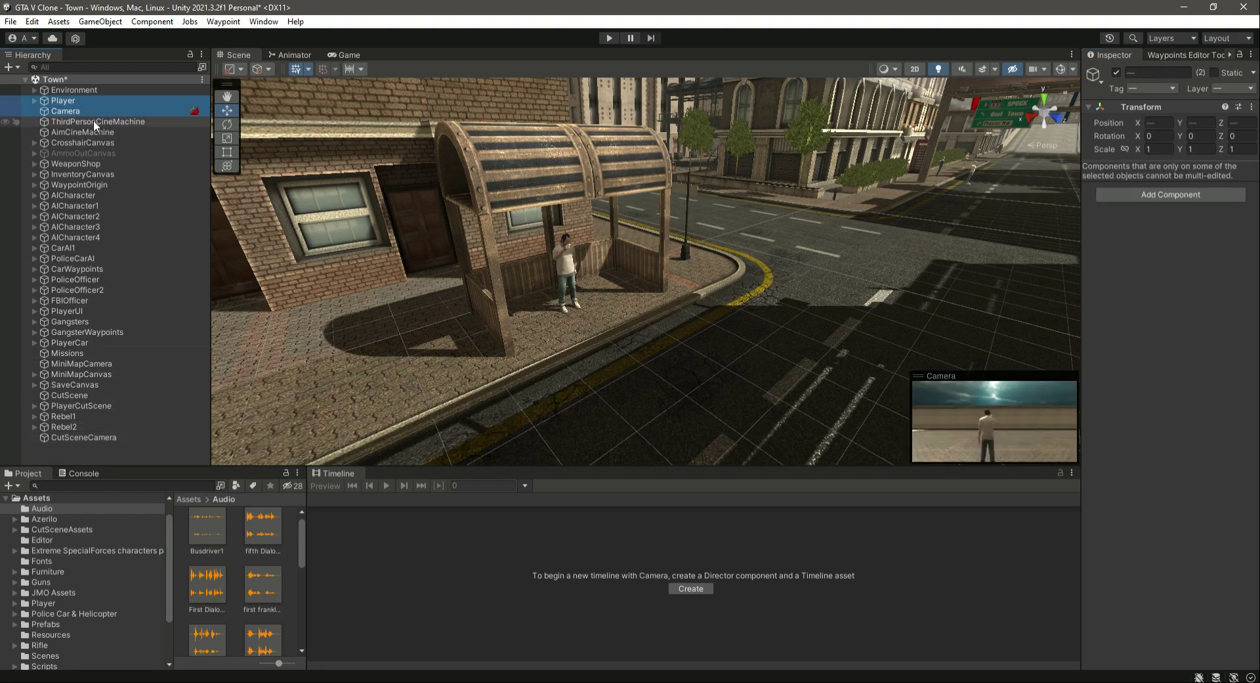
{"action": "left_click", "coordinate": [93, 121], "text": "ctrl"}
{"action": "left_click", "coordinate": [98, 131], "text": "ctrl"}
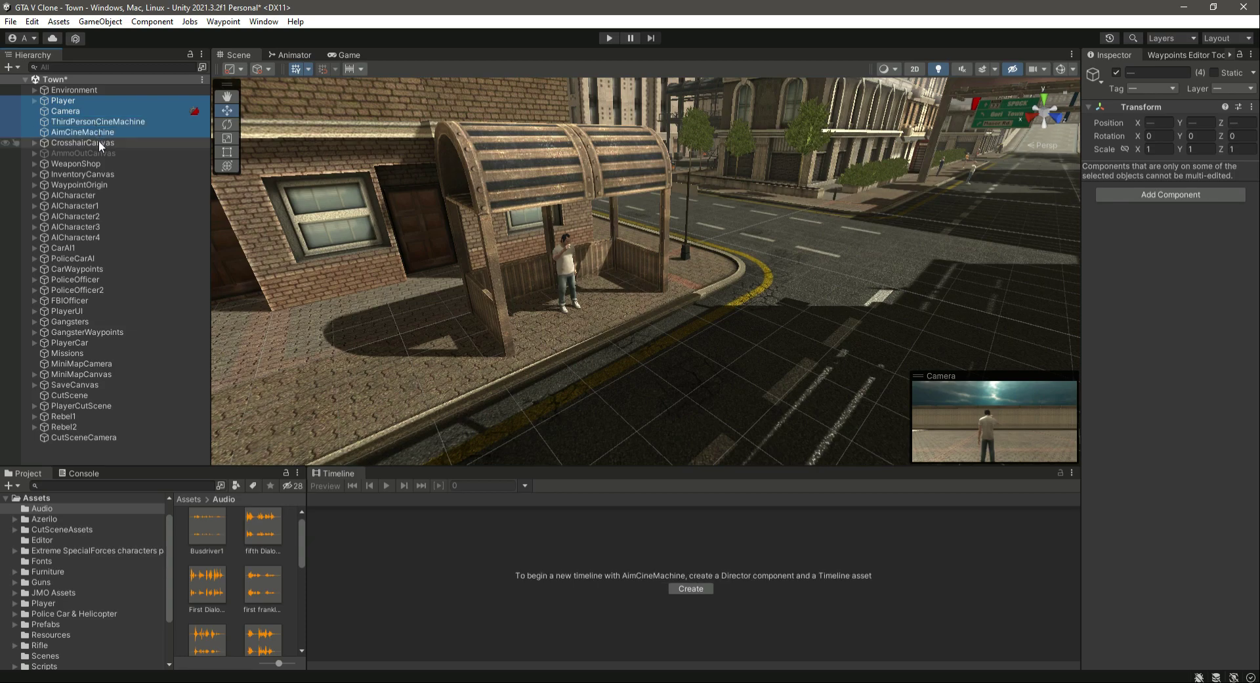
{"action": "left_click", "coordinate": [99, 141], "text": "ctrl"}
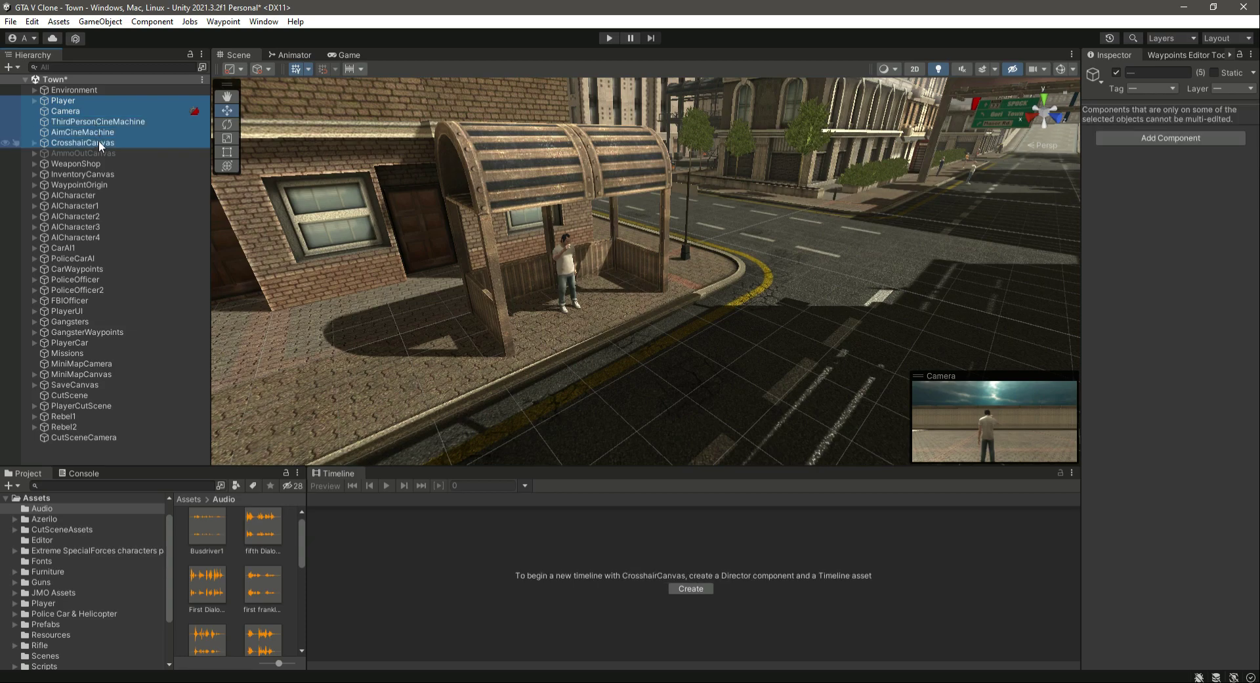
{"action": "left_click", "coordinate": [1115, 72]}
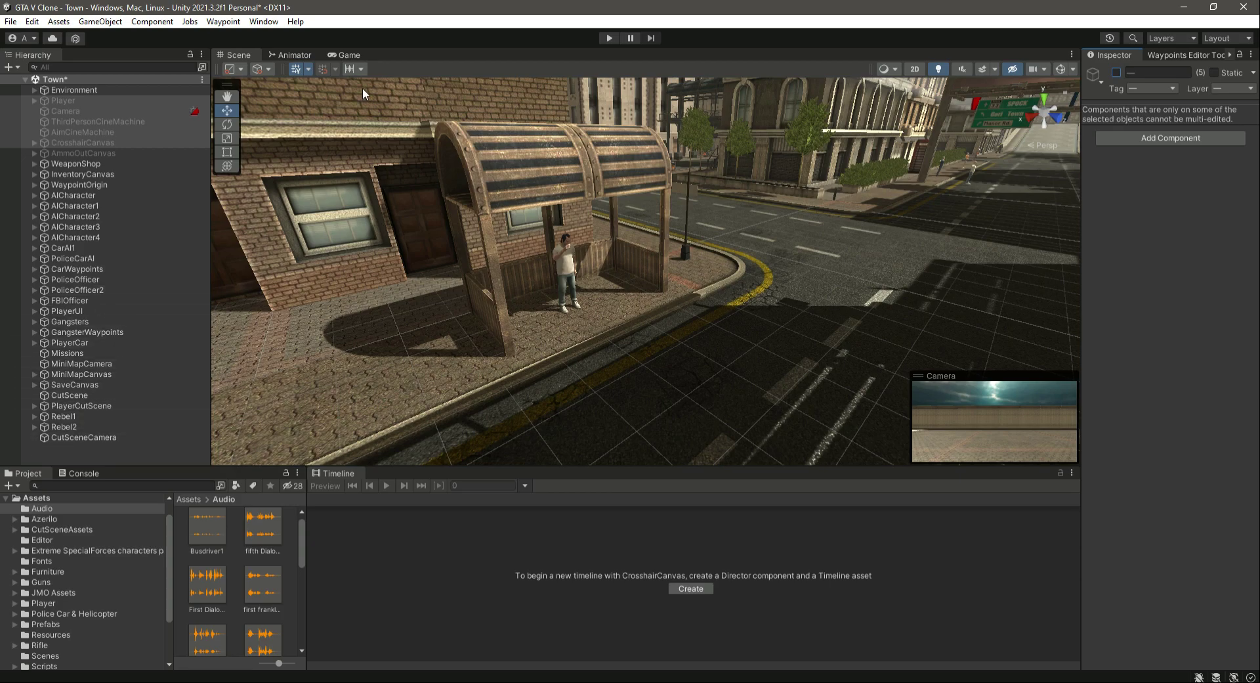
- Check the game view, deactivate the PlayerCar object, and return to the scene view
{"action": "left_click", "coordinate": [353, 55]}
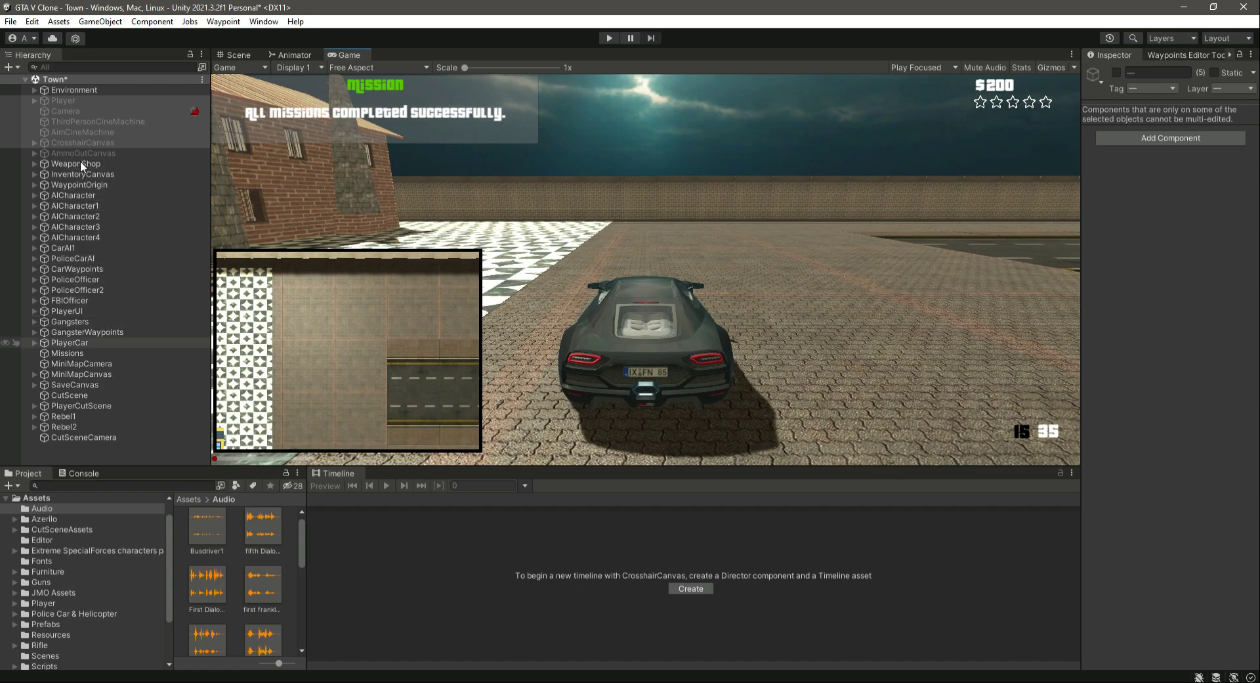
{"action": "left_click", "coordinate": [86, 342]}
{"action": "left_click", "coordinate": [1117, 72]}
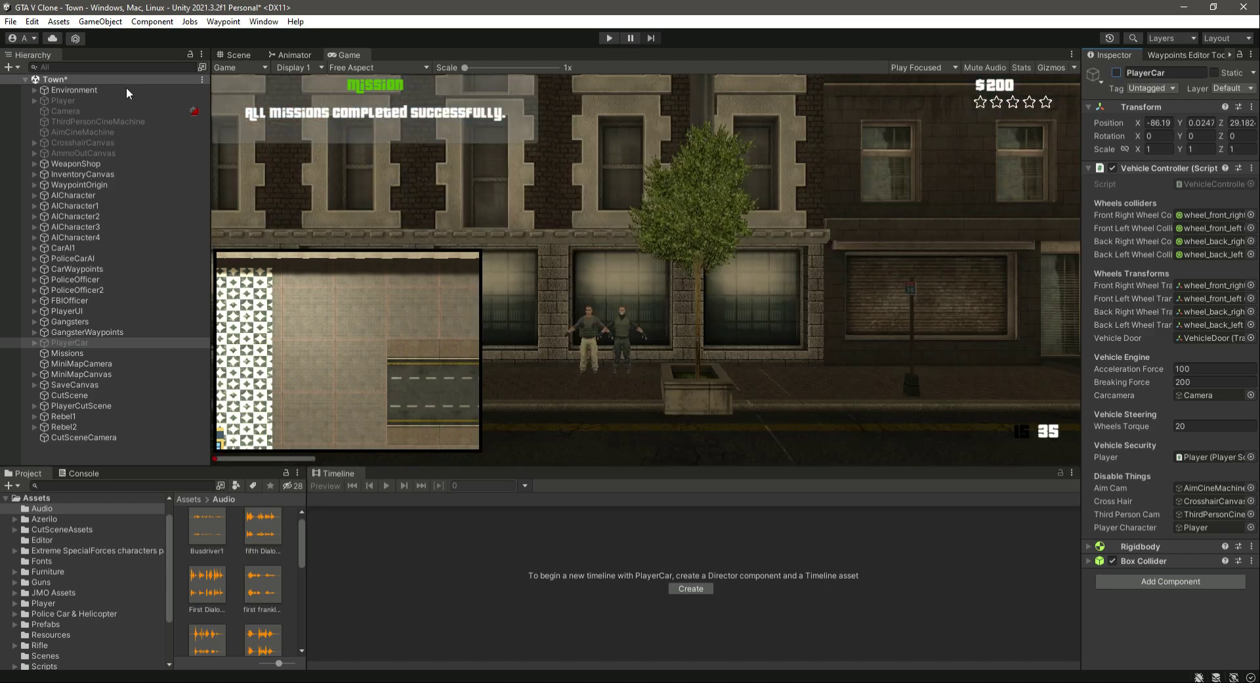
{"action": "left_click", "coordinate": [235, 56]}
- Bind CutSceneCamera to the CutScene timeline's empty audio track, creating an AudioSource on the camera
{"action": "left_click", "coordinate": [105, 436]}
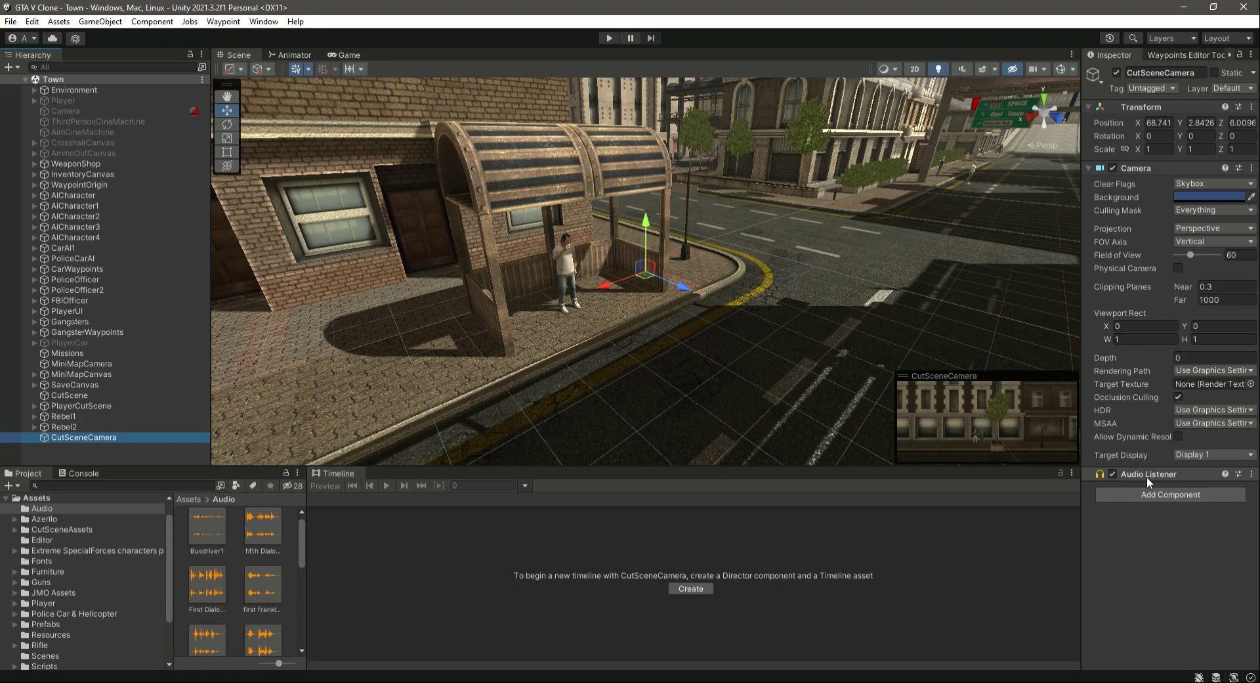
{"action": "right_click_drag", "start_coordinate": [506, 321], "coordinate": [901, 455]}
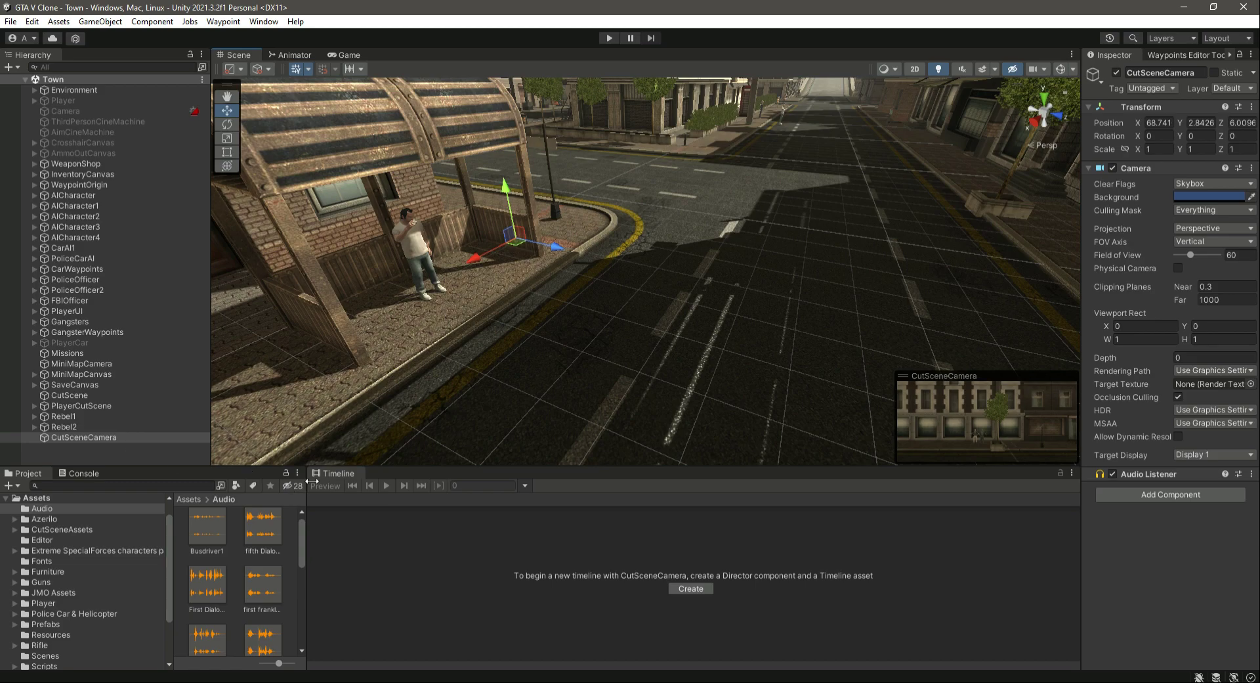
{"action": "left_click", "coordinate": [91, 395]}
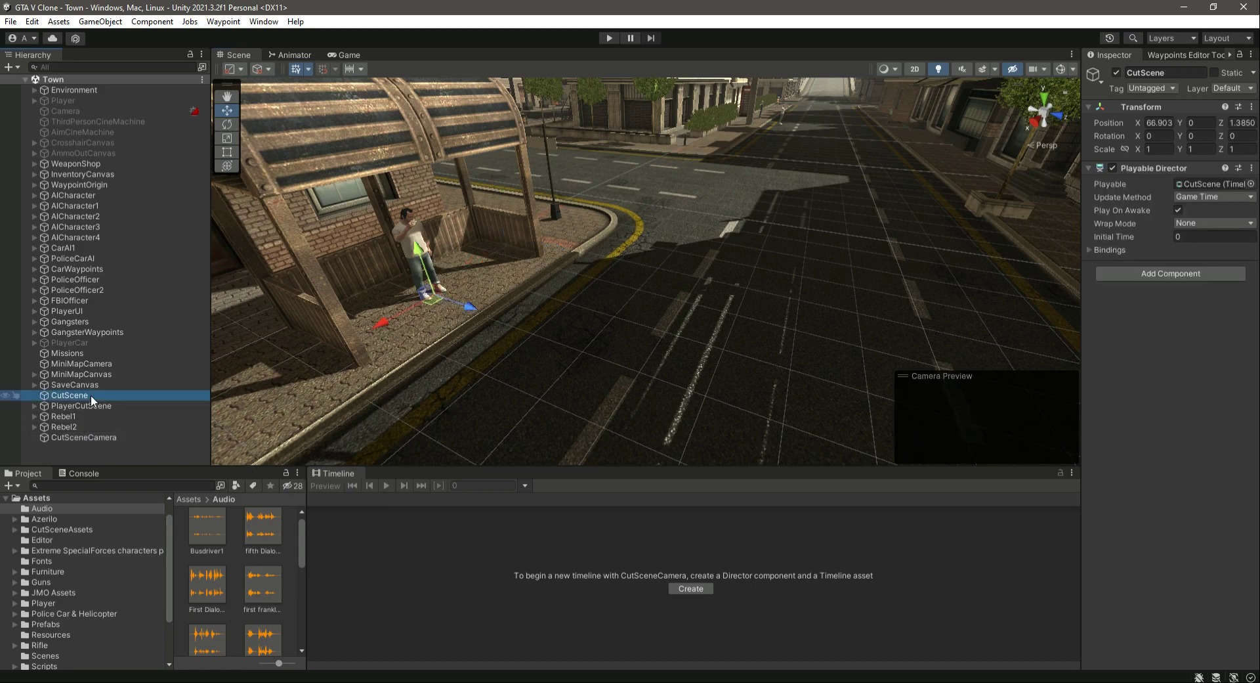
{"action": "left_click_drag", "start_coordinate": [92, 435], "coordinate": [384, 650]}
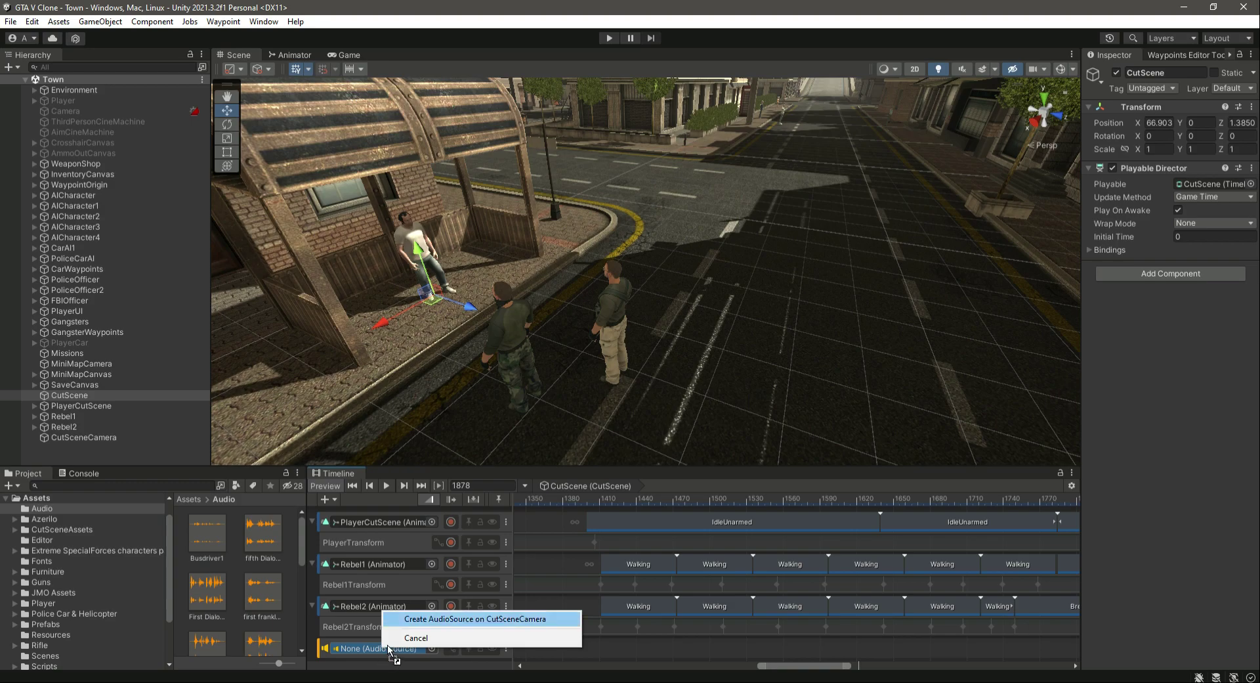
{"action": "left_click", "coordinate": [464, 622]}
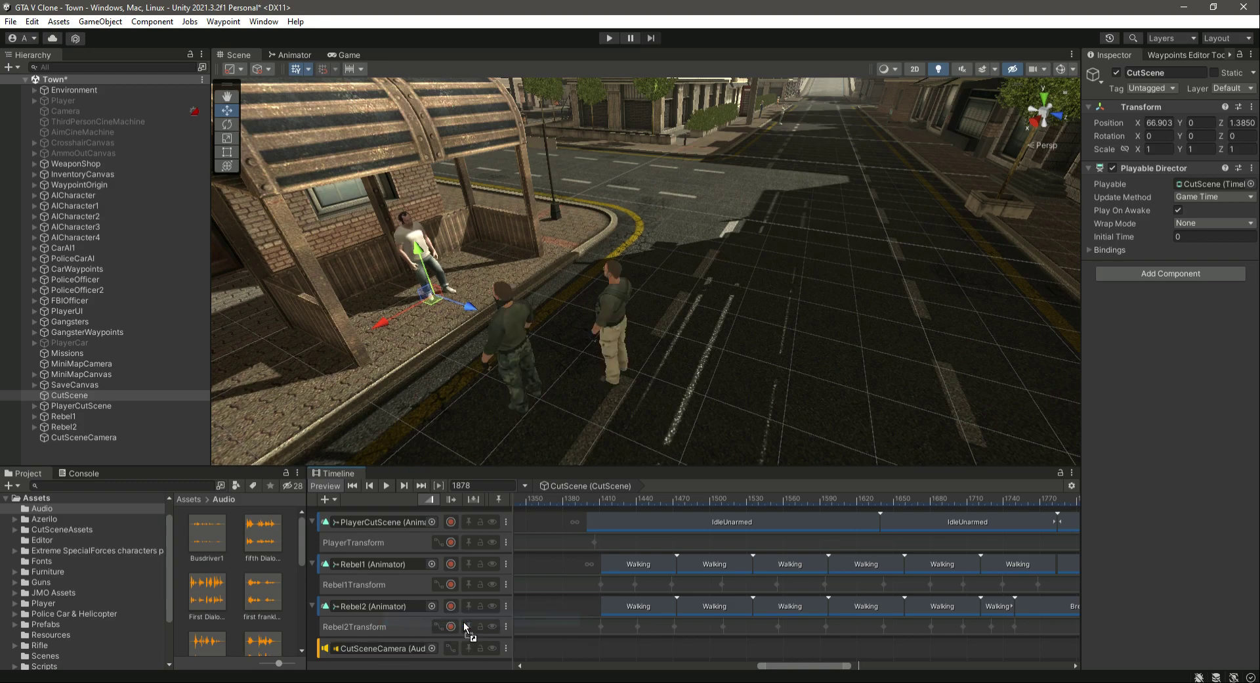
- Examine the Audio Listener and Audio Source components on CutSceneCamera
{"action": "left_click", "coordinate": [95, 437]}
{"action": "scroll", "coordinate": [1171, 491], "scroll_direction": "down", "scroll_amount": 8}
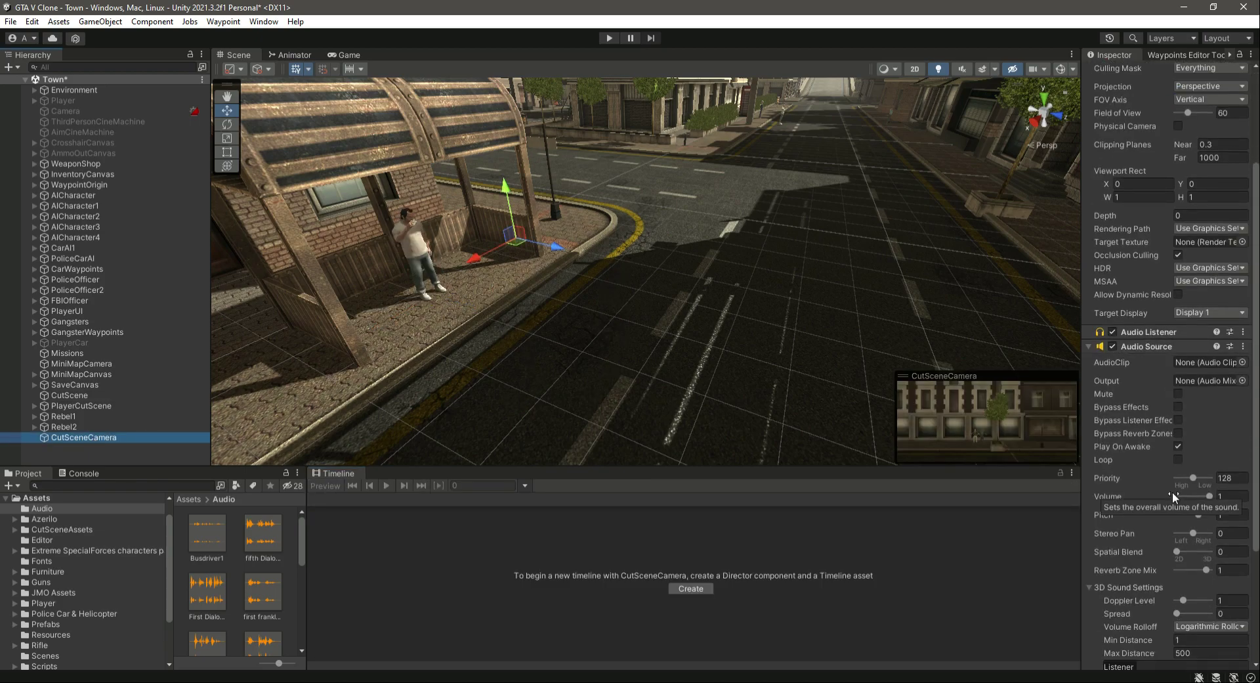
{"action": "scroll", "coordinate": [1175, 369], "scroll_direction": "up", "scroll_amount": 3}
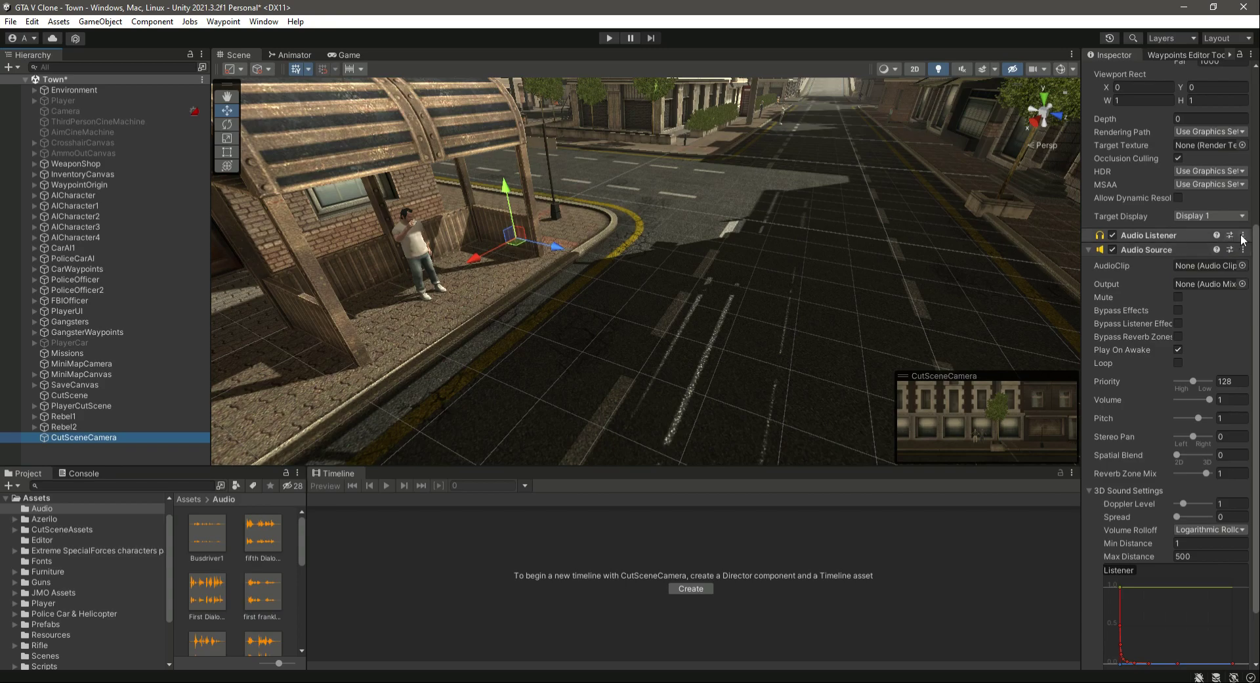
{"action": "scroll", "coordinate": [1164, 483], "scroll_direction": "down", "scroll_amount": 5}
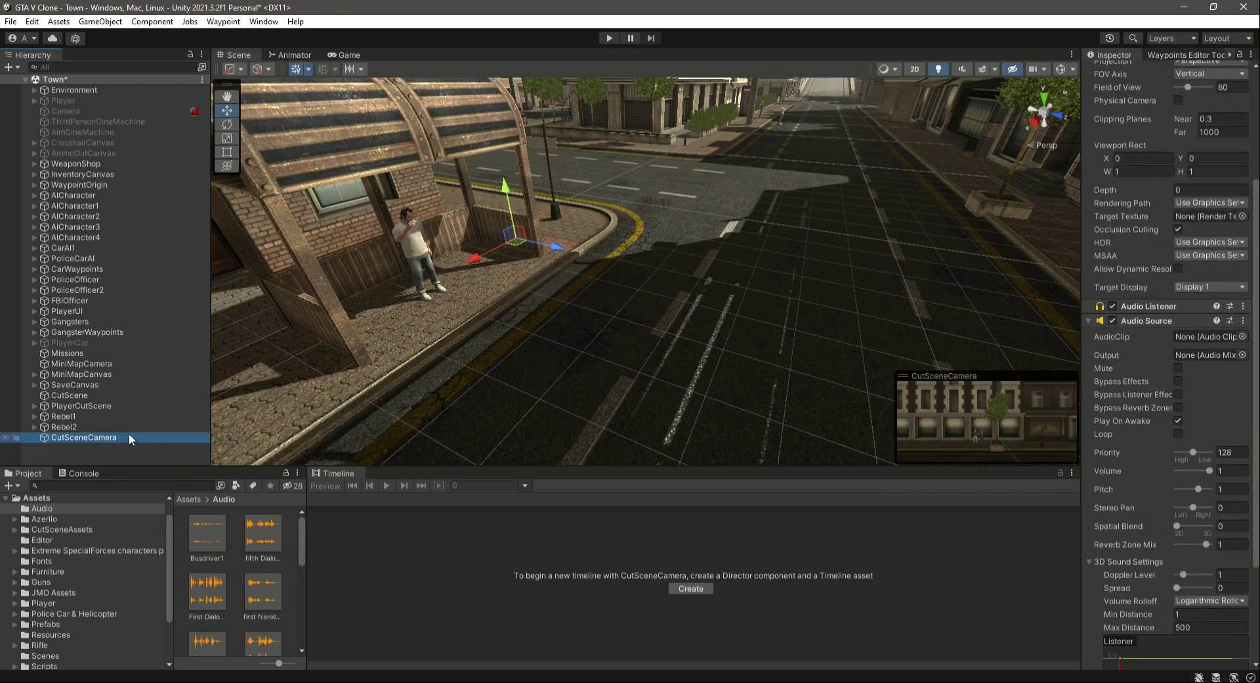
{"action": "left_click", "coordinate": [88, 408]}
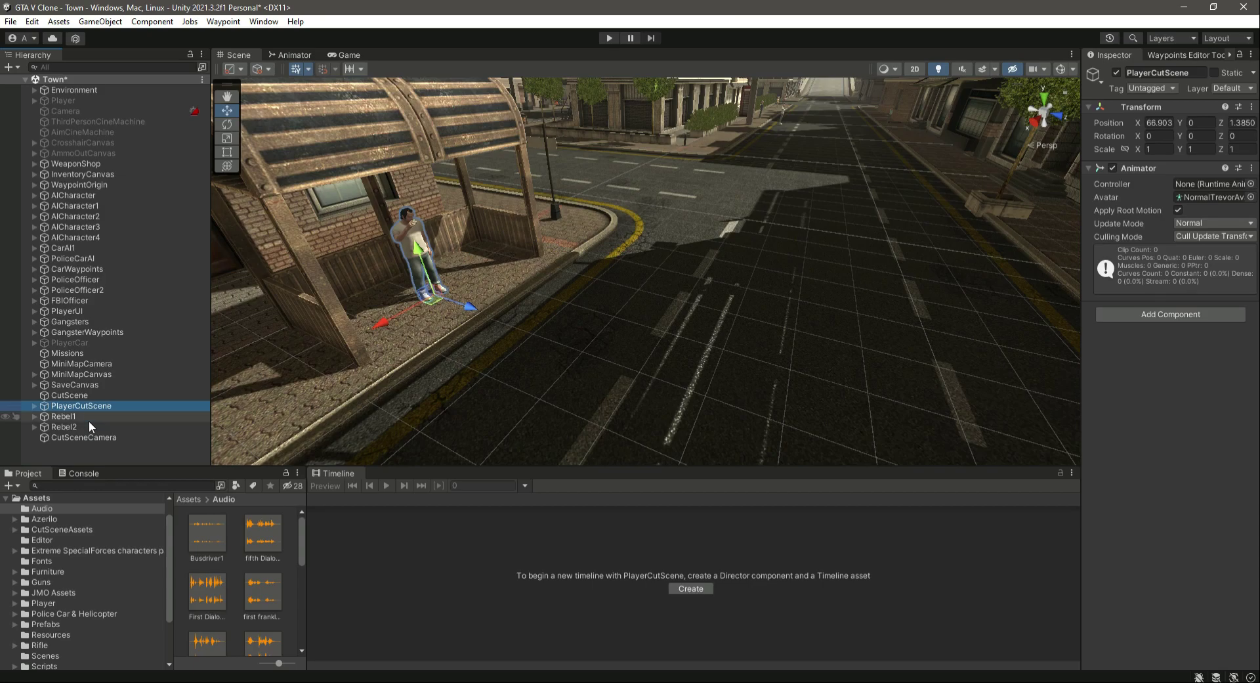
{"action": "left_click", "coordinate": [91, 434]}
- Place the first gangster dialogue sound on the CutSceneCamera audio track, starting at frame 1878
{"action": "left_click", "coordinate": [85, 396]}
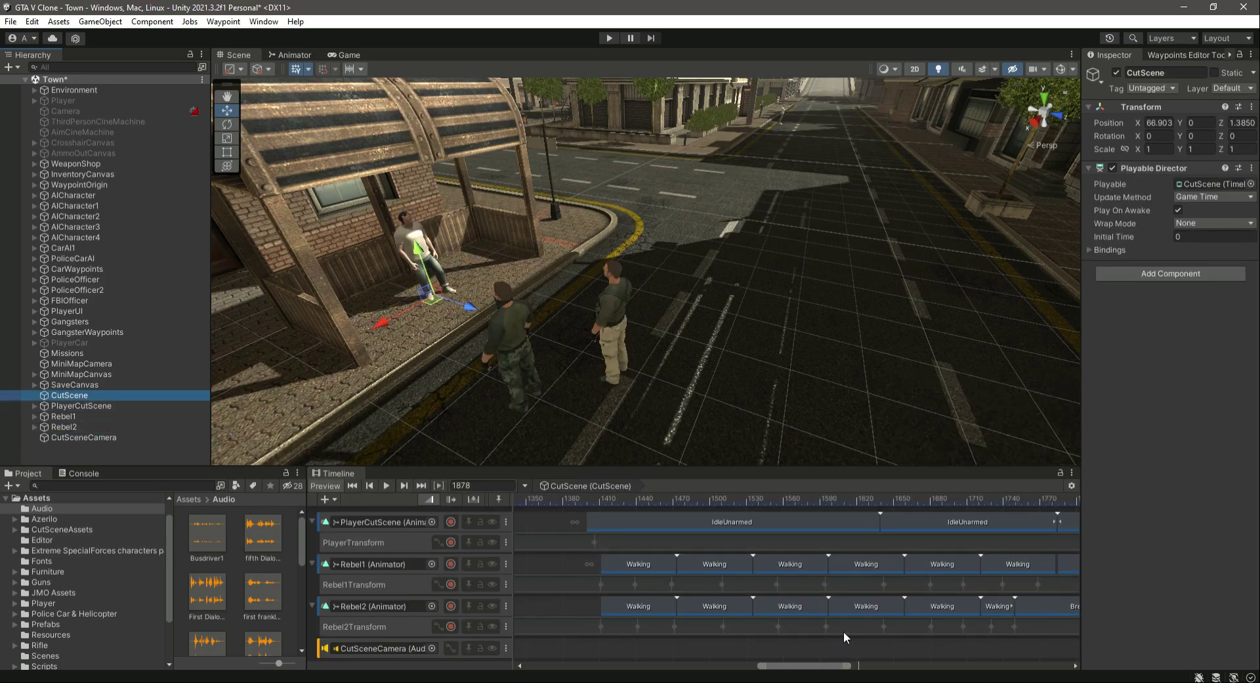
{"action": "left_click_drag", "start_coordinate": [813, 665], "coordinate": [831, 665]}
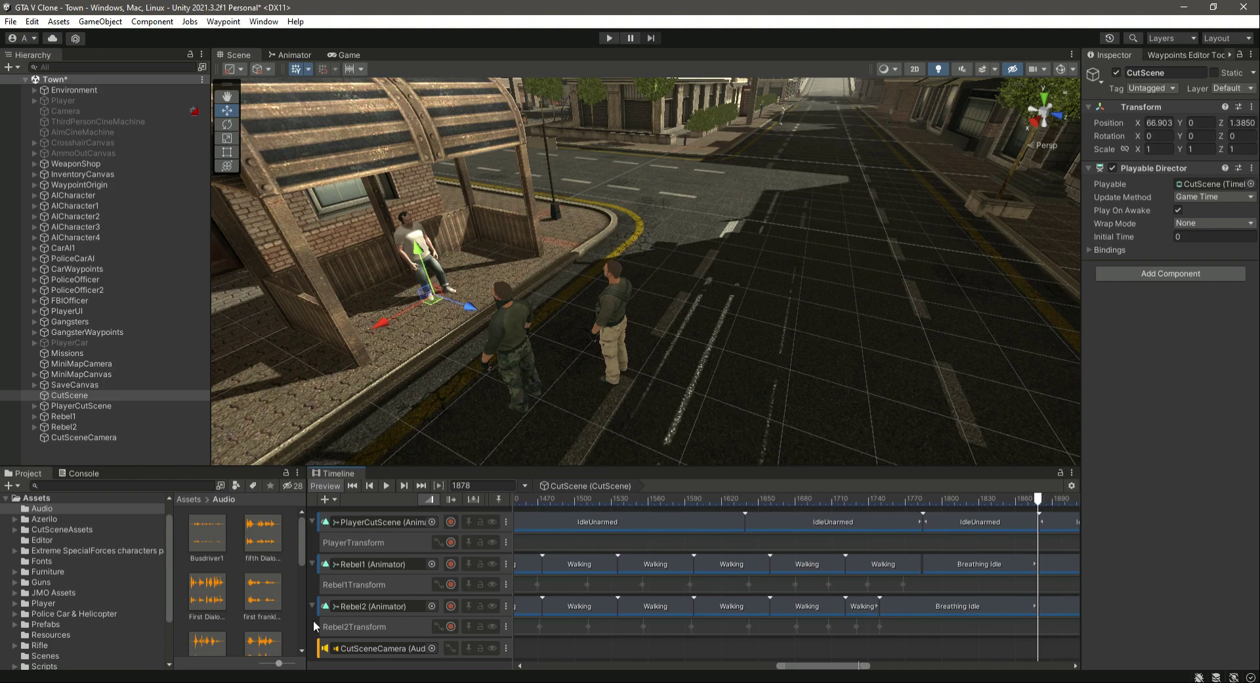
{"action": "scroll", "coordinate": [210, 613], "scroll_direction": "down", "scroll_amount": 1}
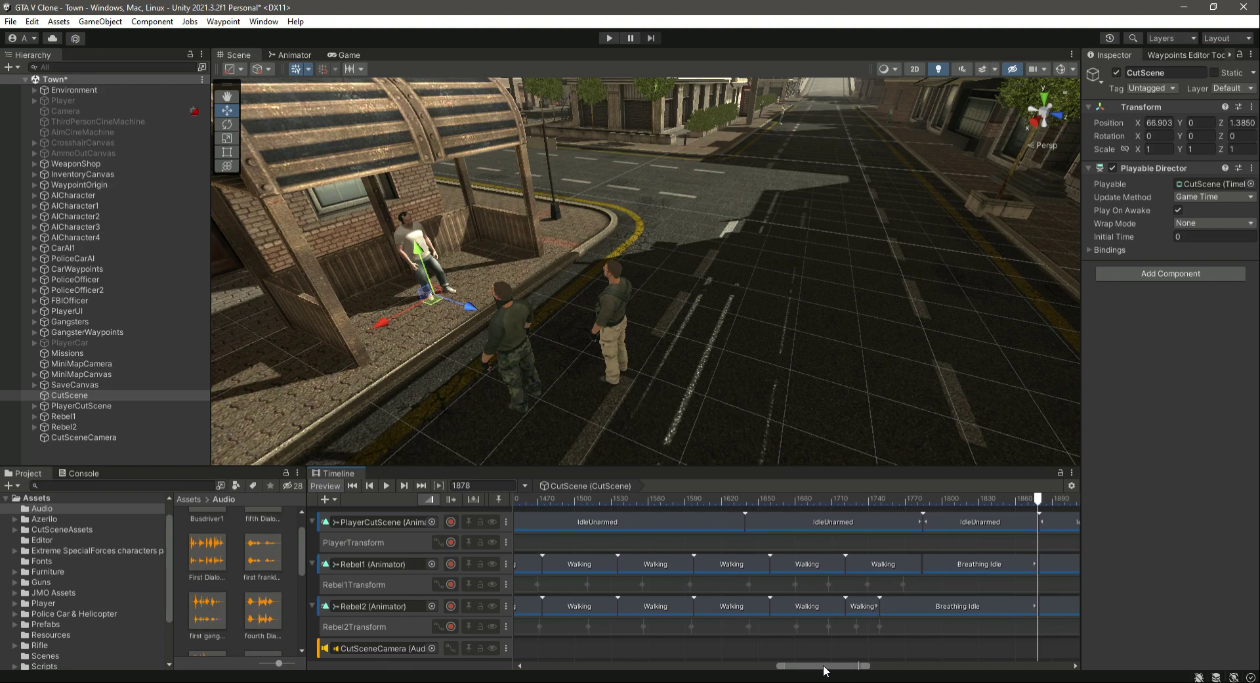
{"action": "left_click_drag", "start_coordinate": [826, 669], "coordinate": [868, 670]}
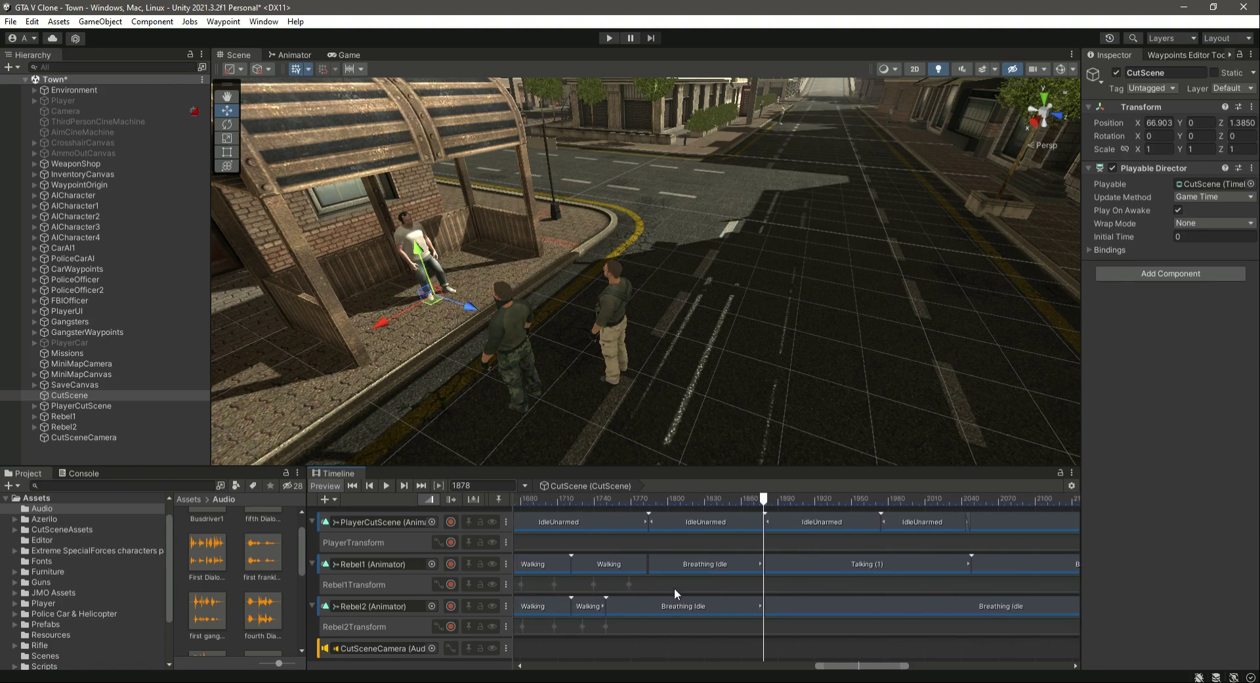
{"action": "left_click_drag", "start_coordinate": [208, 614], "coordinate": [585, 627]}
{"action": "mouse_move", "coordinate": [796, 644]}
{"action": "left_mouse_down"}
{"action": "mouse_move", "coordinate": [774, 642]}
{"action": "mouse_move", "coordinate": [785, 657]}
{"action": "left_mouse_up"}
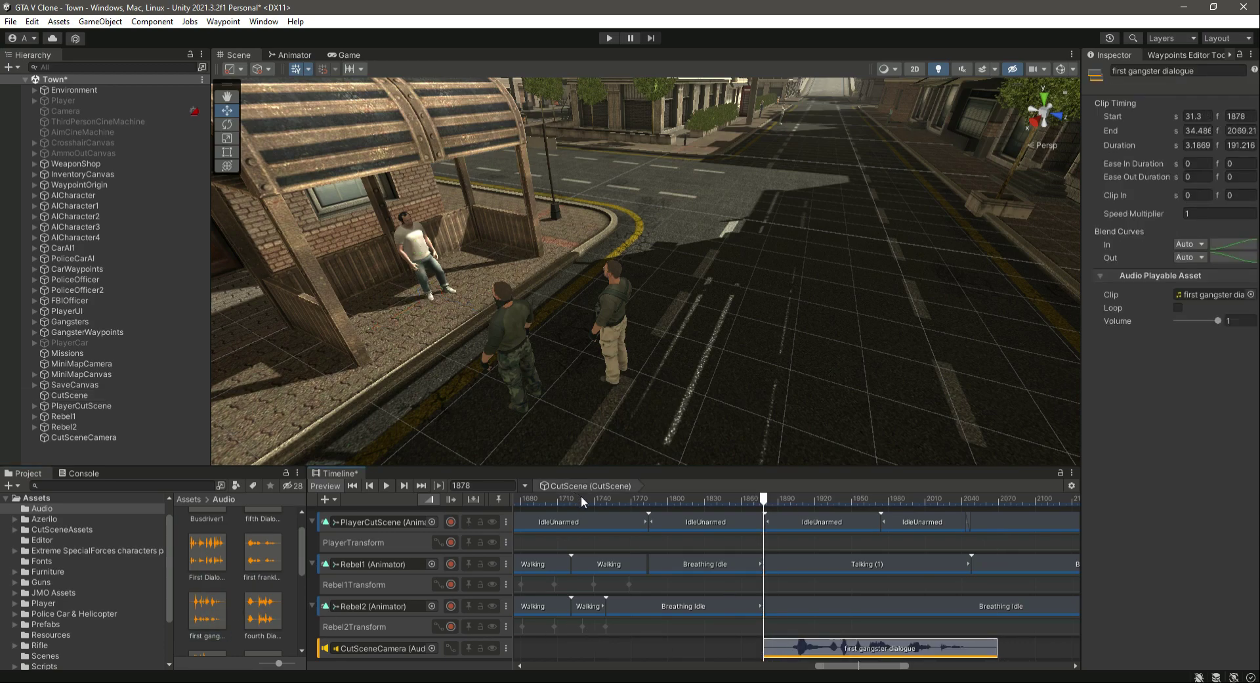
- Play the cutscene through the first gangster dialogue to check its timing against Rebel1's talking clip, replaying it from frame 1924
{"action": "left_click", "coordinate": [469, 485]}
{"action": "left_click", "coordinate": [387, 486]}
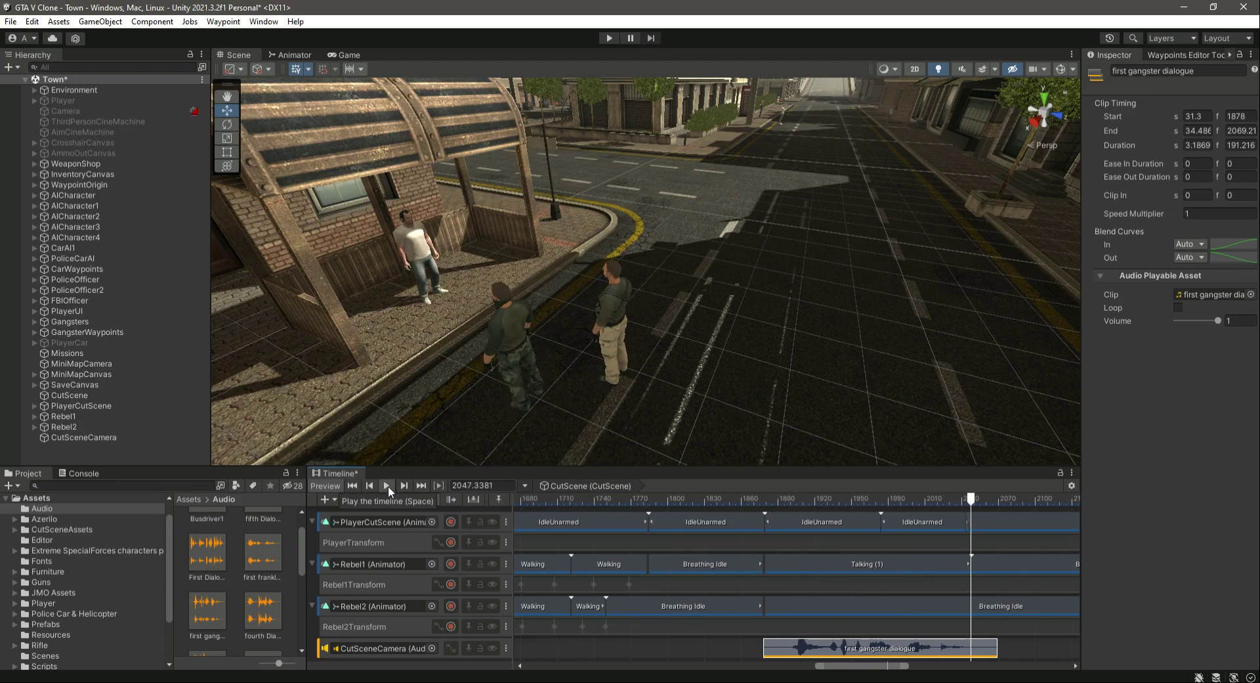
{"action": "left_click", "coordinate": [388, 485]}
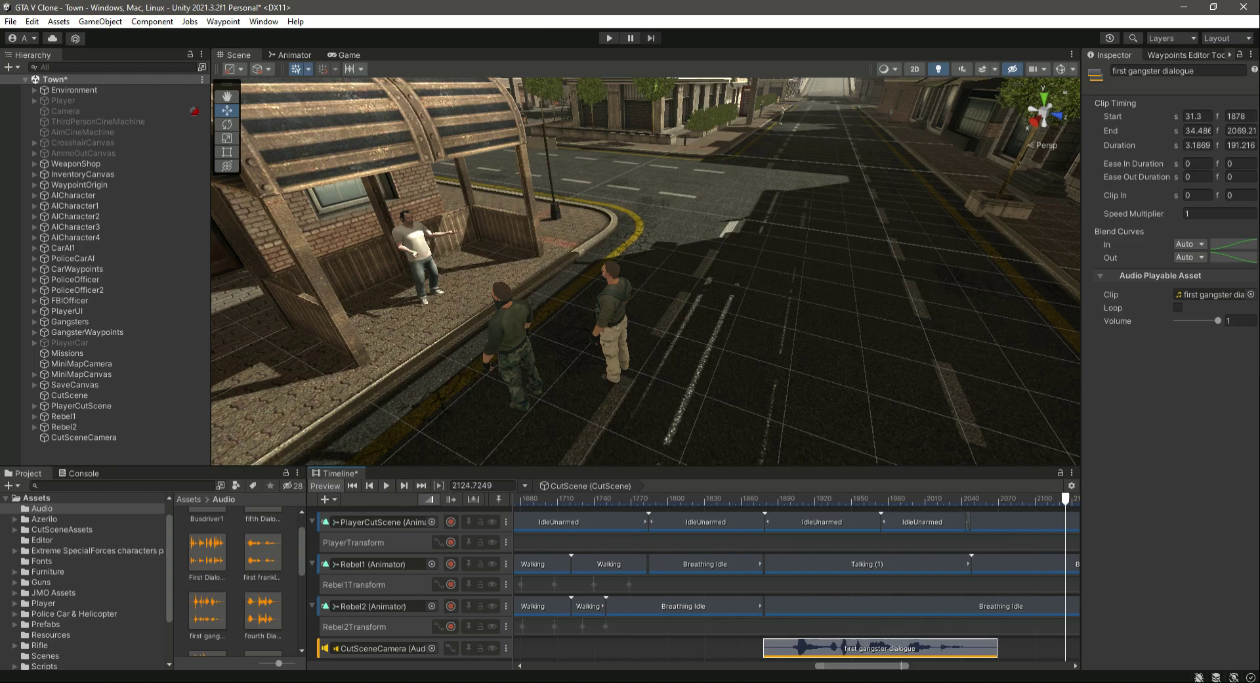
{"action": "left_click_drag", "start_coordinate": [880, 666], "coordinate": [894, 667]}
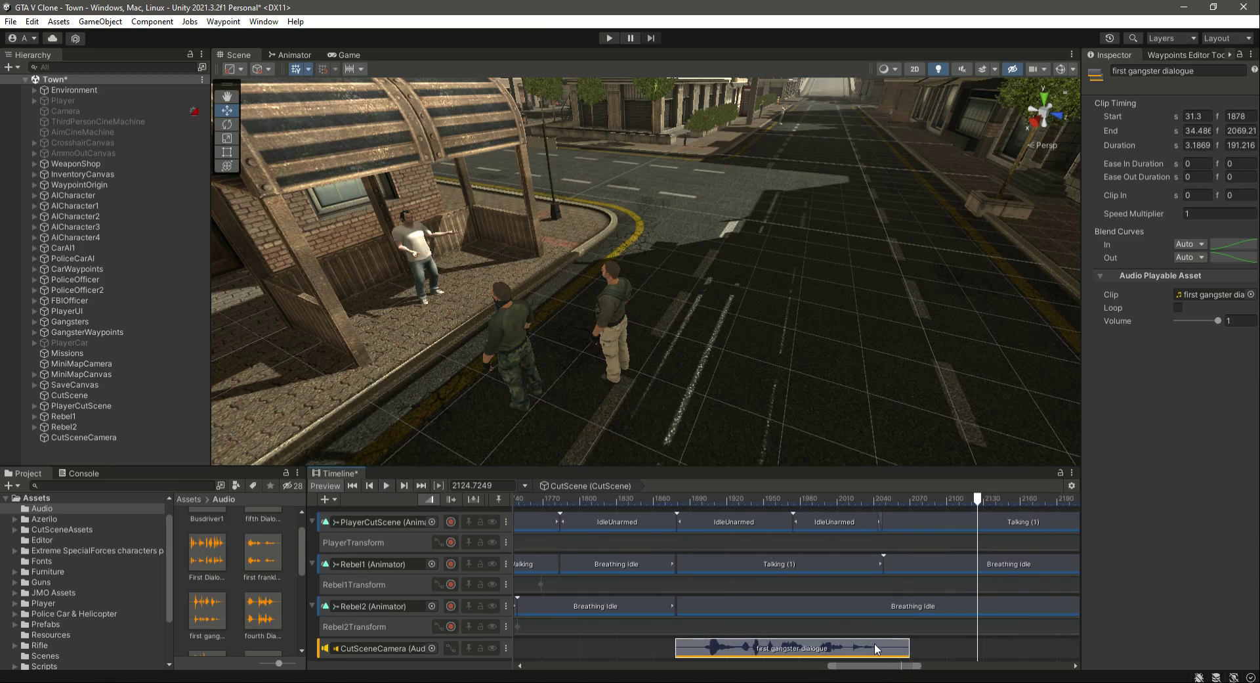
{"action": "left_click_drag", "start_coordinate": [978, 505], "coordinate": [730, 558]}
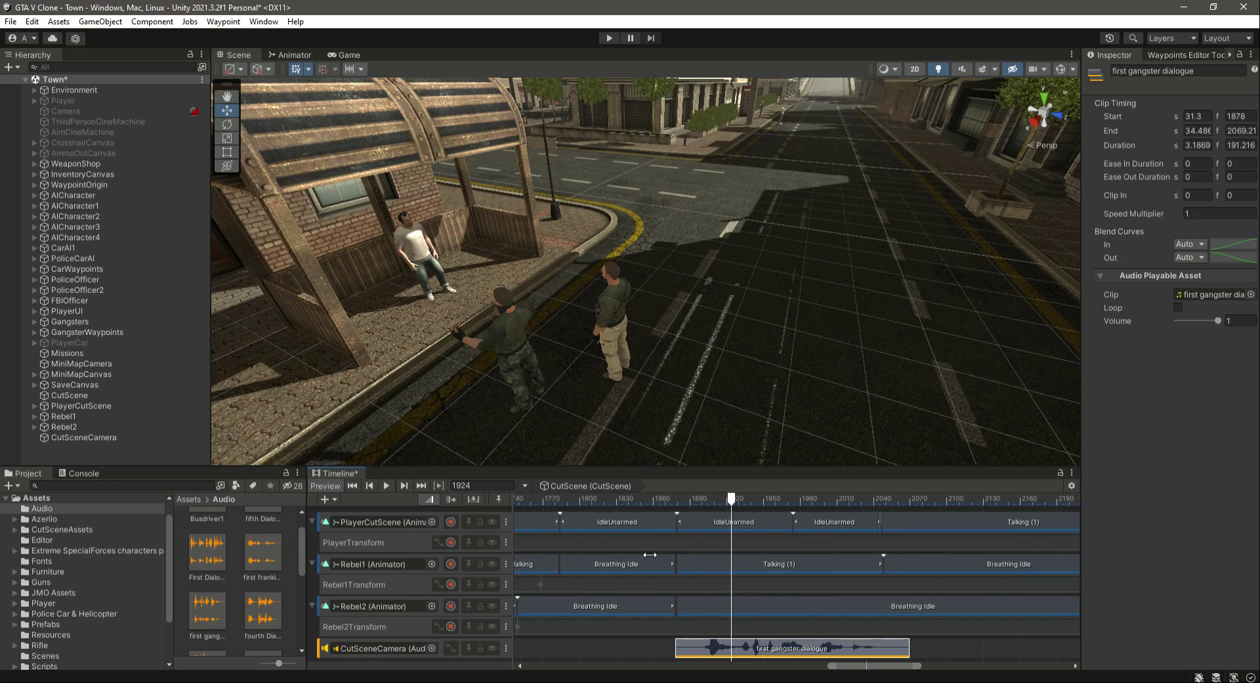
{"action": "left_click", "coordinate": [387, 486]}
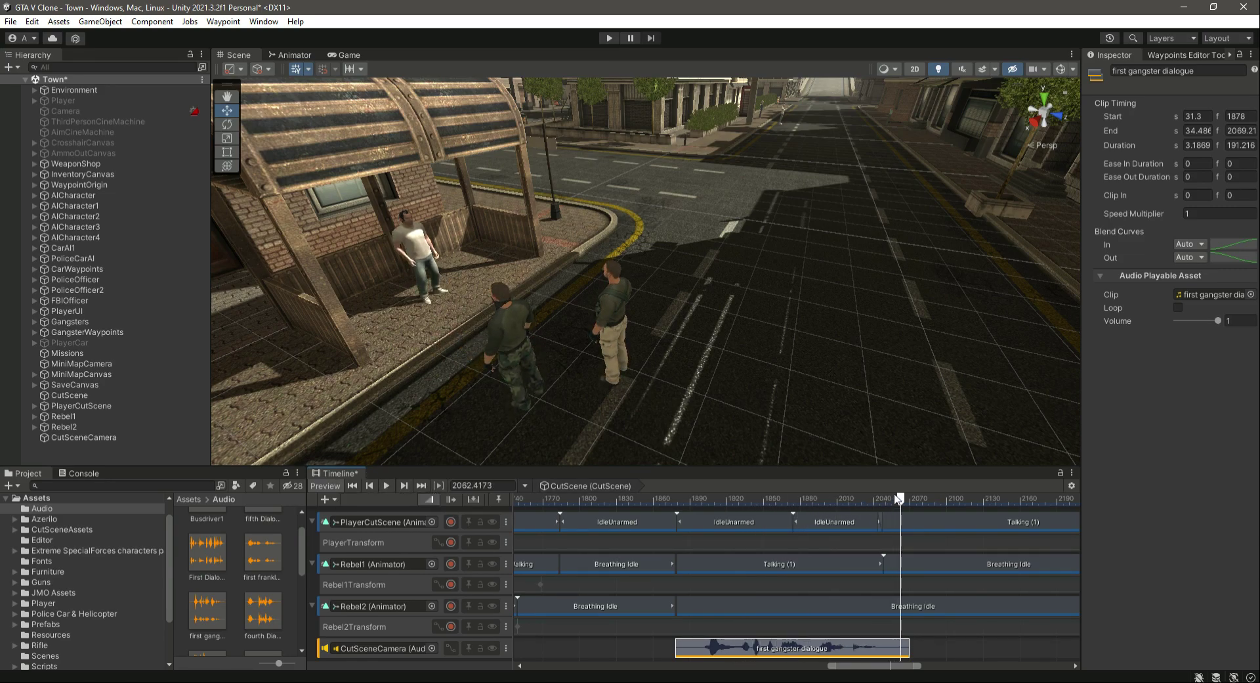
- Trim the end of the first gangster dialogue clip at frame 2046, where Rebel1's Talking (1) clip ends
{"action": "left_click_drag", "start_coordinate": [898, 499], "coordinate": [882, 499]}
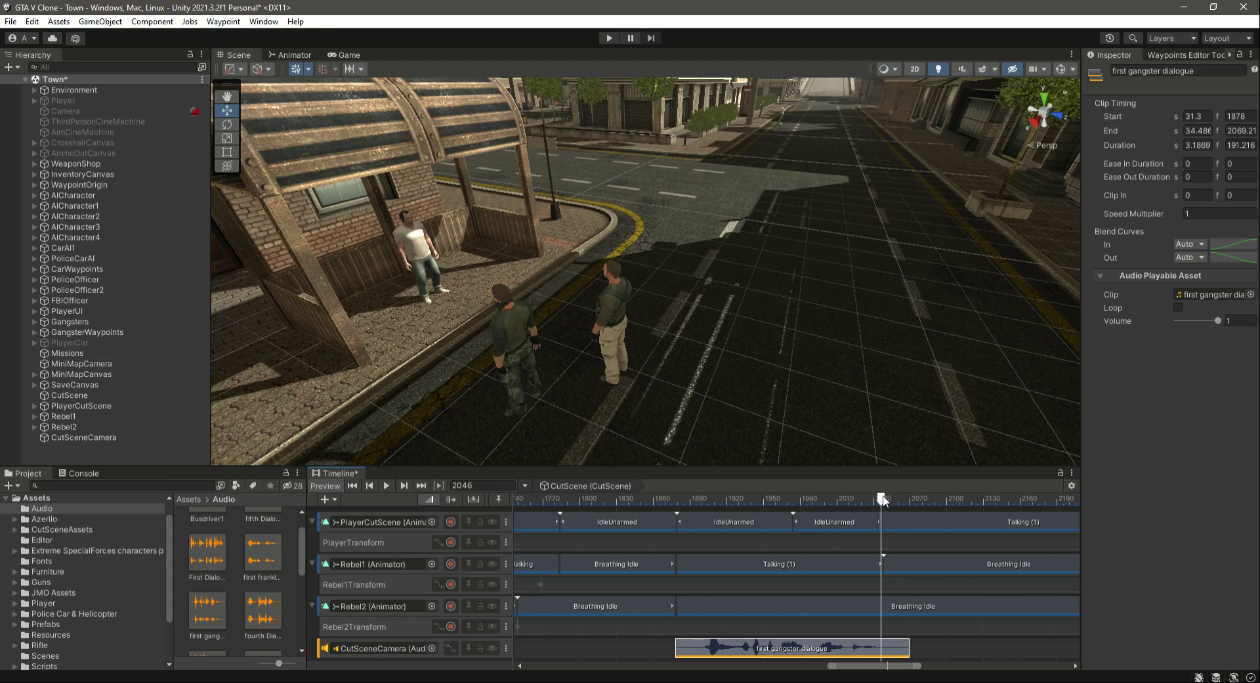
{"action": "key", "text": "o"}
{"action": "left_click", "coordinate": [901, 656]}
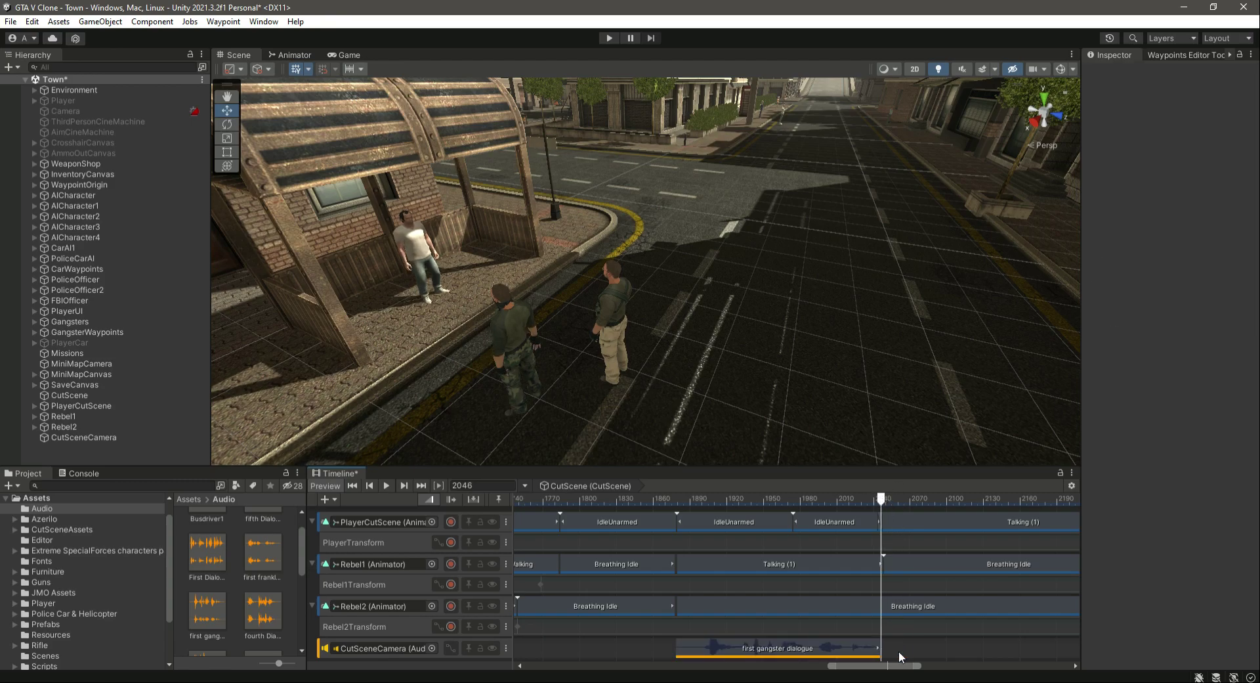
- Place the Second Dialogue Hero sound on the CutSceneCamera audio track, starting at frame 2063, and play it back
{"action": "left_click_drag", "start_coordinate": [905, 670], "coordinate": [912, 669]}
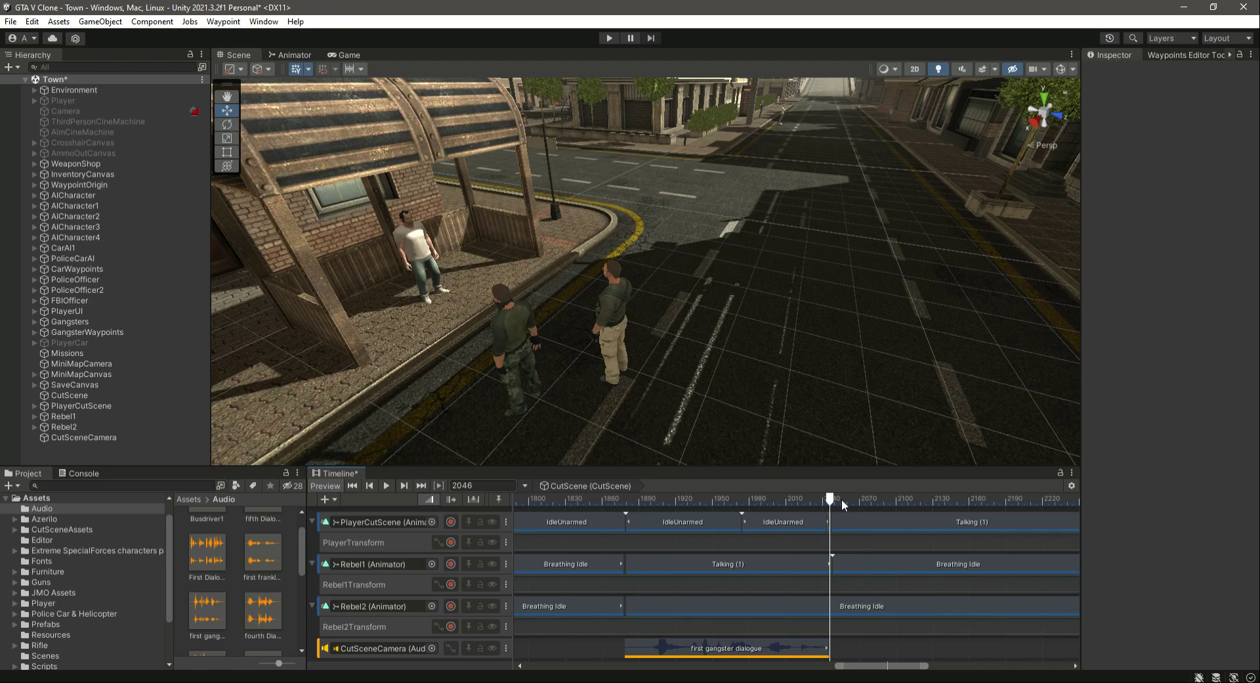
{"action": "left_click_drag", "start_coordinate": [830, 499], "coordinate": [857, 501]}
{"action": "scroll", "coordinate": [237, 574], "scroll_direction": "up", "scroll_amount": 2}
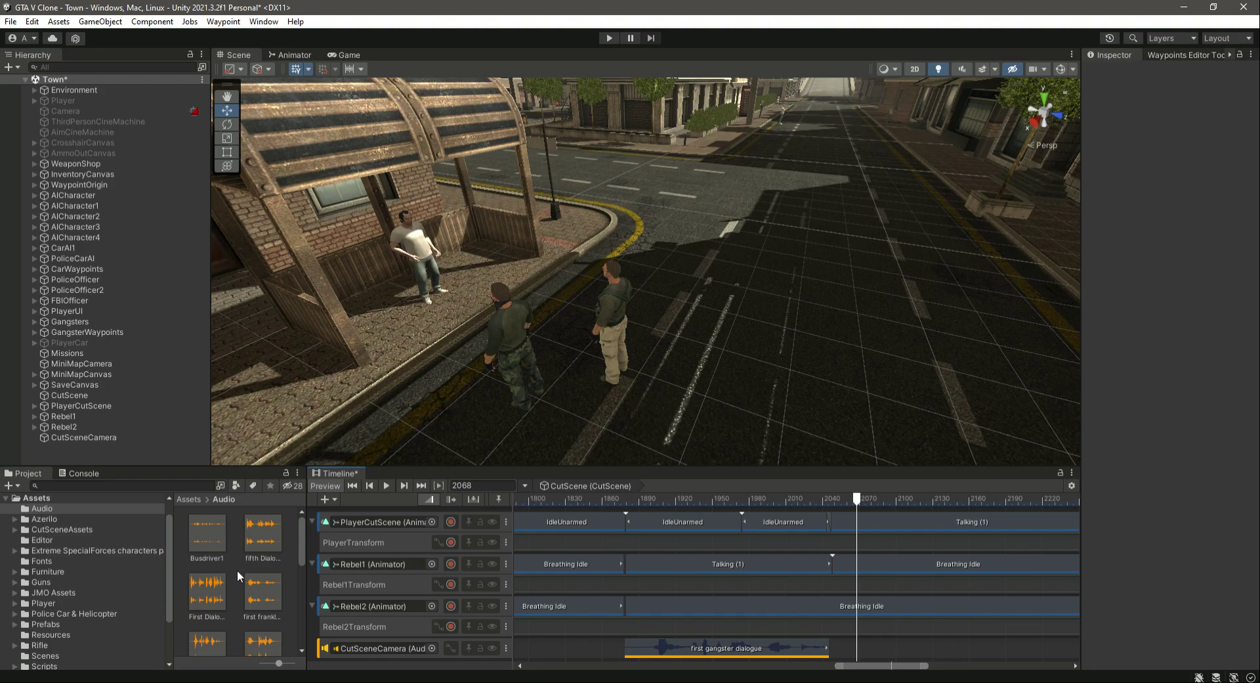
{"action": "scroll", "coordinate": [207, 597], "scroll_direction": "down", "scroll_amount": 6}
{"action": "left_click", "coordinate": [207, 594]}
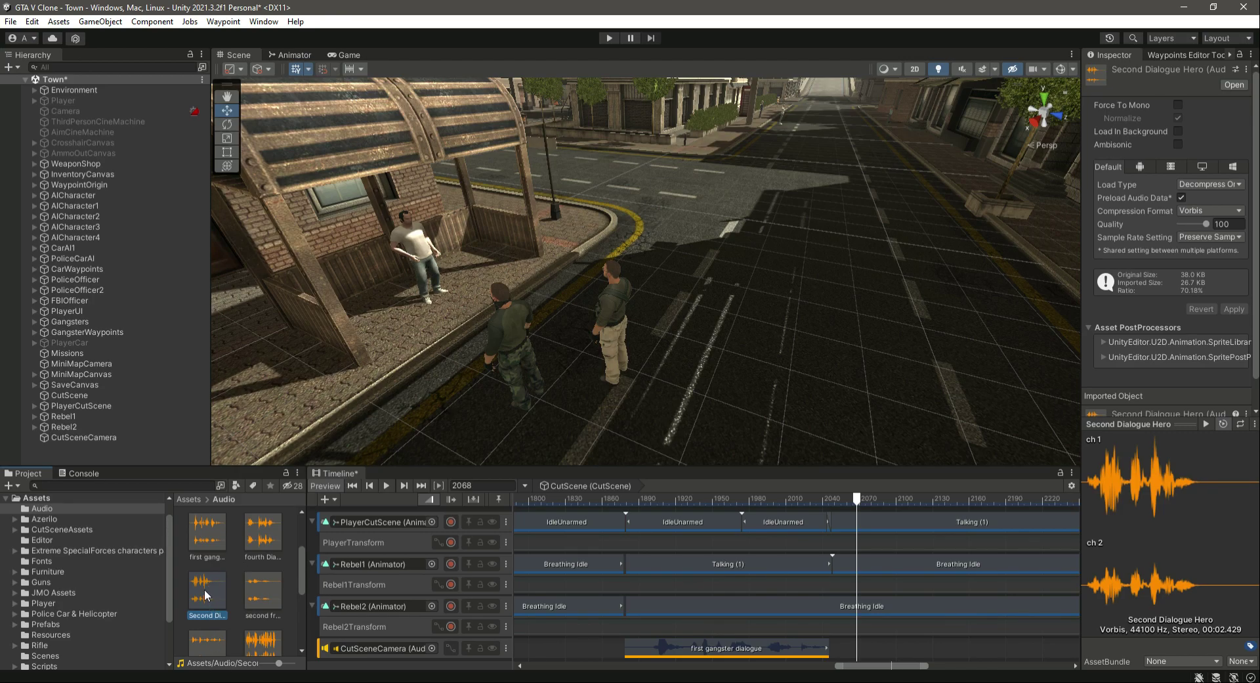
{"action": "left_click_drag", "start_coordinate": [203, 589], "coordinate": [896, 653]}
{"action": "mouse_move", "coordinate": [861, 497]}
{"action": "left_mouse_down"}
{"action": "mouse_move", "coordinate": [834, 501]}
{"action": "mouse_move", "coordinate": [852, 503]}
{"action": "left_mouse_up"}
{"action": "left_click_drag", "start_coordinate": [891, 651], "coordinate": [894, 652]}
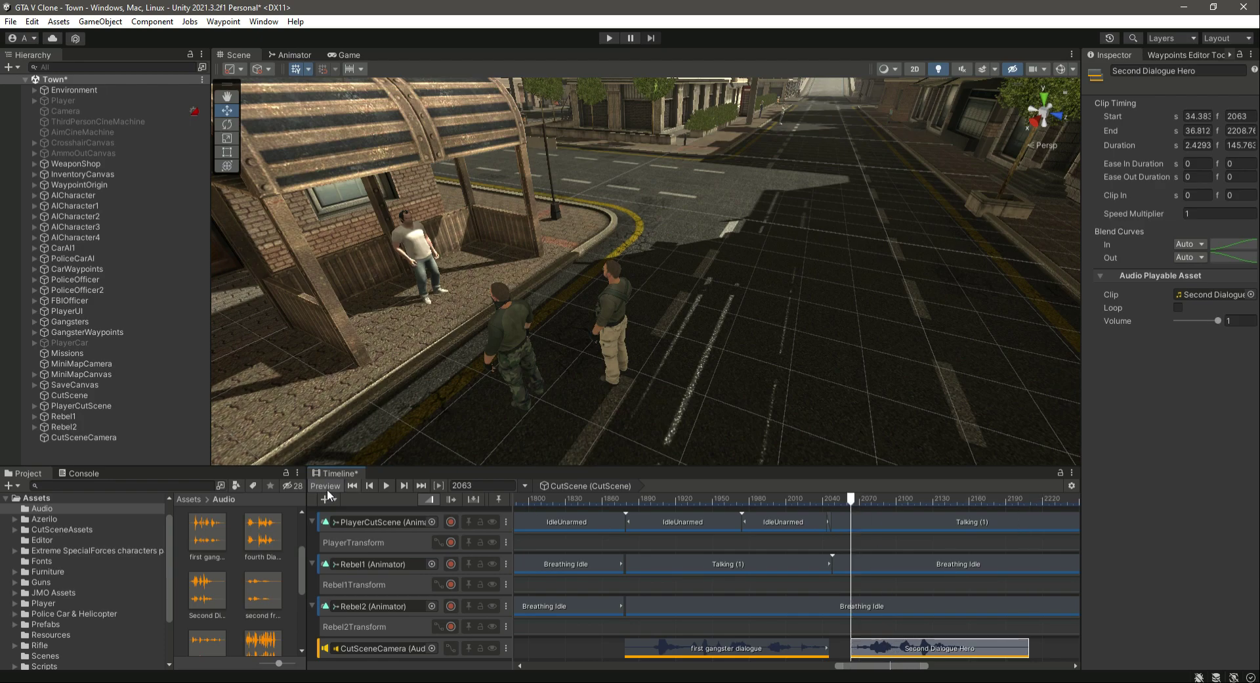
{"action": "left_click", "coordinate": [385, 485]}
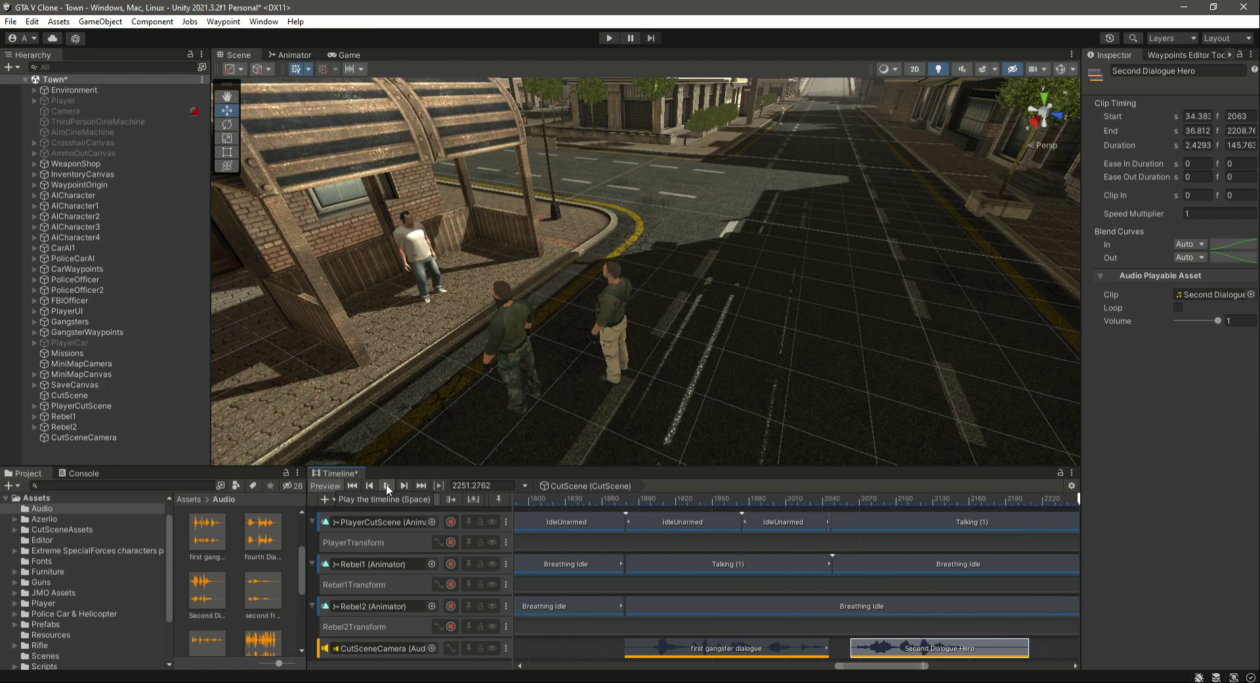
{"action": "left_click", "coordinate": [385, 485]}
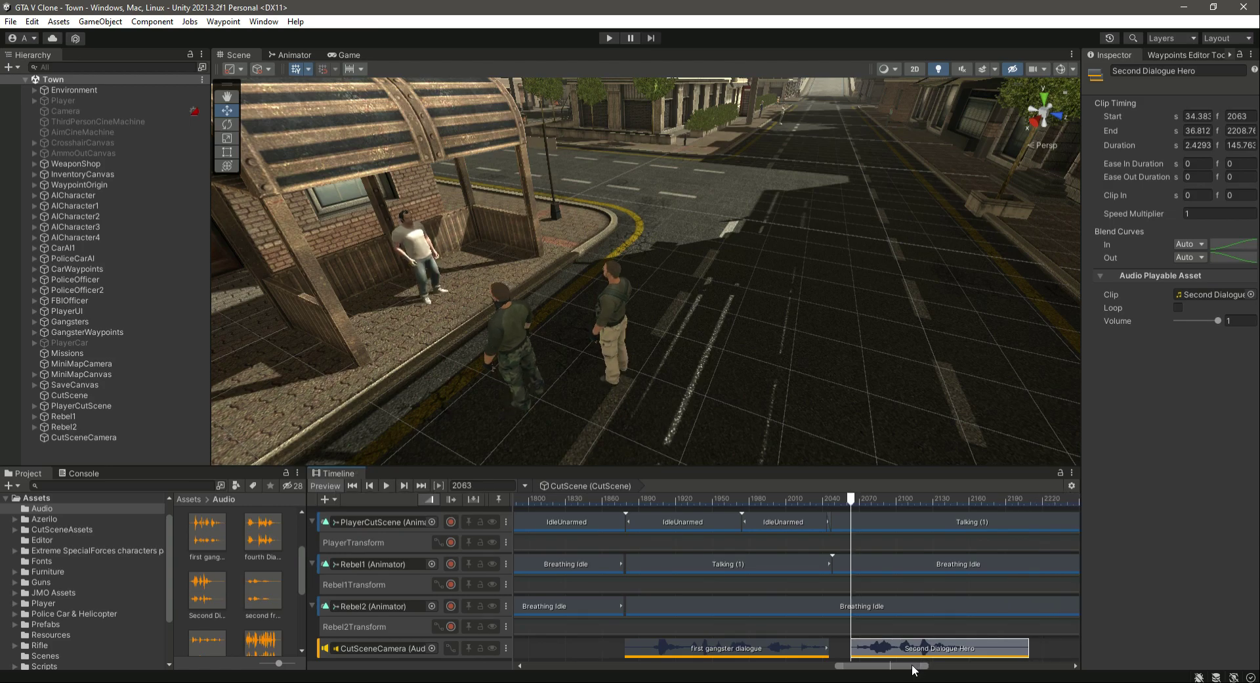
- Place the second gangster dialogue sound on the CutSceneCamera audio track, starting at frame 2313
{"action": "scroll", "coordinate": [871, 628], "scroll_direction": "right", "scroll_amount": 5}
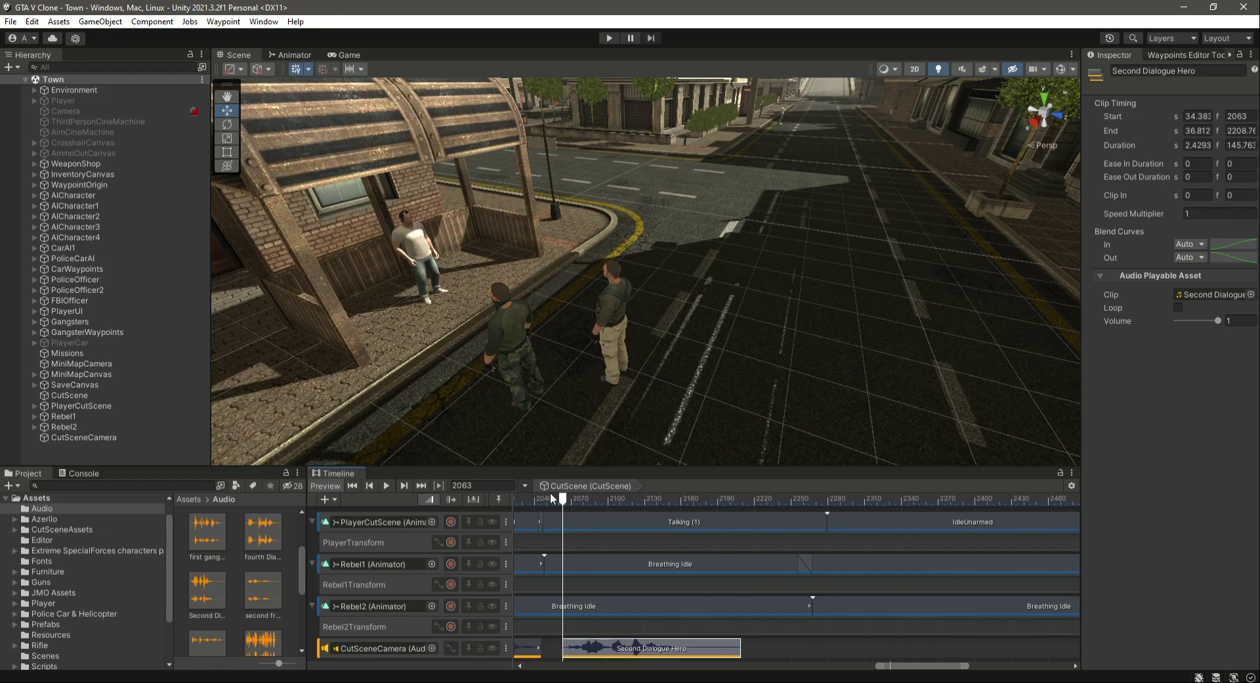
{"action": "left_click_drag", "start_coordinate": [562, 500], "coordinate": [921, 543]}
{"action": "left_click_drag", "start_coordinate": [921, 668], "coordinate": [941, 671]}
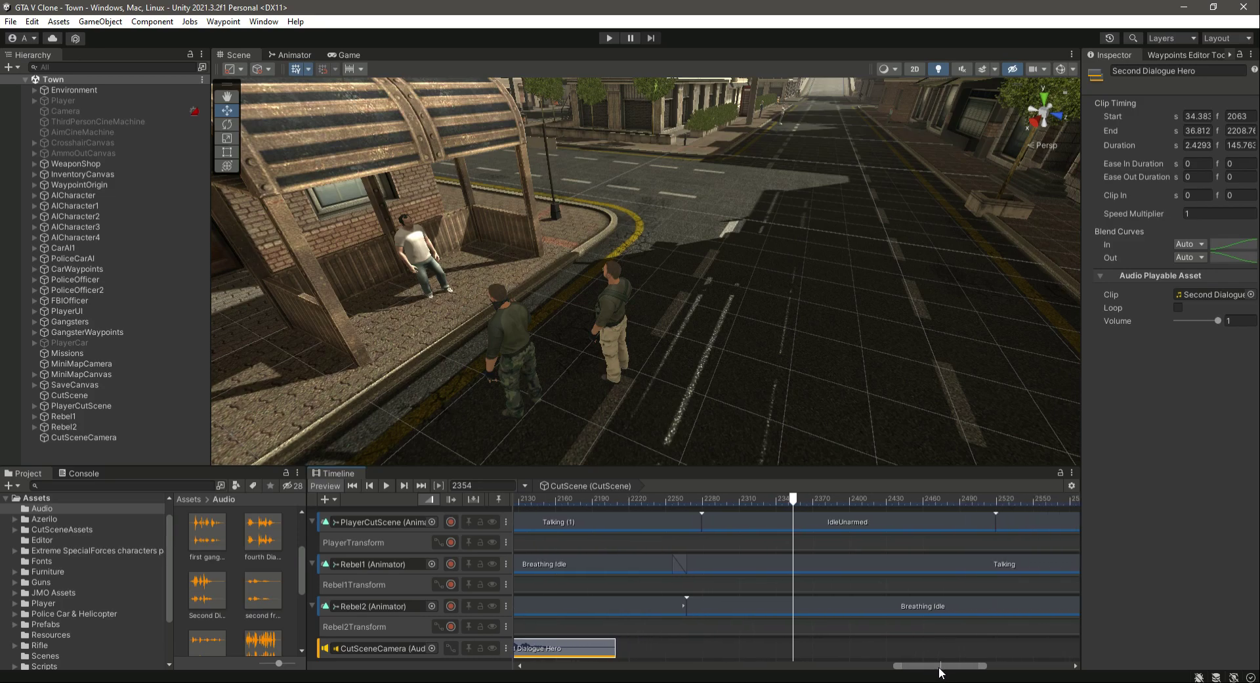
{"action": "scroll", "coordinate": [234, 595], "scroll_direction": "down", "scroll_amount": 1}
{"action": "left_click", "coordinate": [223, 603]}
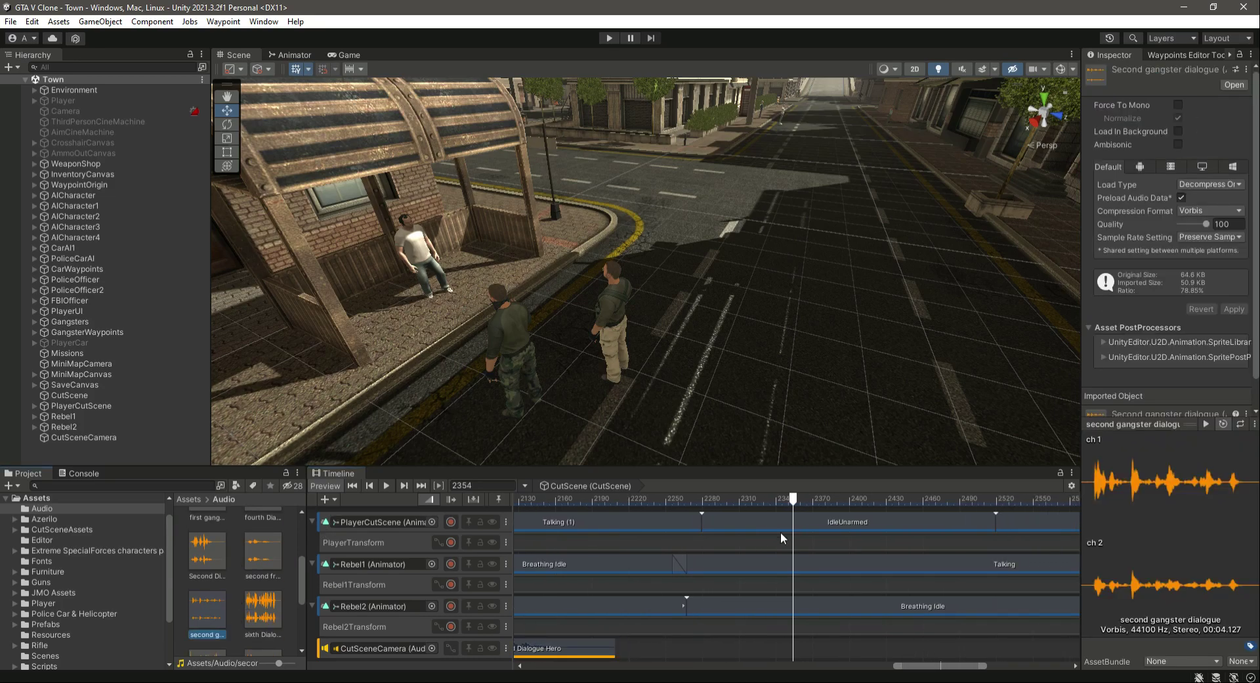
{"action": "left_click_drag", "start_coordinate": [794, 498], "coordinate": [745, 541]}
{"action": "left_click_drag", "start_coordinate": [206, 610], "coordinate": [760, 653]}
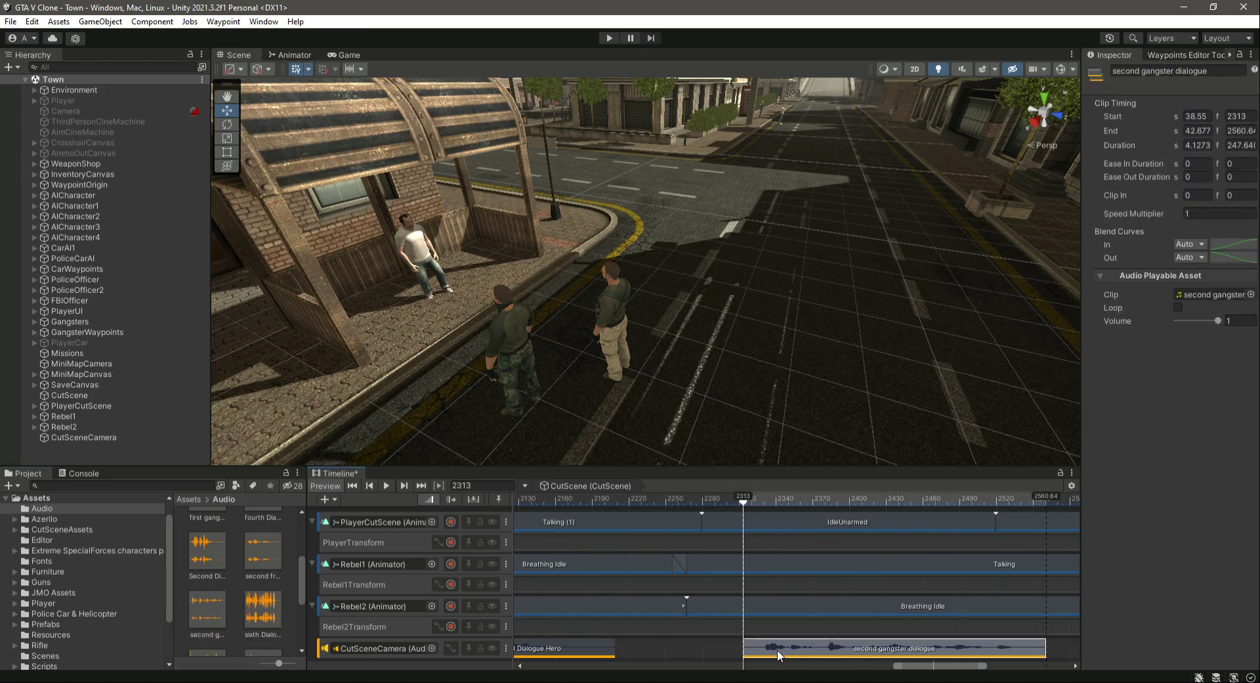
- Play the cutscene from frame 2313 to check the second gangster dialogue against Rebel1's Talking clip
{"action": "left_click", "coordinate": [388, 487]}
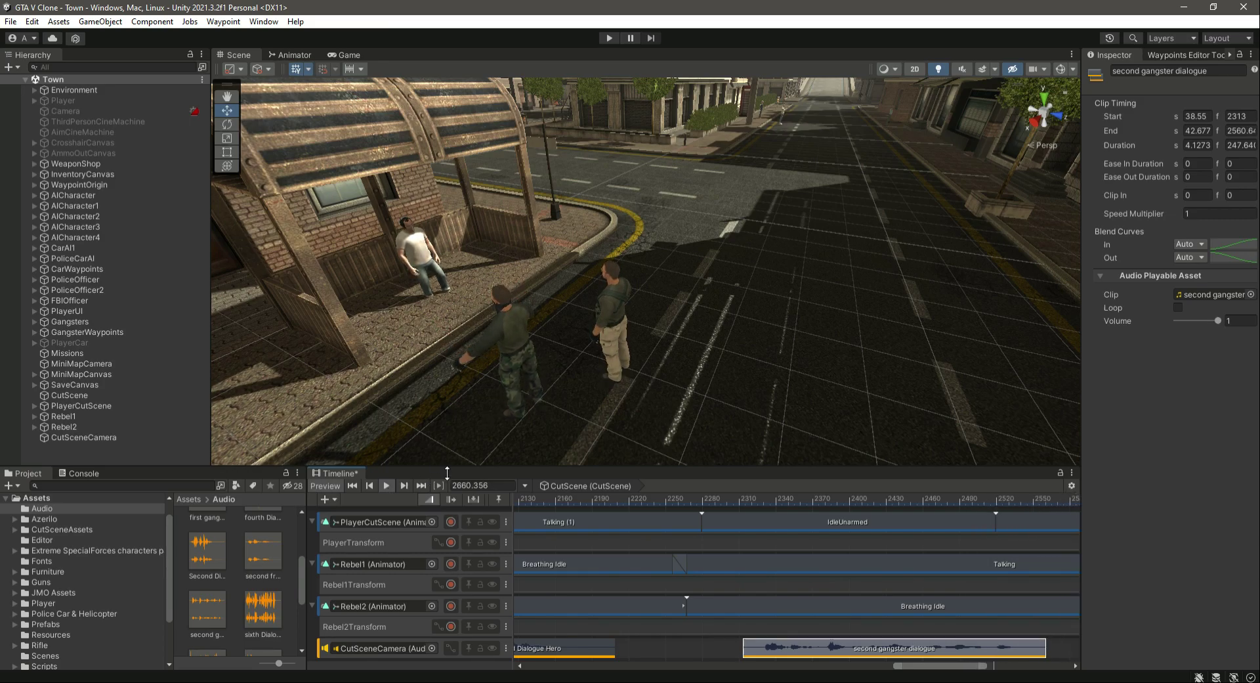
{"action": "left_click_drag", "start_coordinate": [937, 666], "coordinate": [970, 666]}
{"action": "left_click", "coordinate": [385, 483]}
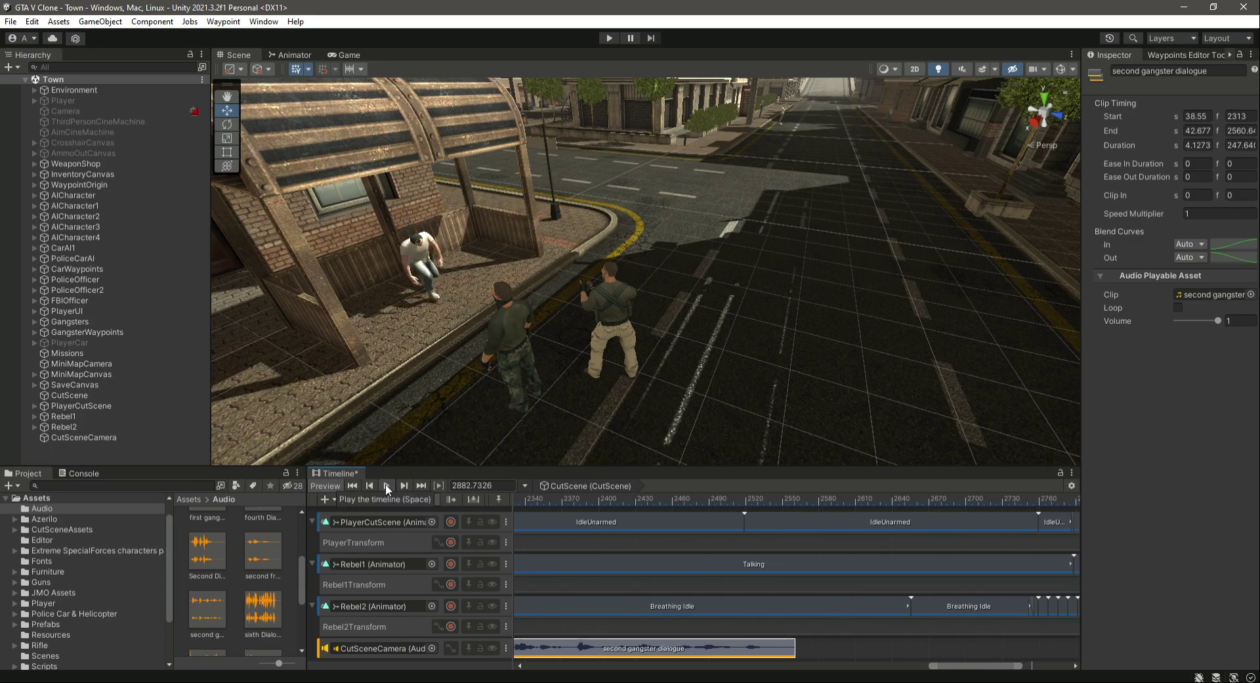
- Place the Third Dialogue Hero sound on the CutSceneCamera audio track, starting at frame 2849 within the player's Kneel clip
{"action": "left_click_drag", "start_coordinate": [981, 666], "coordinate": [1026, 671]}
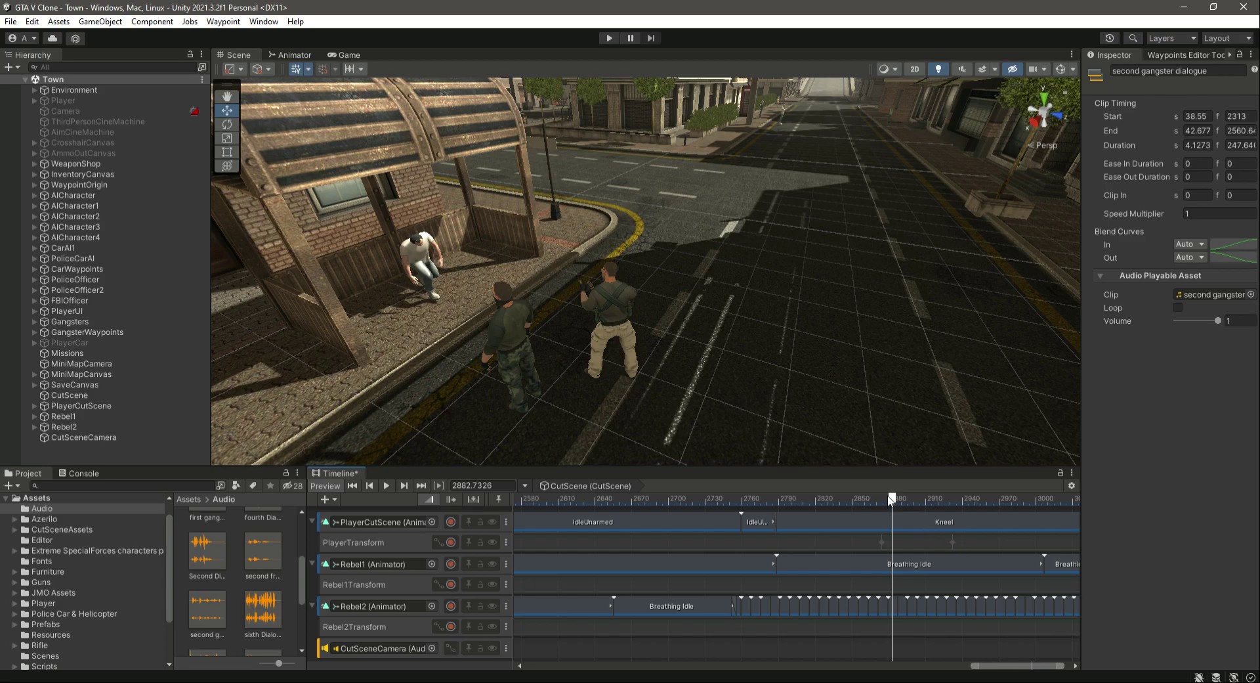
{"action": "left_click_drag", "start_coordinate": [876, 497], "coordinate": [851, 524]}
{"action": "scroll", "coordinate": [236, 591], "scroll_direction": "down", "scroll_amount": 2}
{"action": "left_click", "coordinate": [202, 637]}
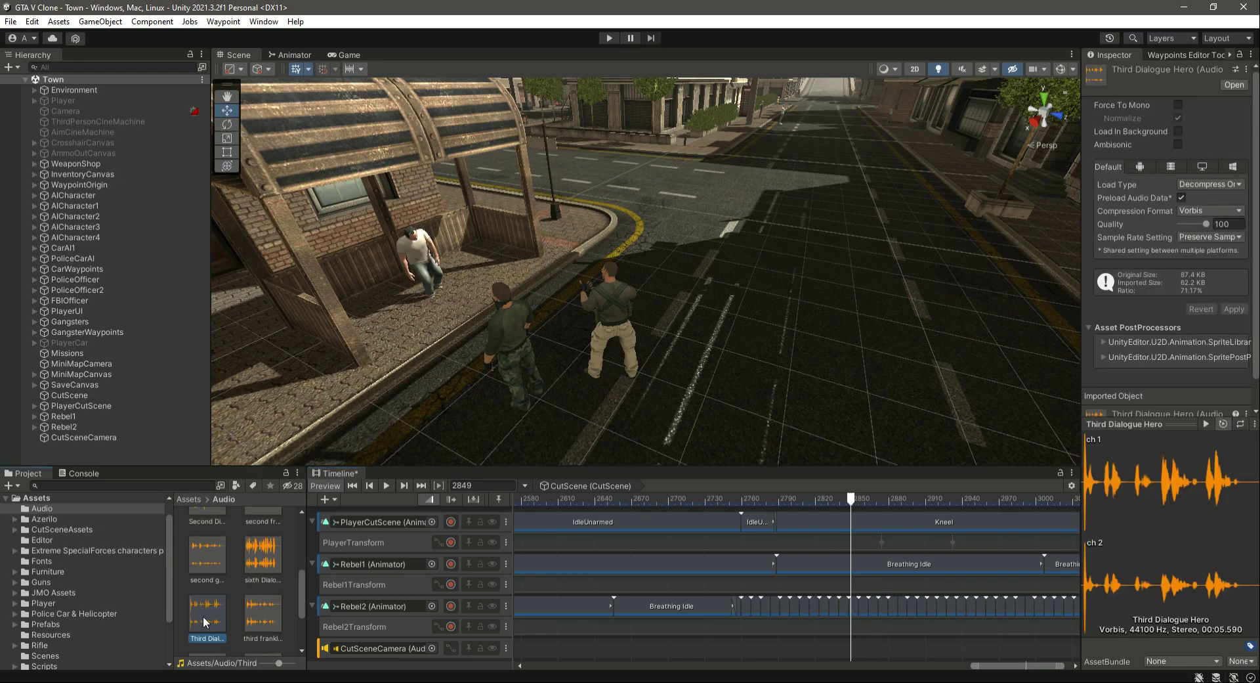
{"action": "left_click_drag", "start_coordinate": [204, 621], "coordinate": [873, 651]}
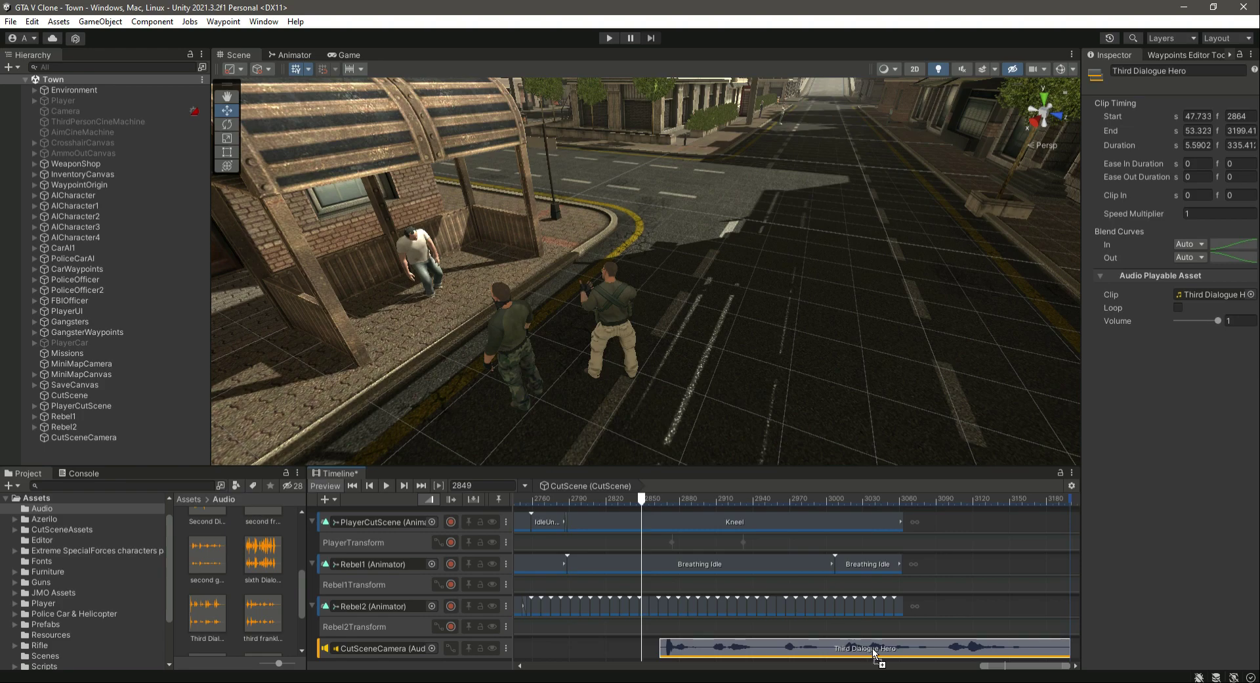
{"action": "left_click_drag", "start_coordinate": [988, 665], "coordinate": [960, 668]}
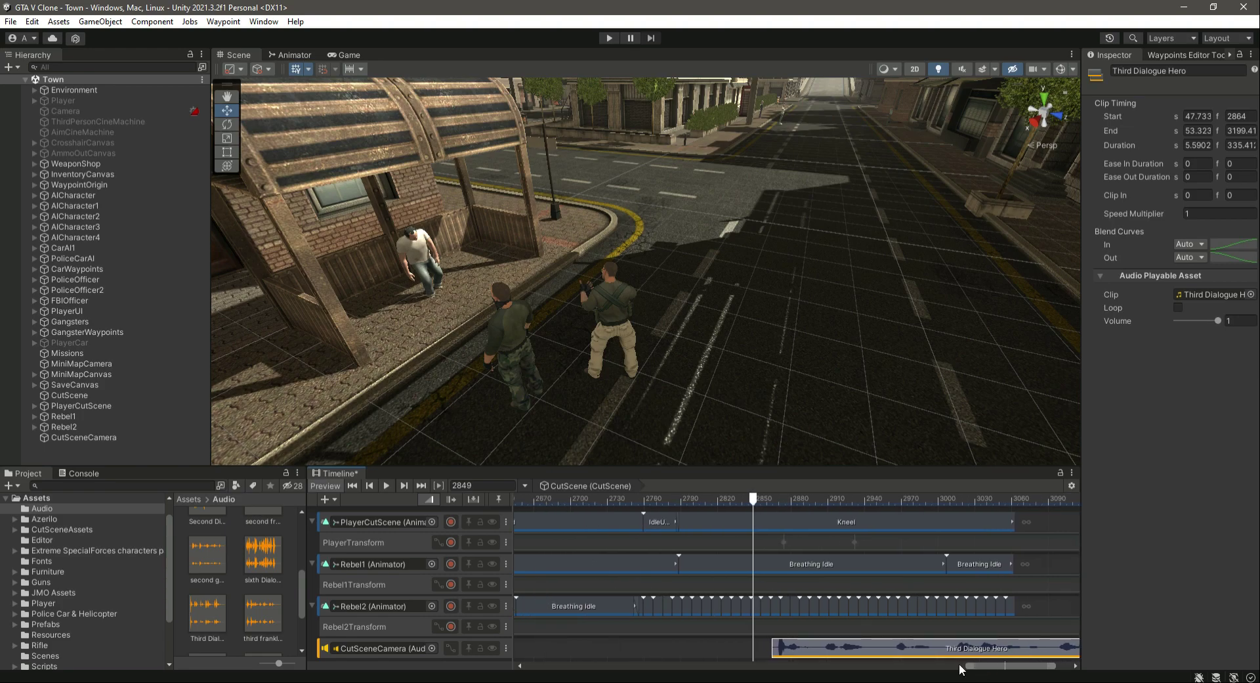
{"action": "left_click_drag", "start_coordinate": [852, 652], "coordinate": [841, 652]}
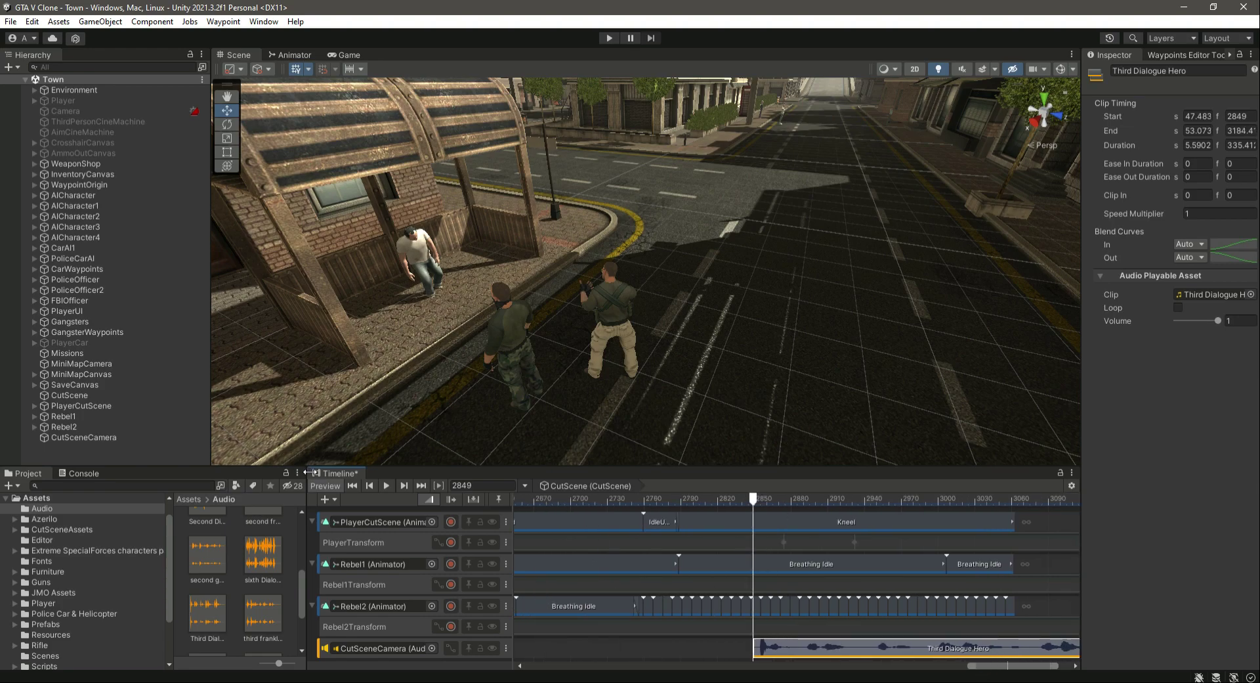
- Split the Third Dialogue Hero clip at frame 2889, delete its opening piece, and move the remainder to start at frame 2863
{"action": "left_click", "coordinate": [388, 485]}
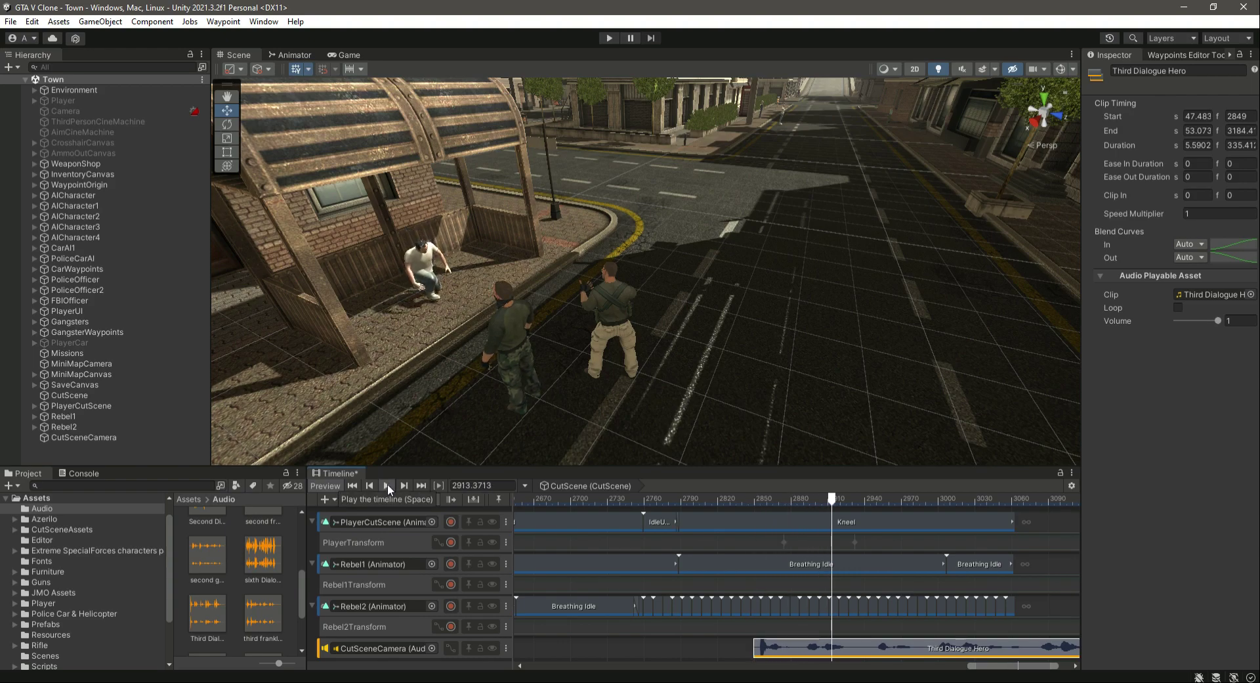
{"action": "left_click", "coordinate": [895, 499]}
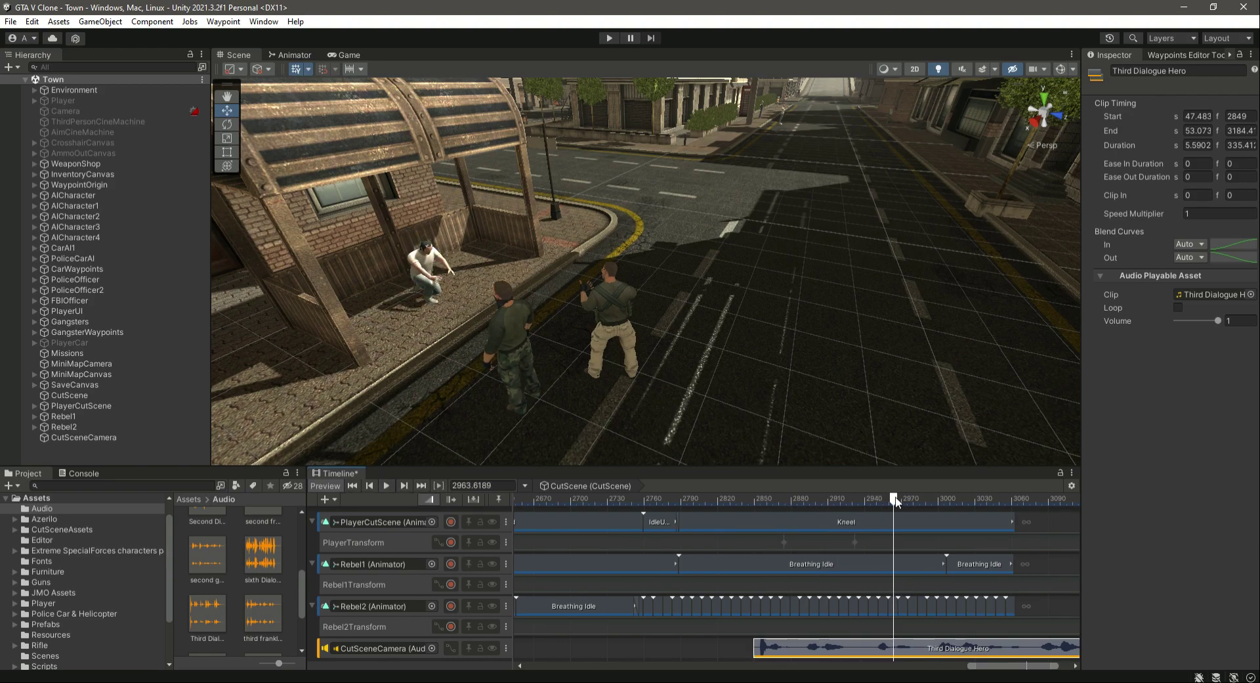
{"action": "left_click_drag", "start_coordinate": [897, 500], "coordinate": [802, 515]}
{"action": "key", "text": "s"}
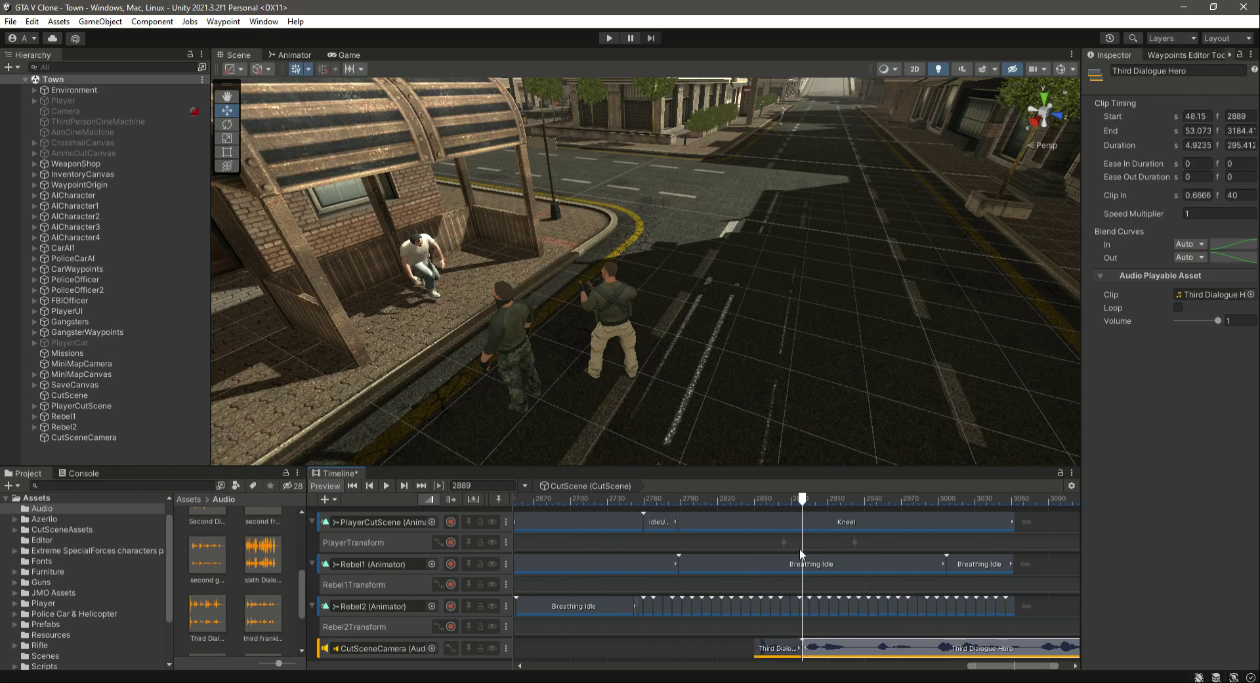
{"action": "left_click", "coordinate": [778, 648]}
{"action": "key", "text": "Delete"}
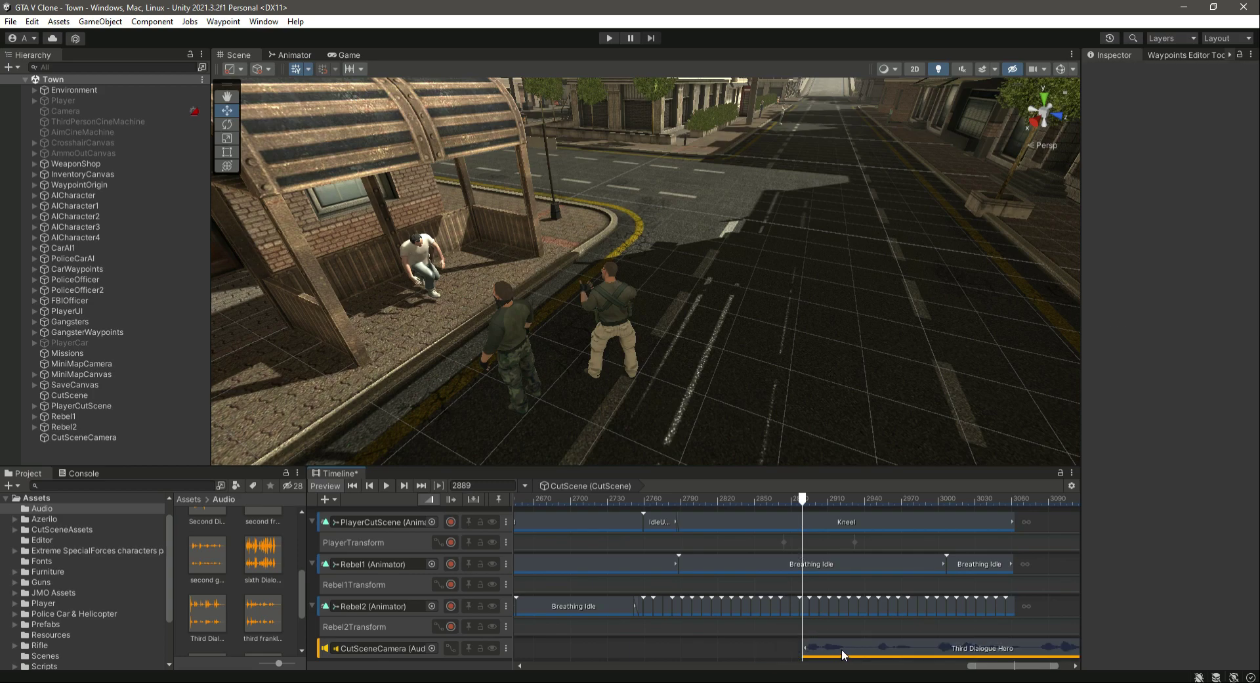
{"action": "left_click_drag", "start_coordinate": [842, 648], "coordinate": [809, 650]}
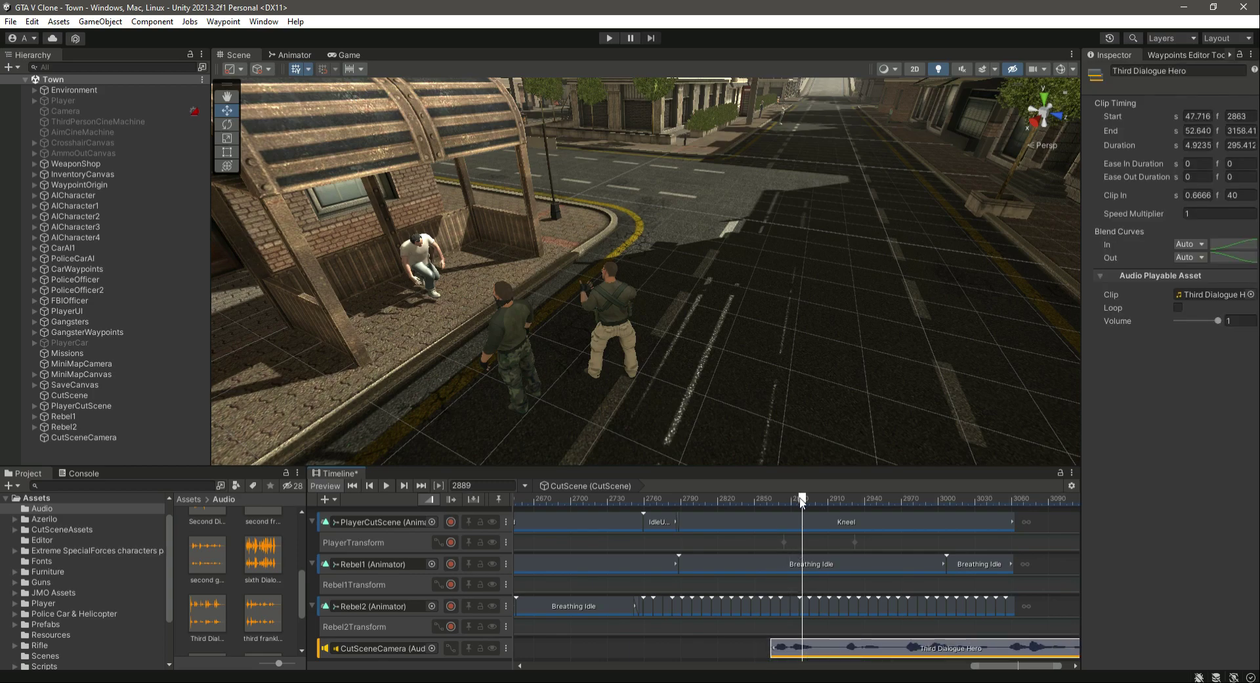
- Play the cutscene from frame 2833, split the Third Dialogue Hero clip at frame 3040, and delete the piece after it
{"action": "left_click_drag", "start_coordinate": [802, 502], "coordinate": [731, 506]}
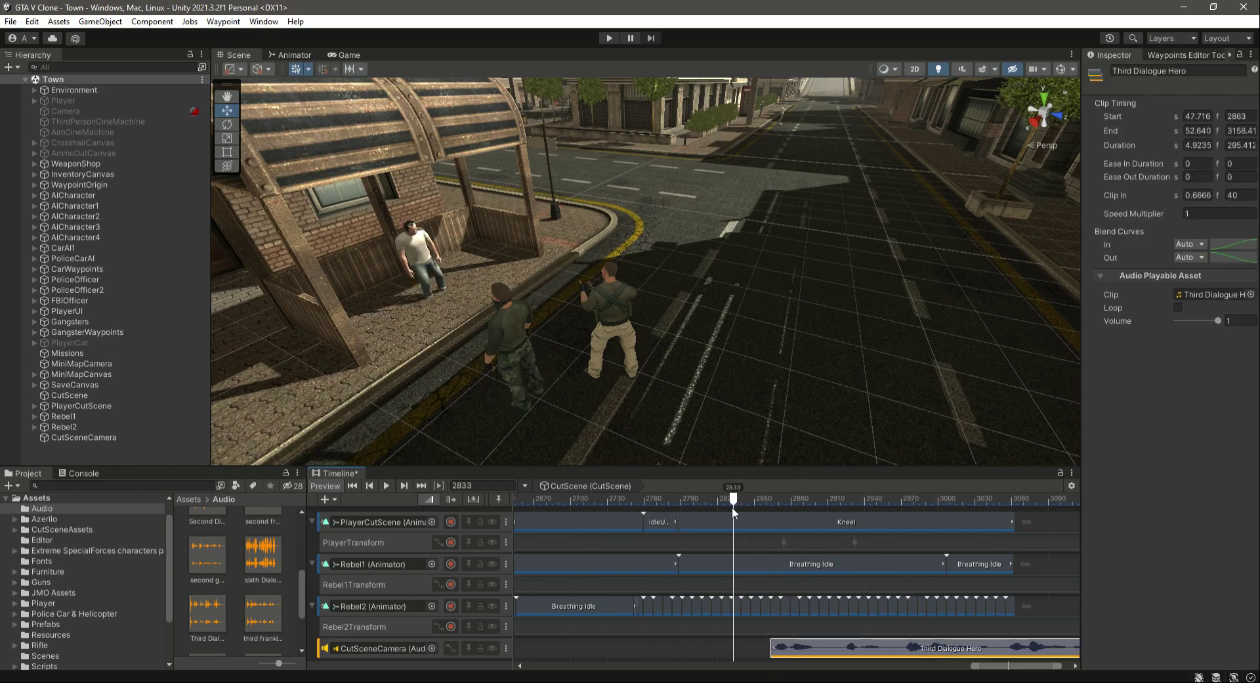
{"action": "left_click", "coordinate": [386, 486]}
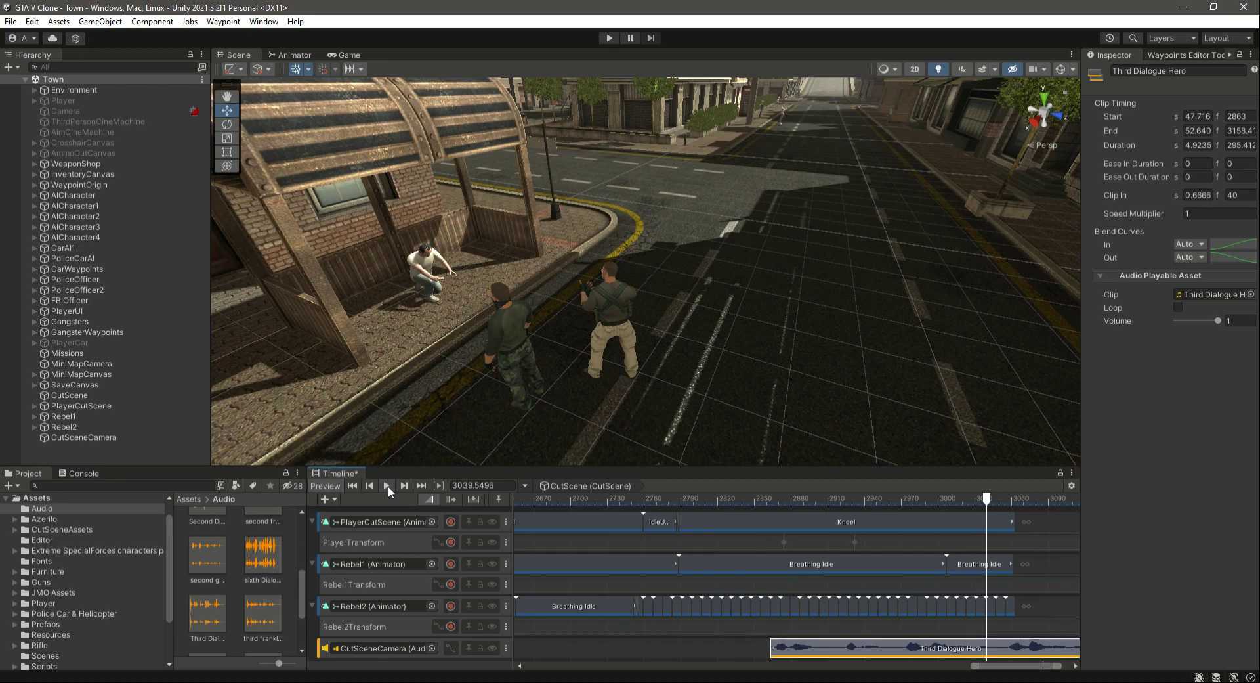
{"action": "left_click", "coordinate": [986, 503]}
{"action": "key", "text": "s"}
{"action": "left_click", "coordinate": [1003, 655]}
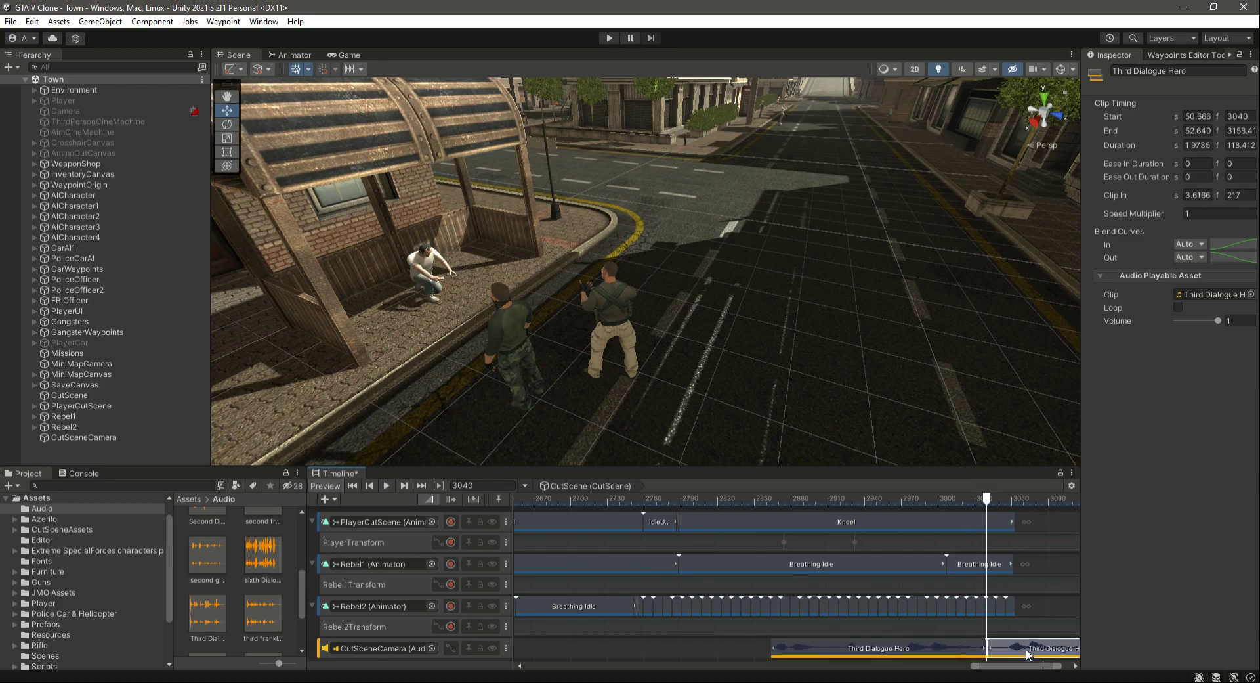
{"action": "key", "text": "Delete"}
- Move the playhead to frame 1405 and review the arrangement of all animation and audio clips across the timeline
{"action": "left_click_drag", "start_coordinate": [1029, 669], "coordinate": [788, 666]}
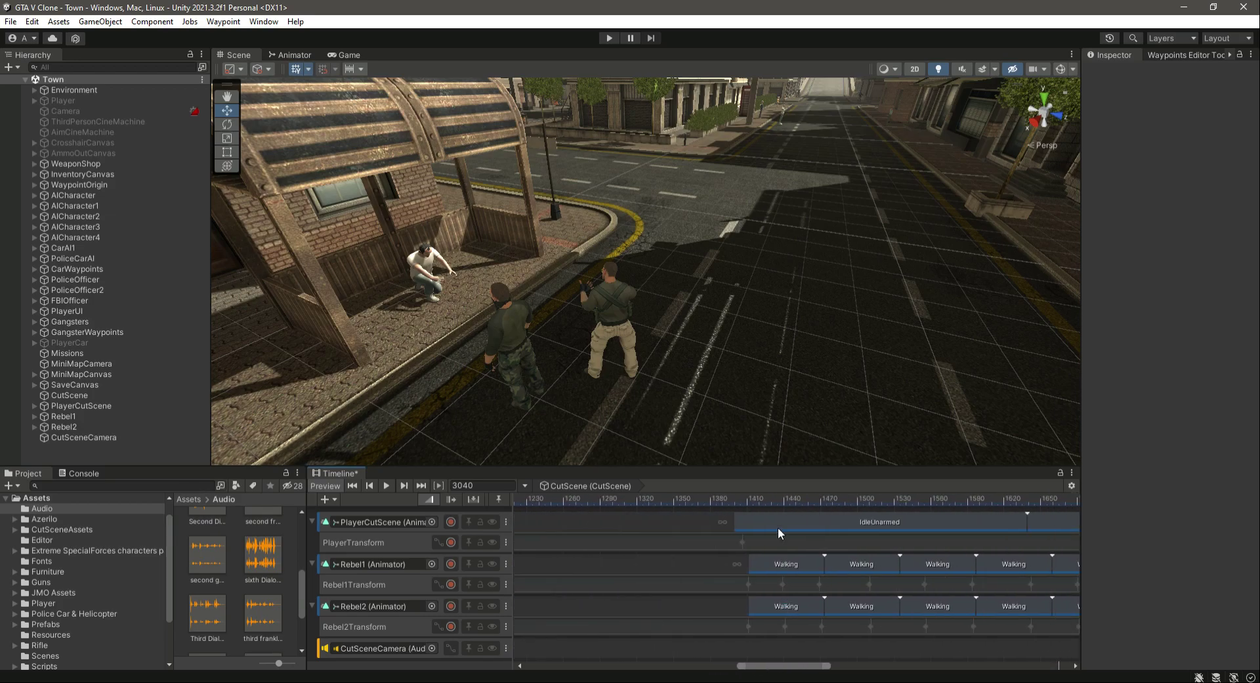
{"action": "mouse_move", "coordinate": [738, 498]}
{"action": "left_mouse_down"}
{"action": "mouse_move", "coordinate": [877, 506]}
{"action": "mouse_move", "coordinate": [741, 513]}
{"action": "left_mouse_up"}
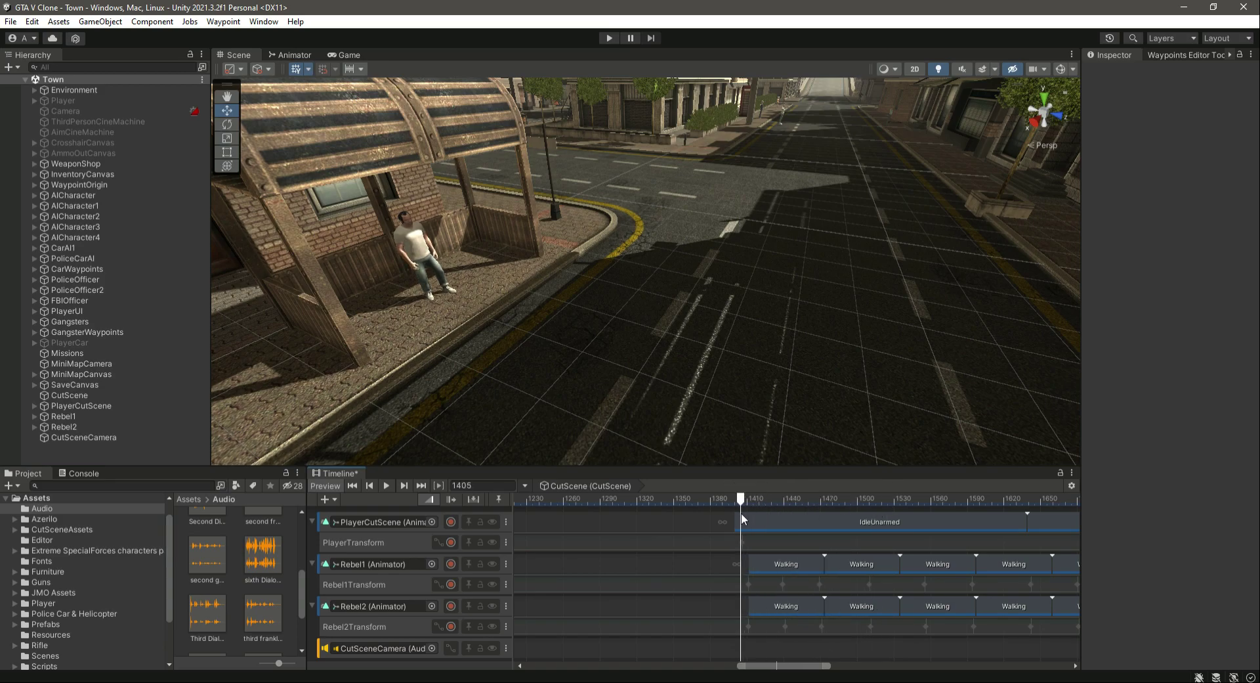
{"action": "left_click_drag", "start_coordinate": [795, 667], "coordinate": [936, 675]}
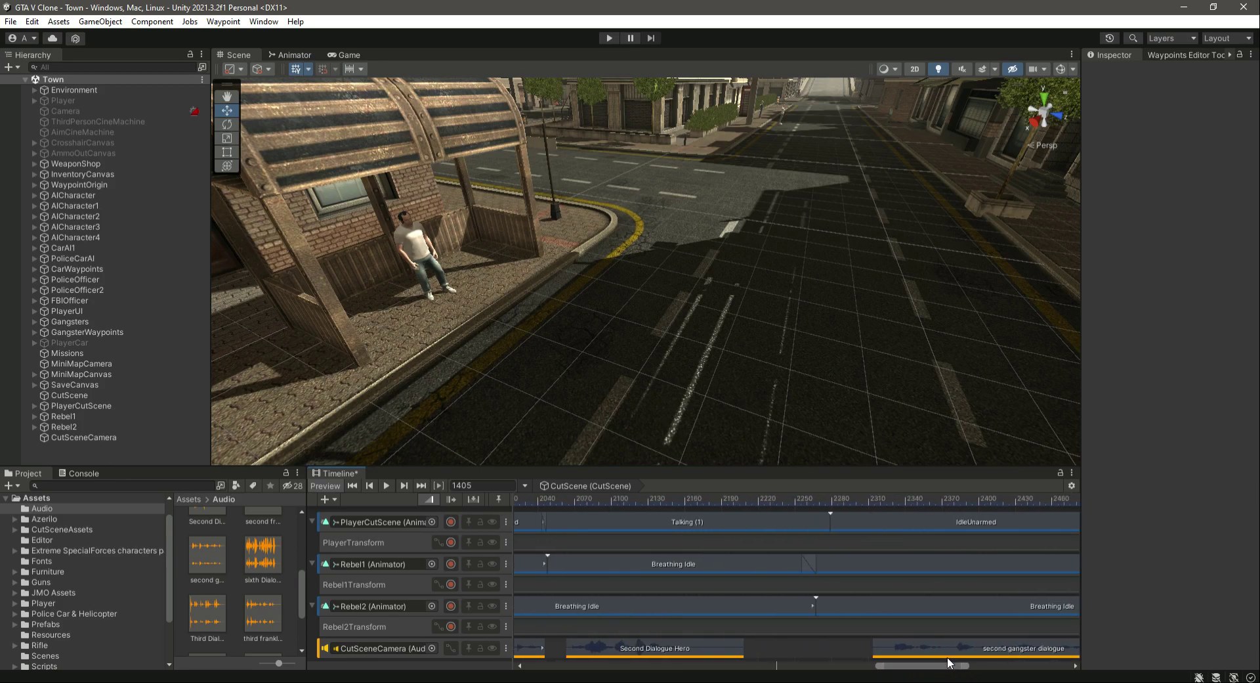
{"action": "scroll", "coordinate": [942, 603], "scroll_direction": "down", "scroll_amount": 6}
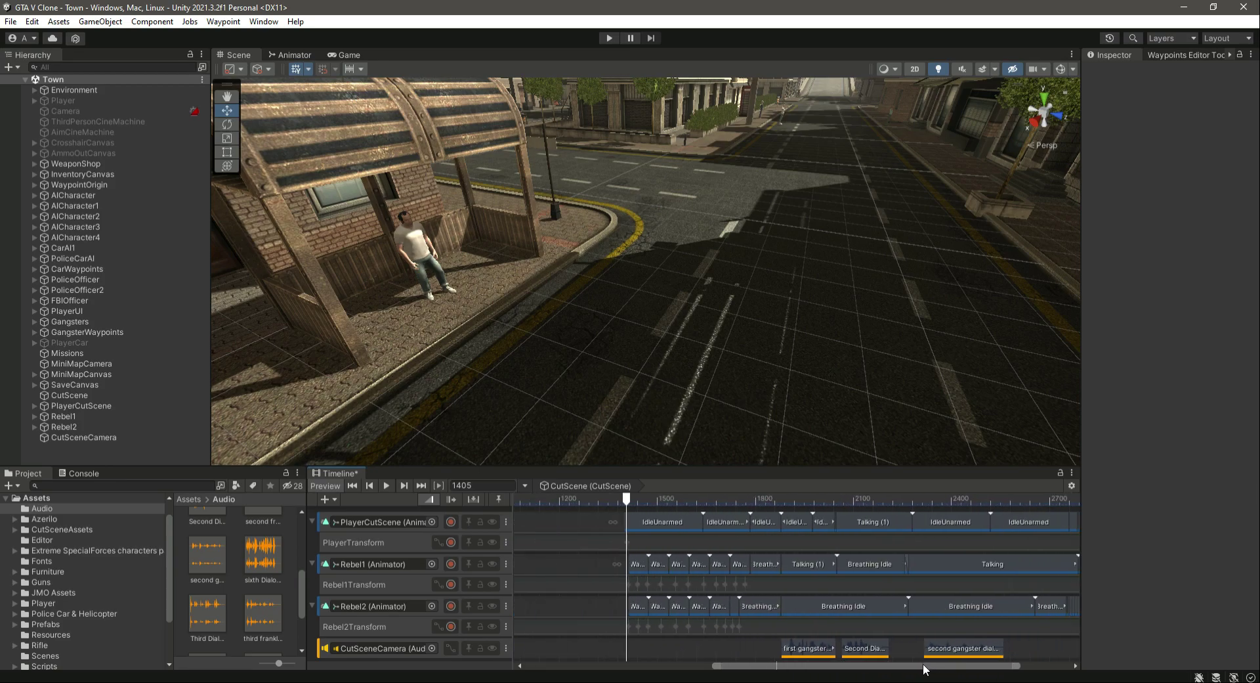
{"action": "left_click_drag", "start_coordinate": [925, 669], "coordinate": [1052, 673]}
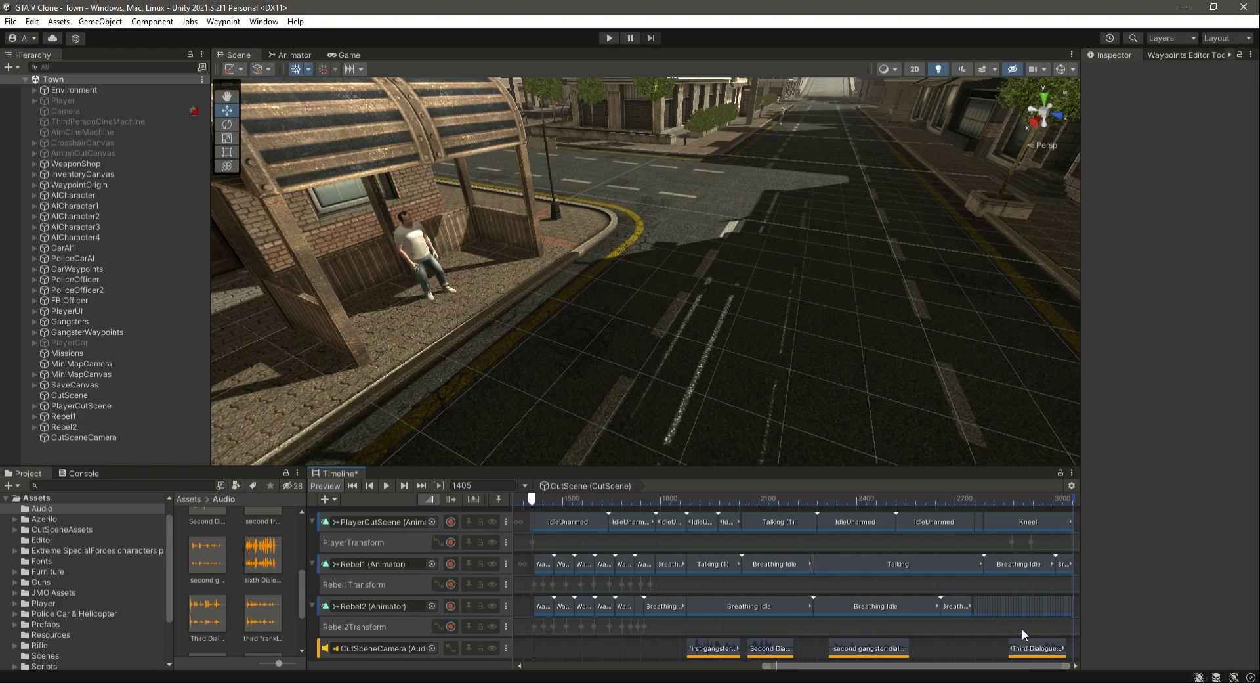
{"action": "mouse_move", "coordinate": [948, 666]}
{"action": "left_mouse_down"}
{"action": "mouse_move", "coordinate": [919, 666]}
{"action": "mouse_move", "coordinate": [968, 670]}
{"action": "left_mouse_up"}
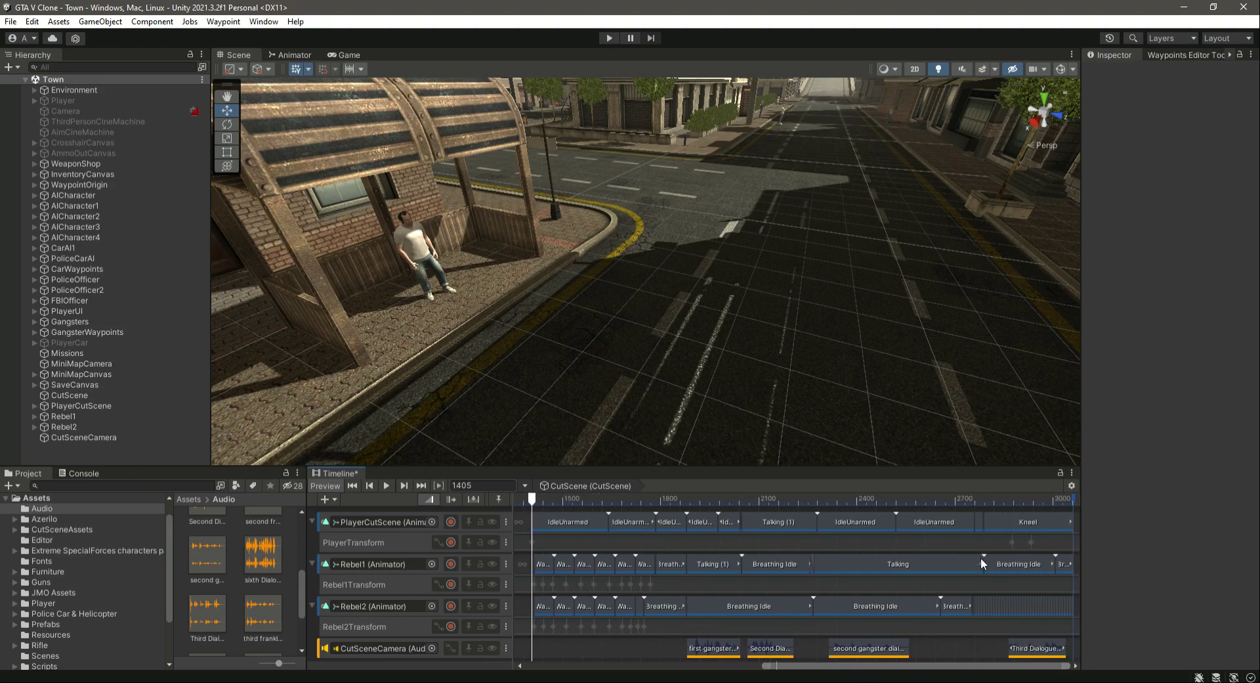